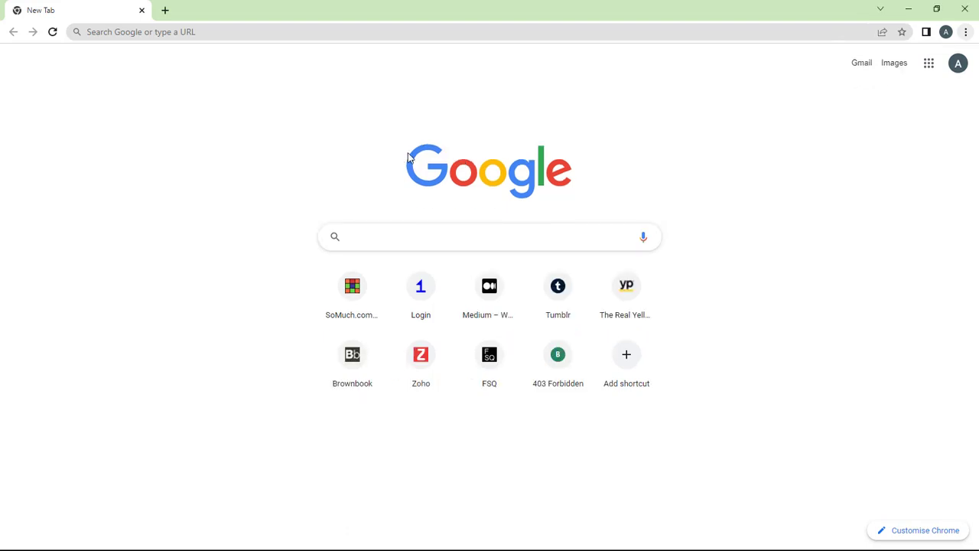
pyautogui.write('www.')
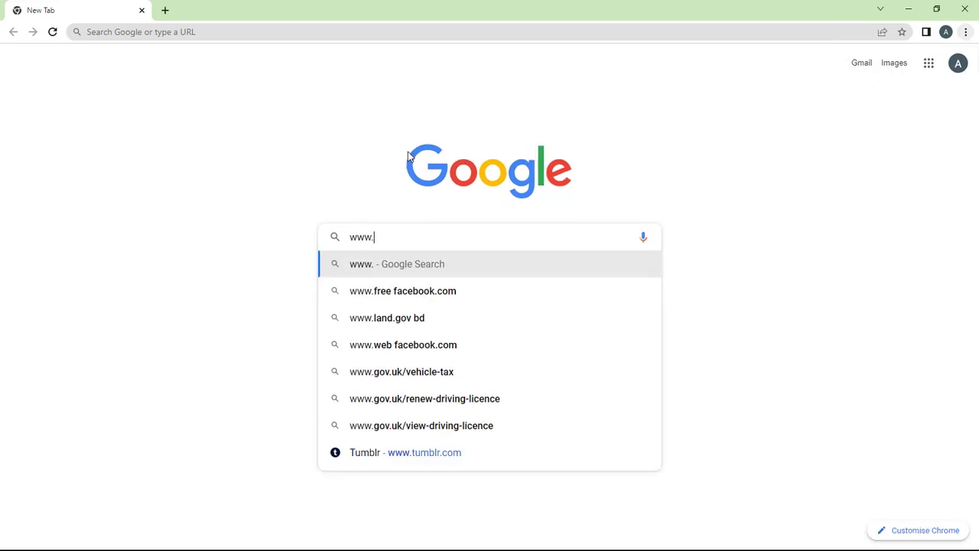
pyautogui.write('wix.com')
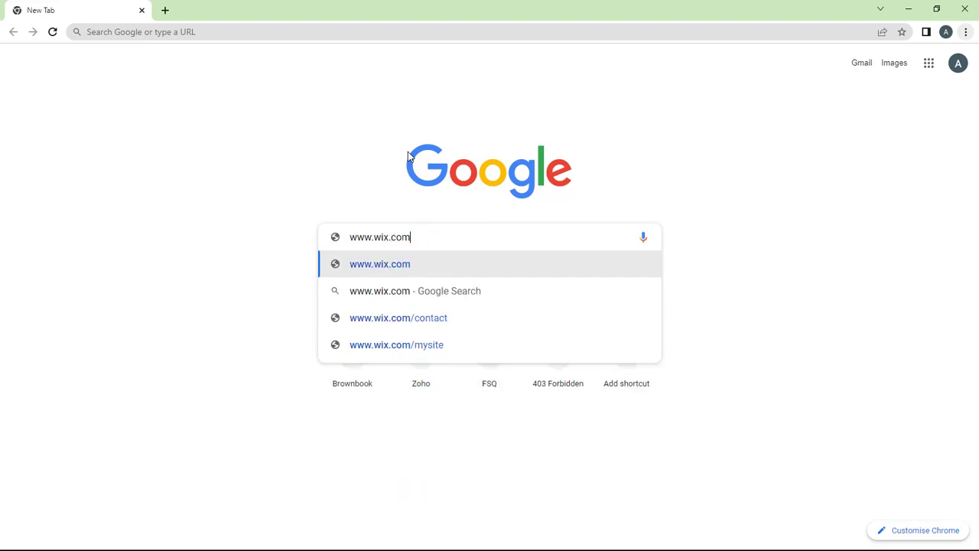
pyautogui.press('Return')
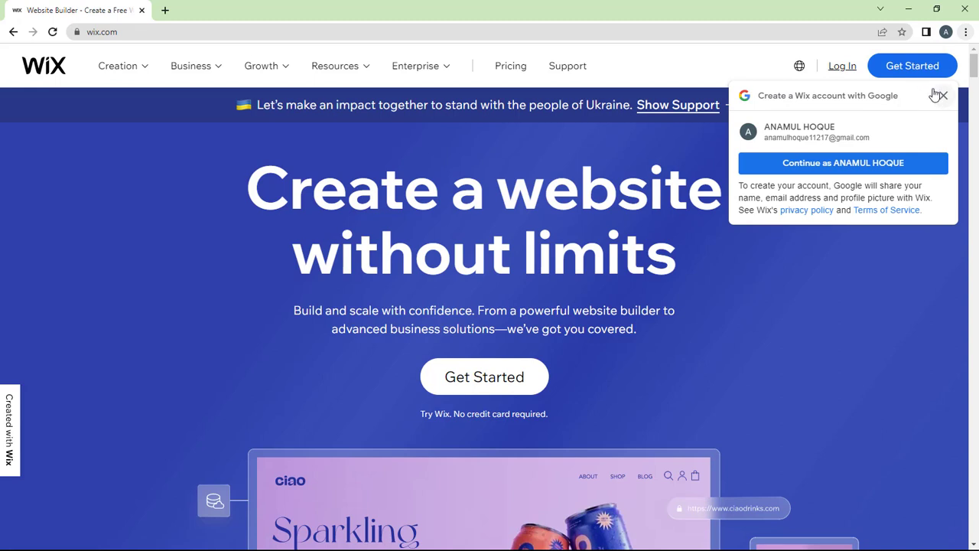
pyautogui.click(940, 95)
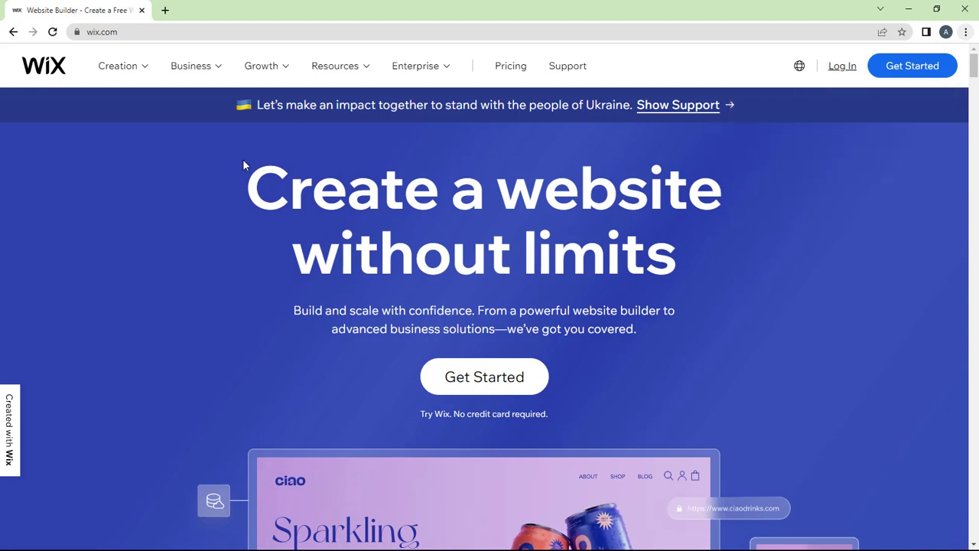
# - Get started with a new Wix account by signing up with the existing Google account
pyautogui.moveTo(244, 164); pyautogui.dragTo(696, 281)
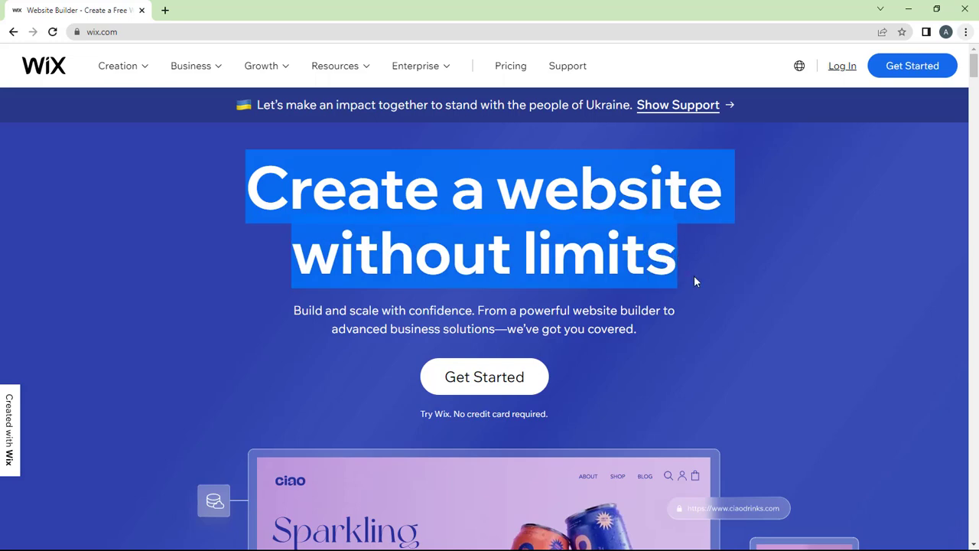
pyautogui.click(484, 378)
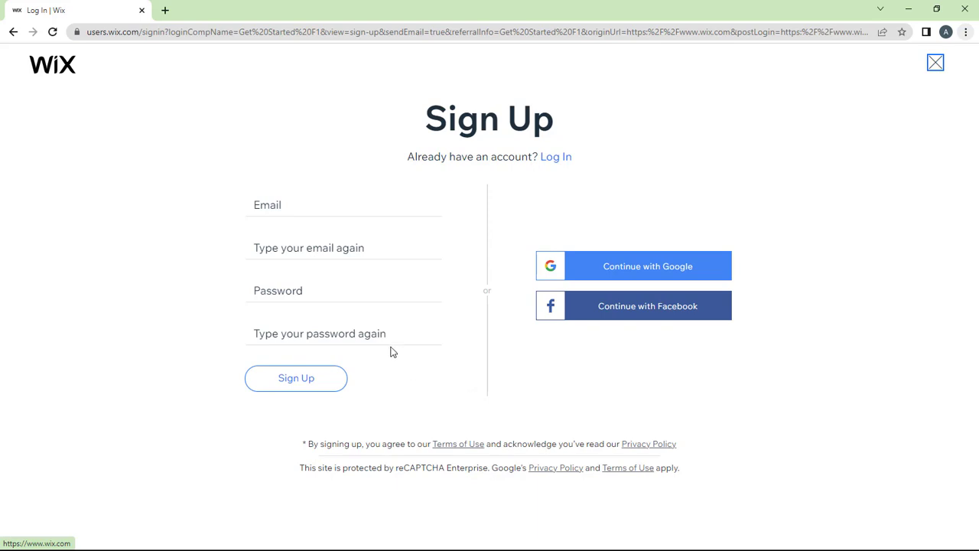
pyautogui.click(614, 267)
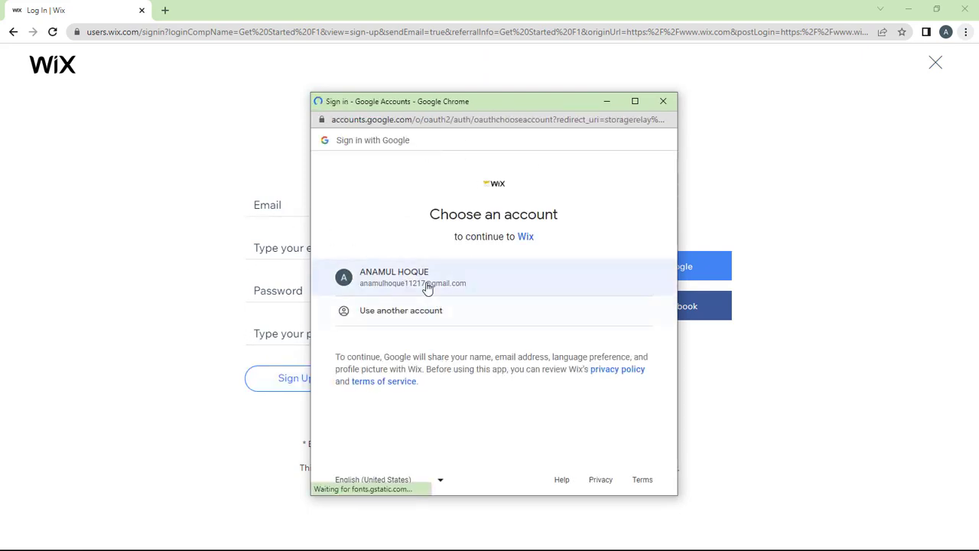
pyautogui.click(427, 287)
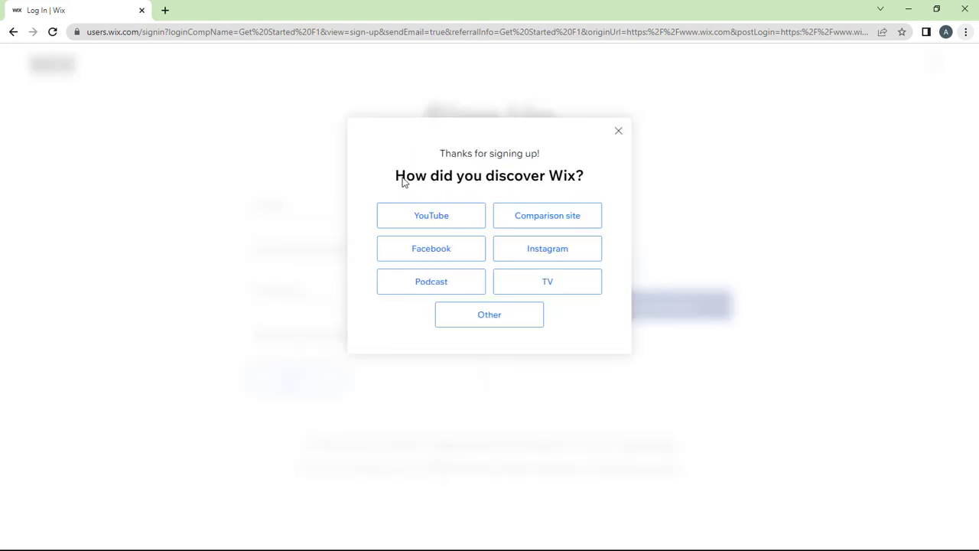
# - Answer the question about how Wix was discovered with Other
pyautogui.moveTo(404, 176); pyautogui.dragTo(559, 177)
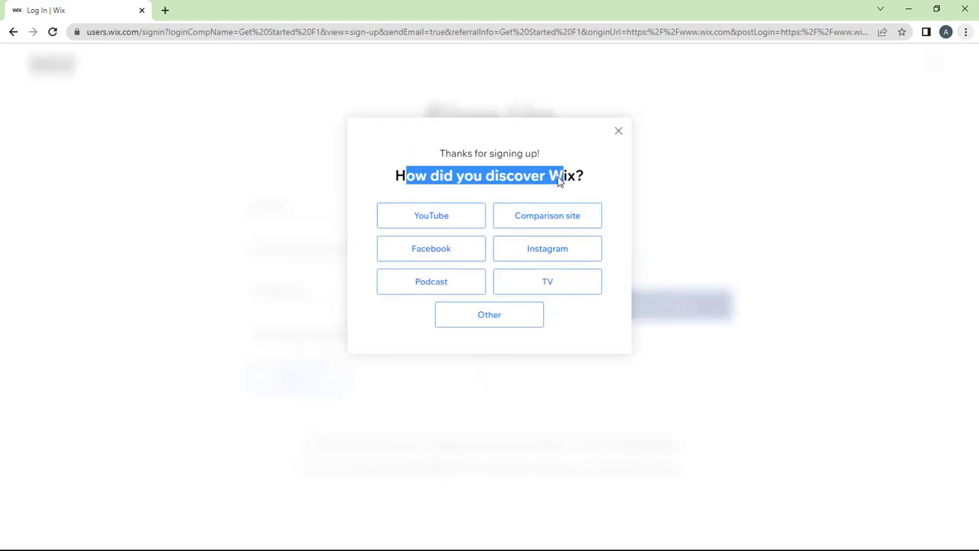
pyautogui.click(399, 182)
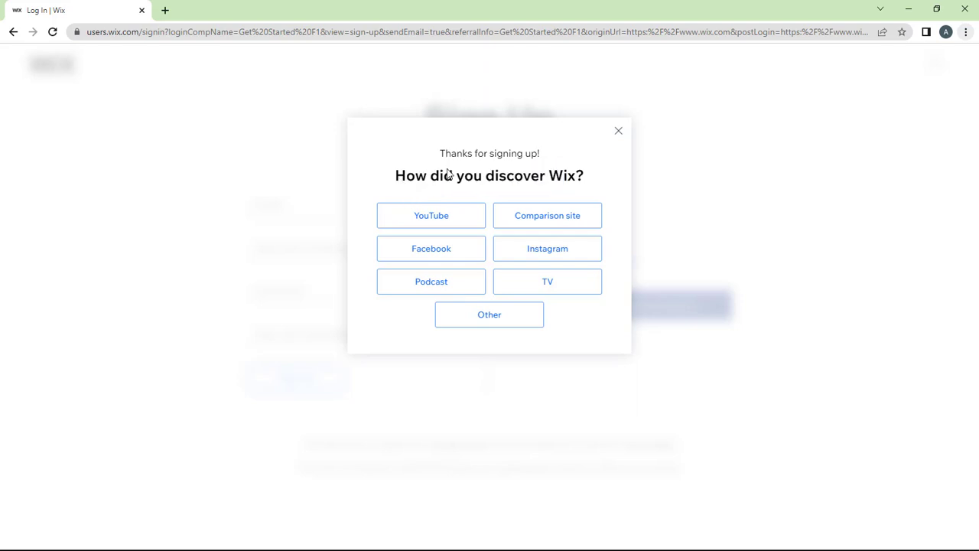
pyautogui.moveTo(449, 155); pyautogui.dragTo(523, 156)
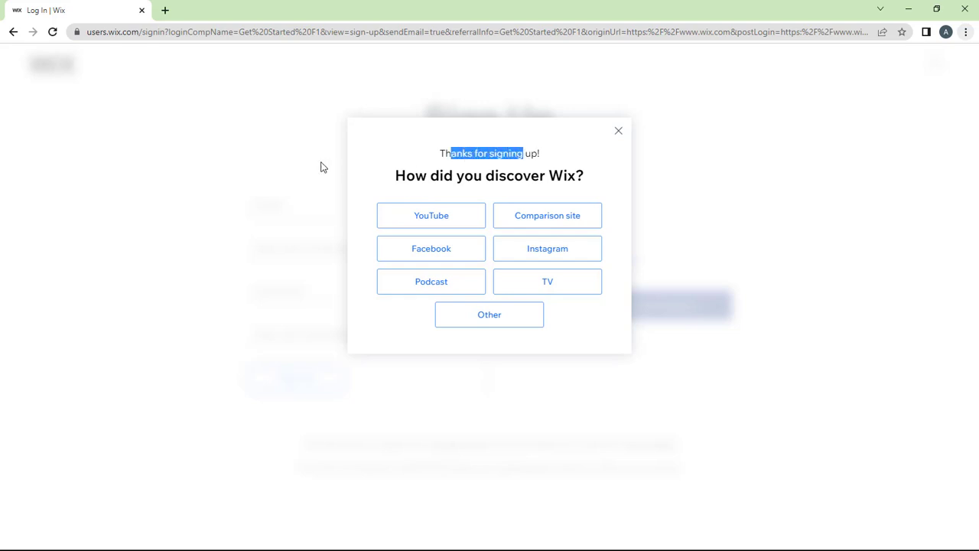
pyautogui.click(391, 168)
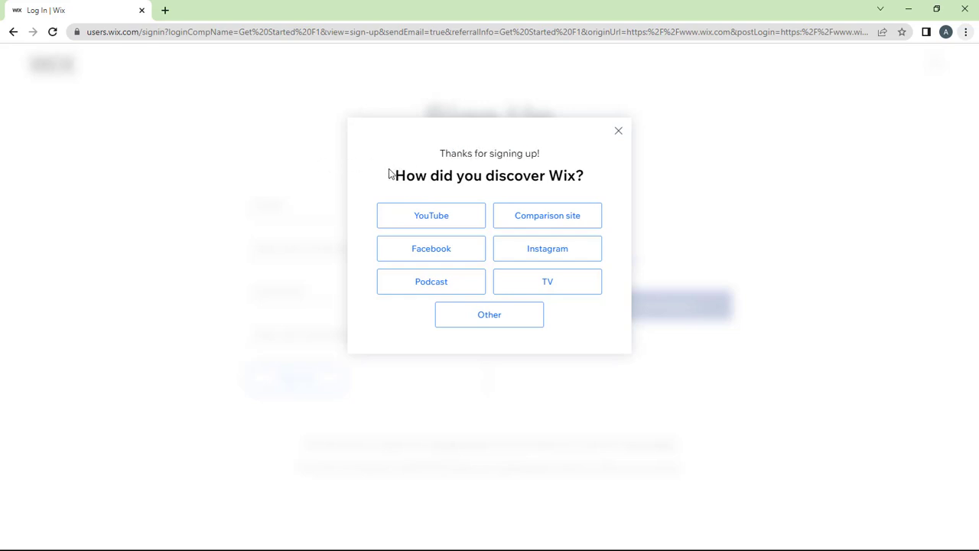
pyautogui.click(478, 313)
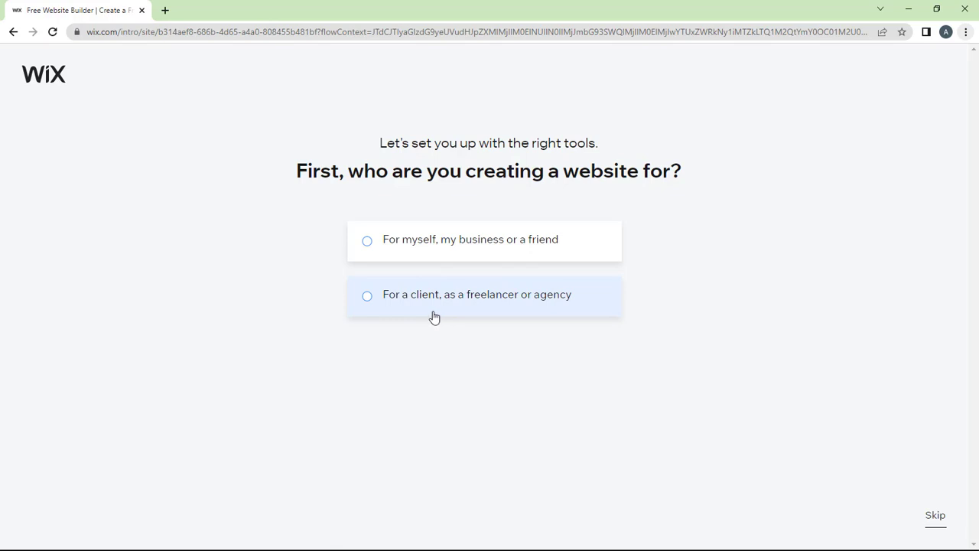
# - Specify that the website is for myself, my business or a friend, and set its kind to Portfolio
pyautogui.click(370, 245)
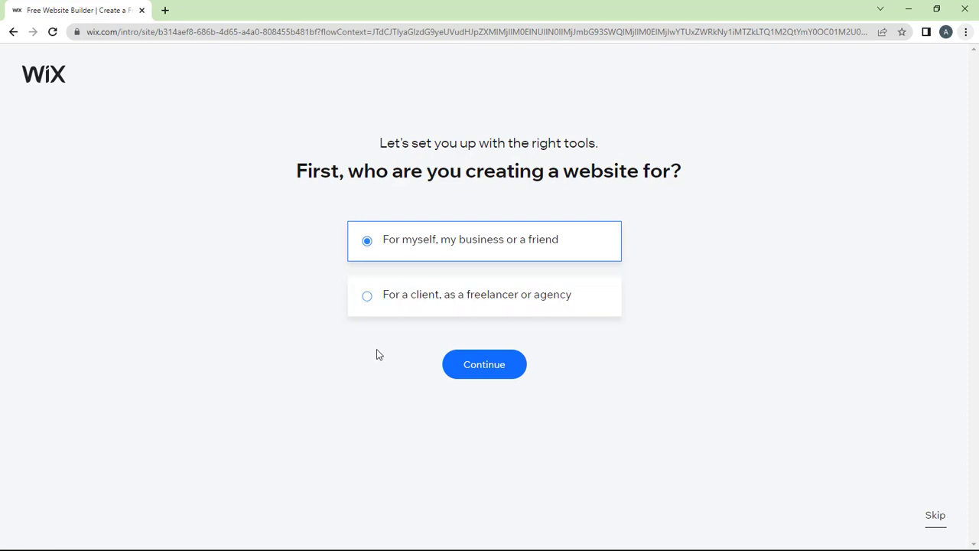
pyautogui.click(471, 357)
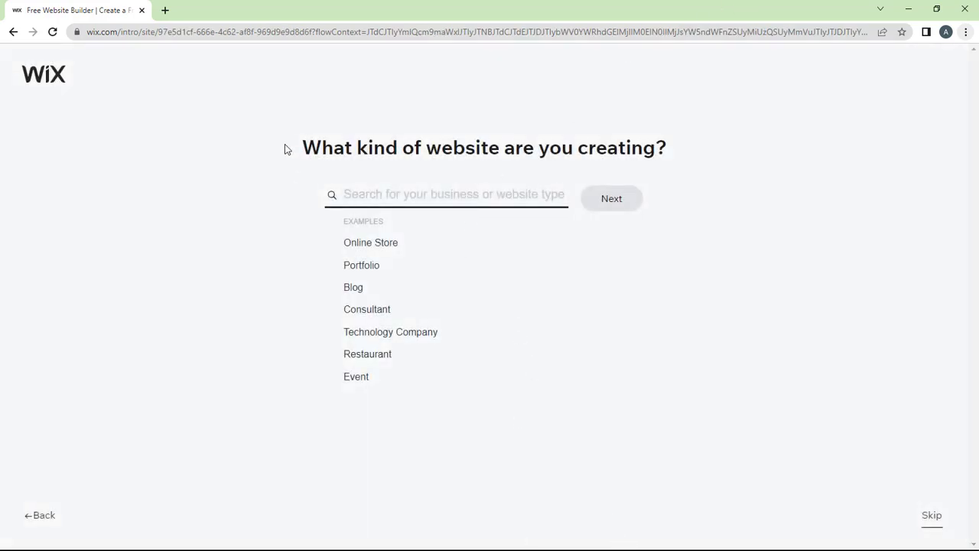
pyautogui.moveTo(287, 149); pyautogui.dragTo(652, 163)
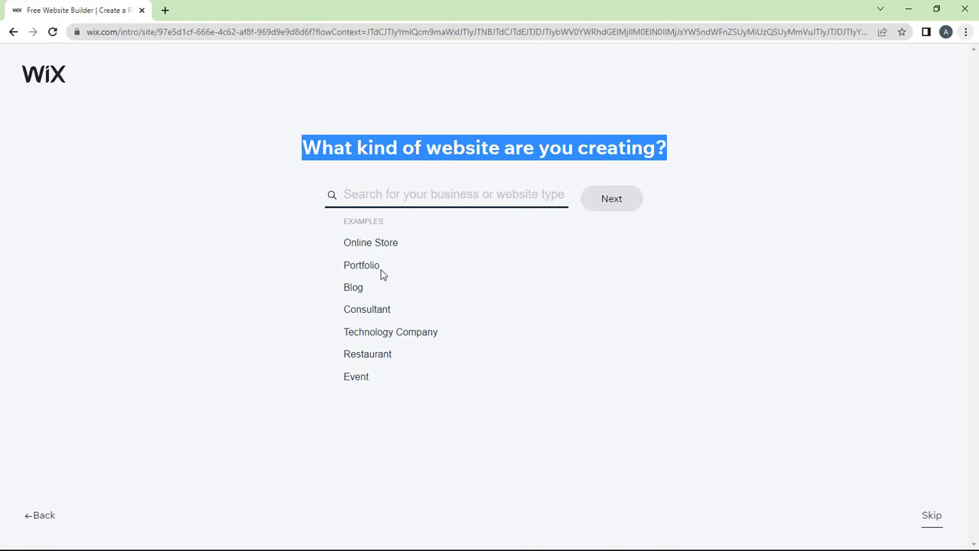
pyautogui.click(361, 266)
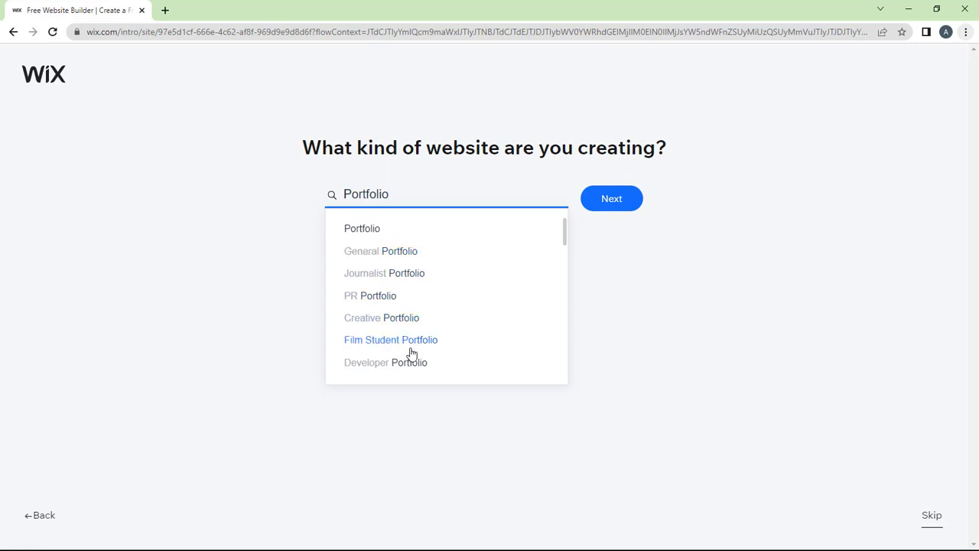
pyautogui.click(387, 234)
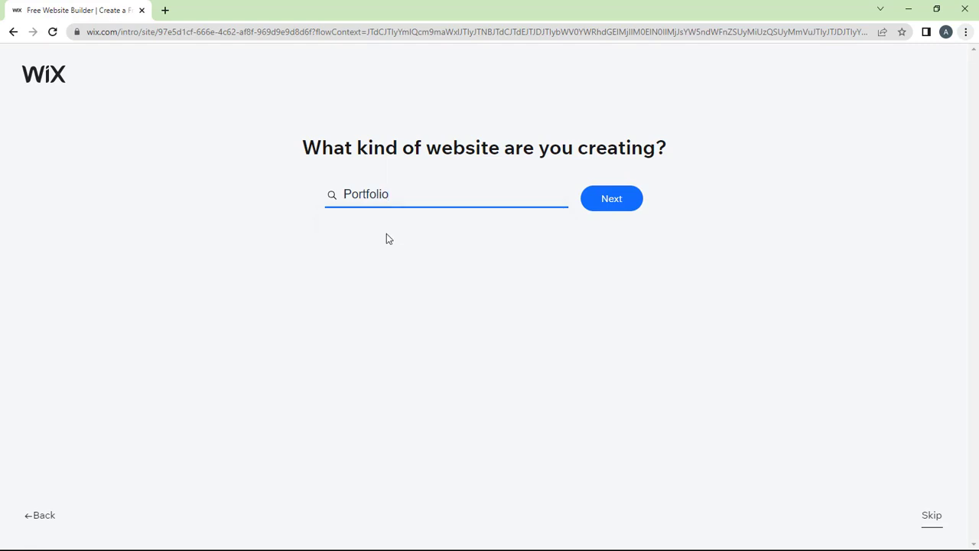
pyautogui.click(616, 198)
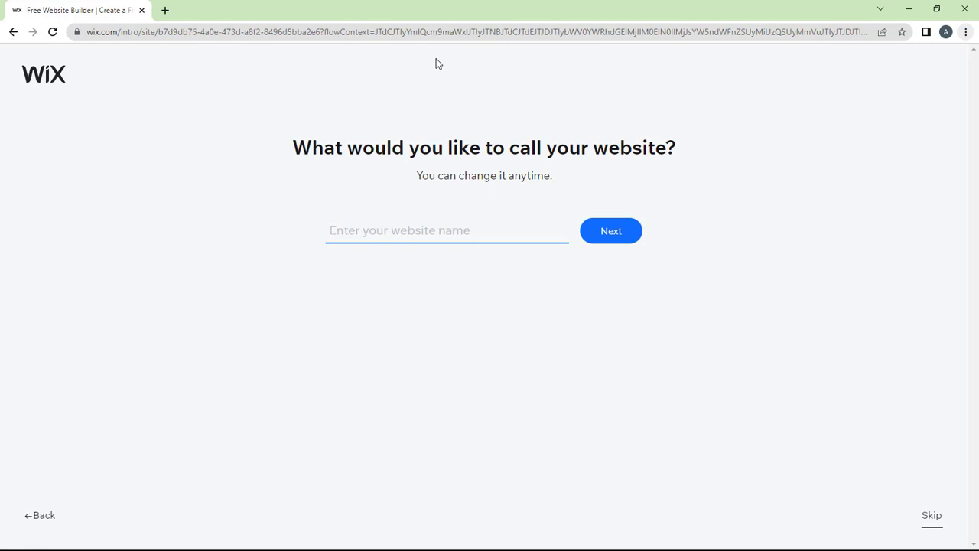
# - Name the website with the owner's first name followed by "seo expert" and continue the setup
pyautogui.write('h')
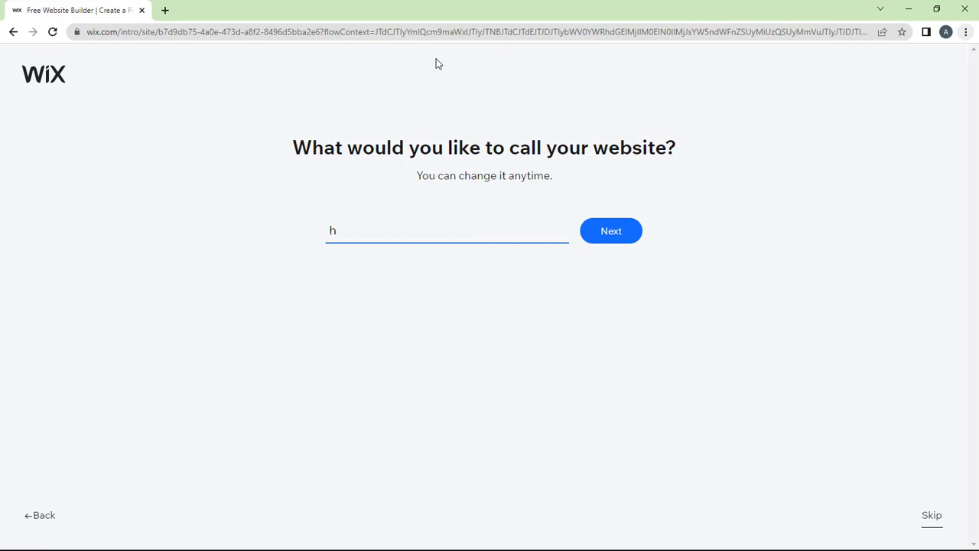
pyautogui.press('BackSpace')
pyautogui.write('Hedayet seo expert')
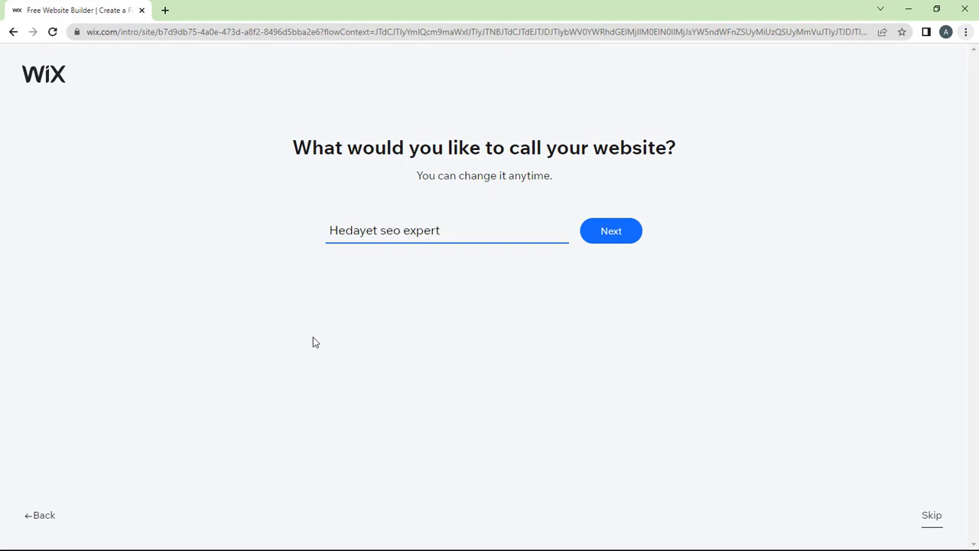
pyautogui.click(603, 246)
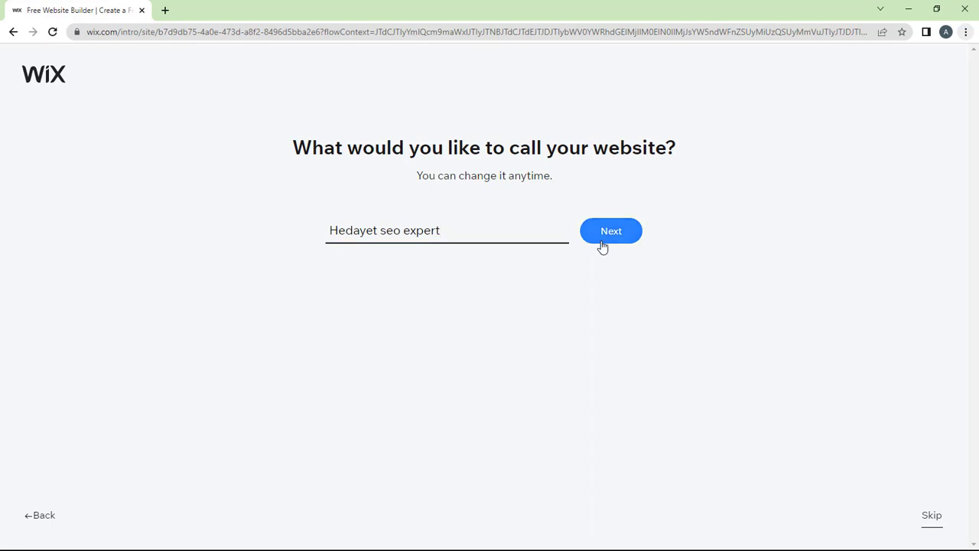
pyautogui.click(604, 236)
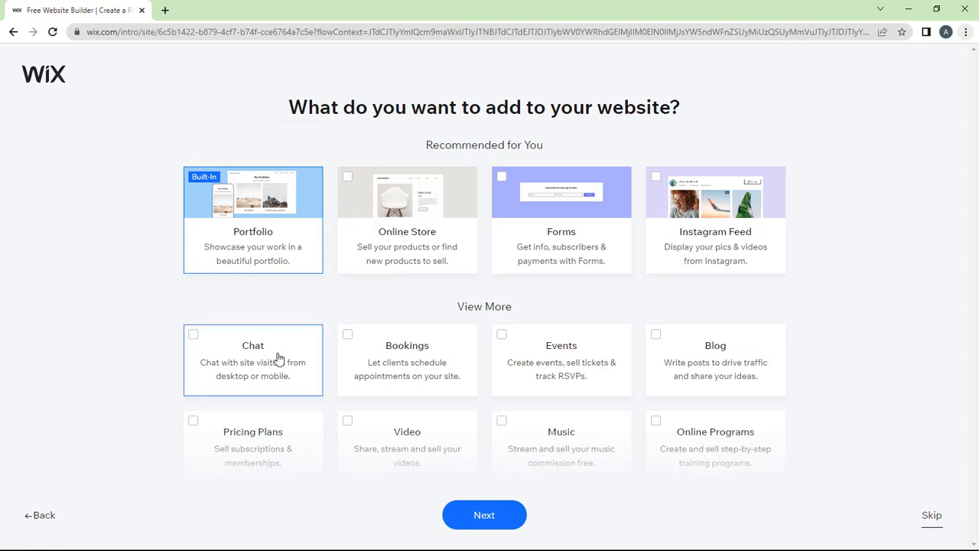
# - Add the Chat, Events and Bookings features to the website and continue the setup
pyautogui.click(193, 337)
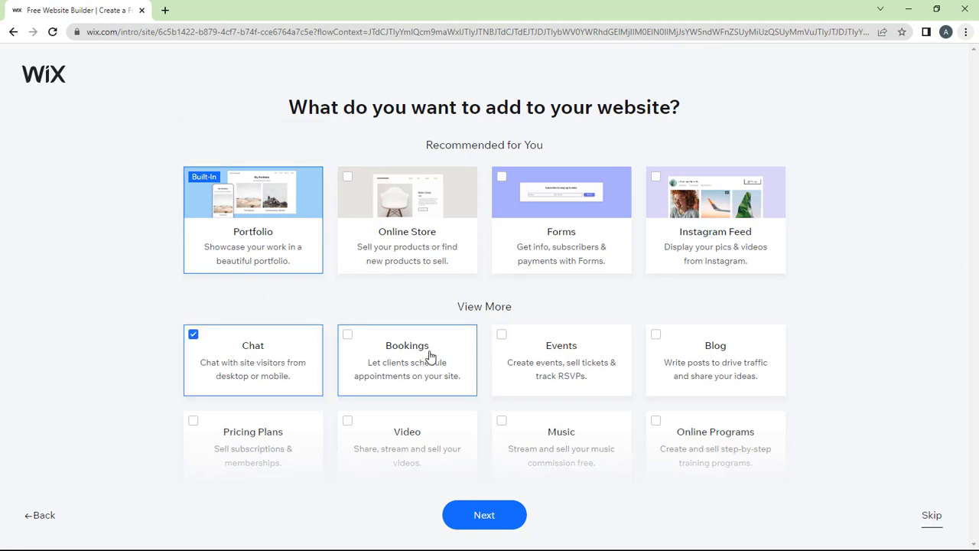
pyautogui.click(502, 342)
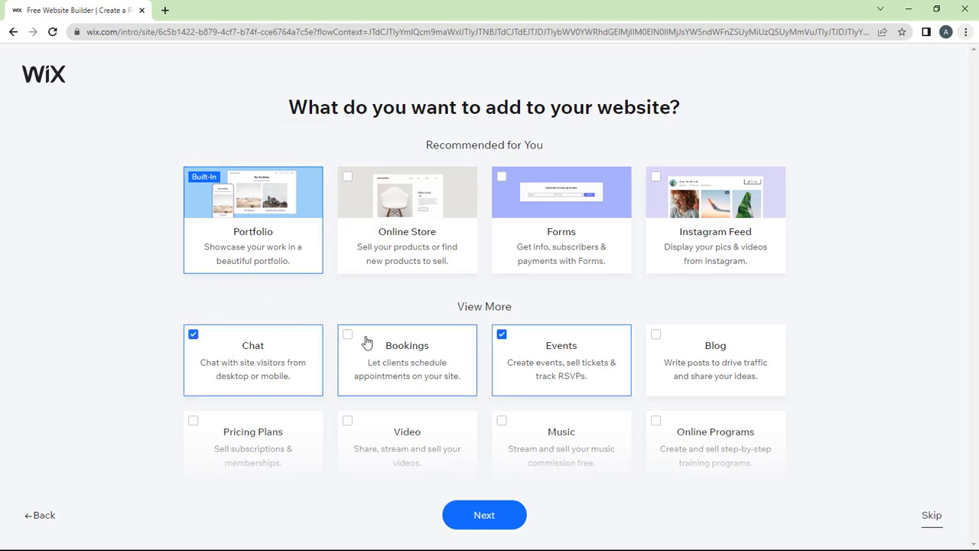
pyautogui.click(367, 342)
pyautogui.scroll(-1, 400, 431)
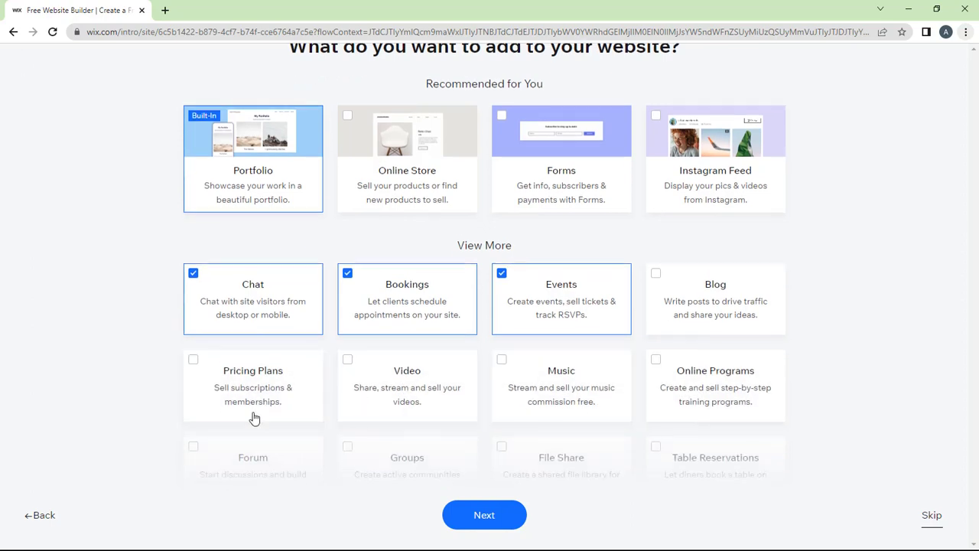
pyautogui.scroll(-1, 525, 419)
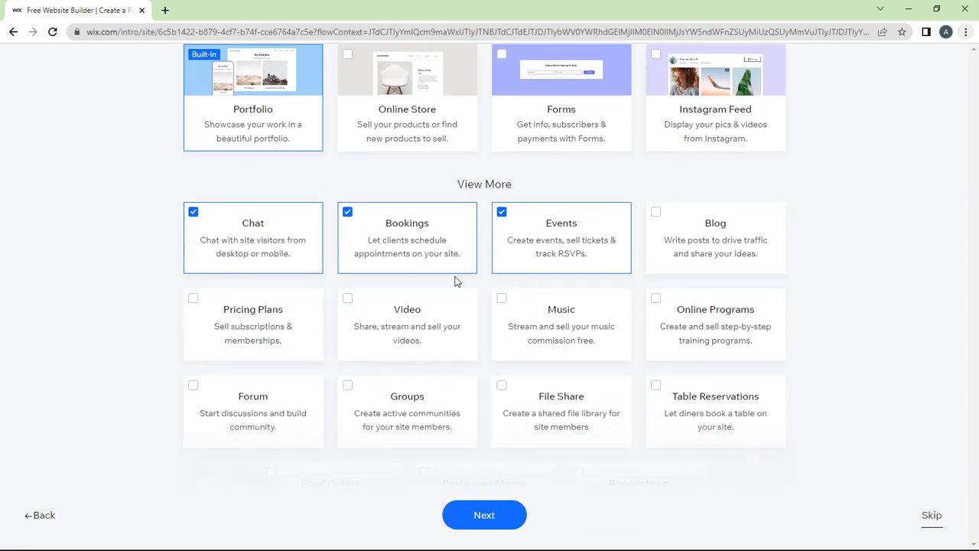
pyautogui.scroll(2, 395, 284)
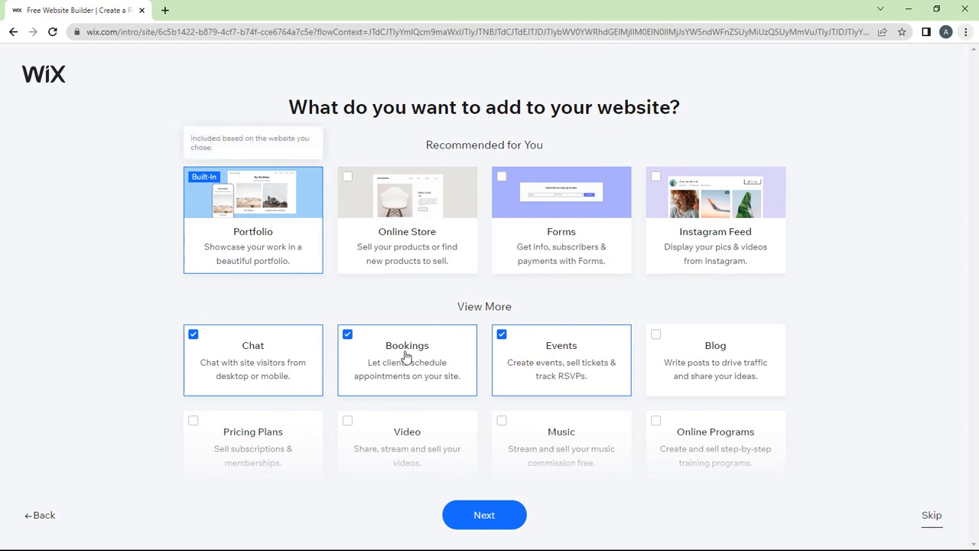
pyautogui.click(483, 516)
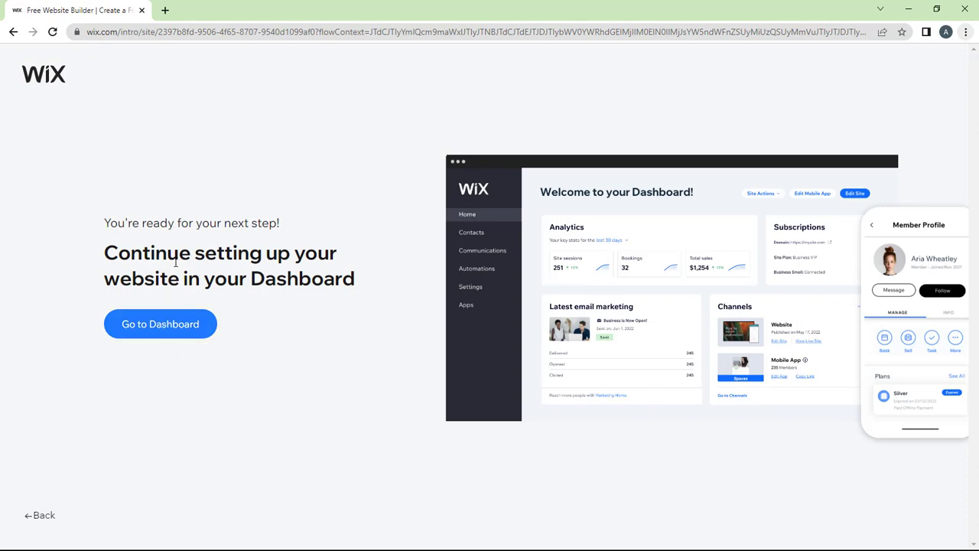
# - Finish the introductory setup and continue to the website's dashboard
pyautogui.moveTo(103, 218); pyautogui.dragTo(283, 219)
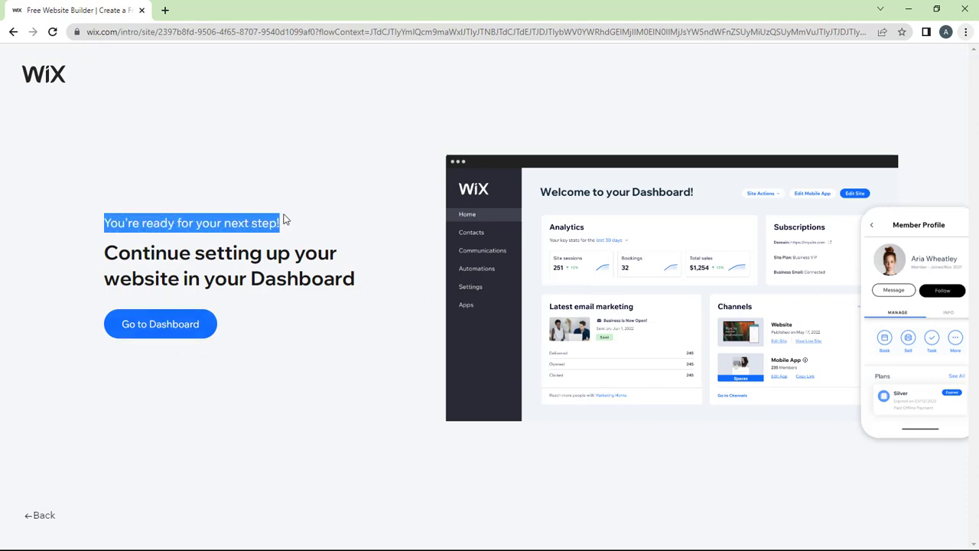
pyautogui.tripleClick(329, 252)
pyautogui.moveTo(348, 285); pyautogui.dragTo(307, 285)
pyautogui.tripleClick(318, 289)
pyautogui.click(161, 348)
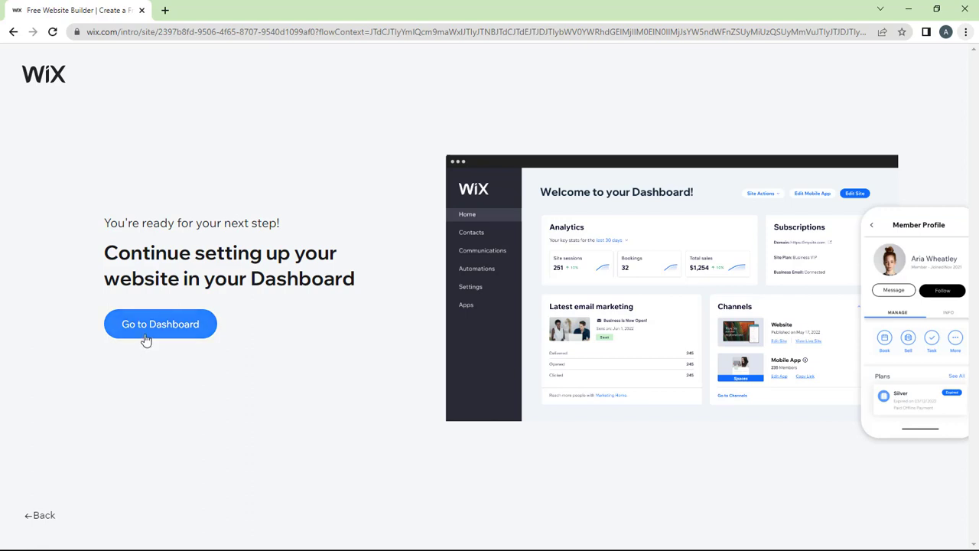
pyautogui.click(145, 340)
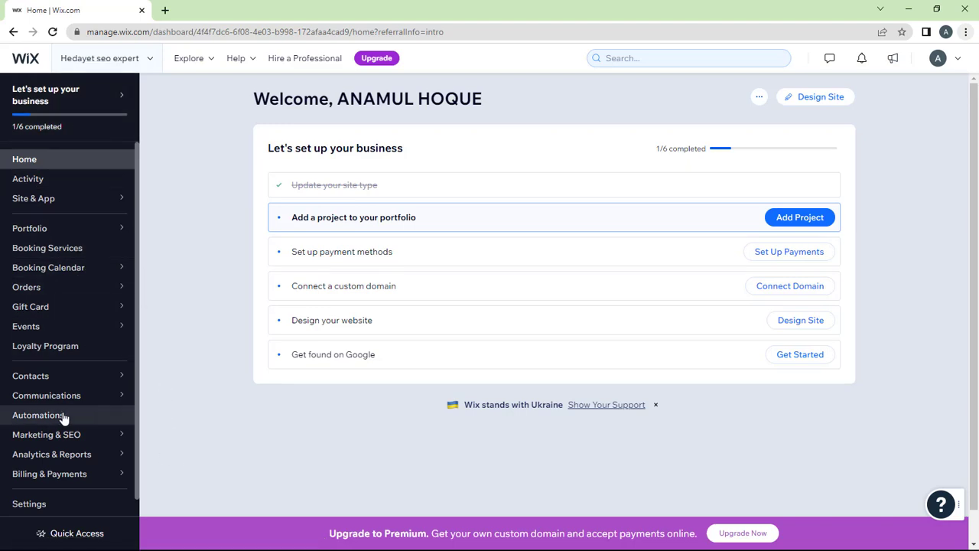
# - Open the site's Search Engine Optimization page and look through its SEO tools
pyautogui.moveTo(62, 443)
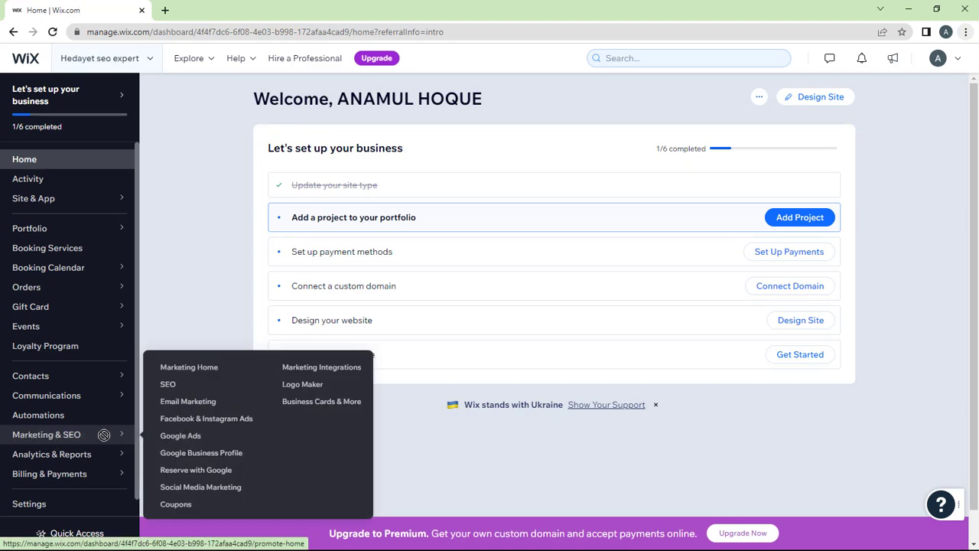
pyautogui.click(181, 390)
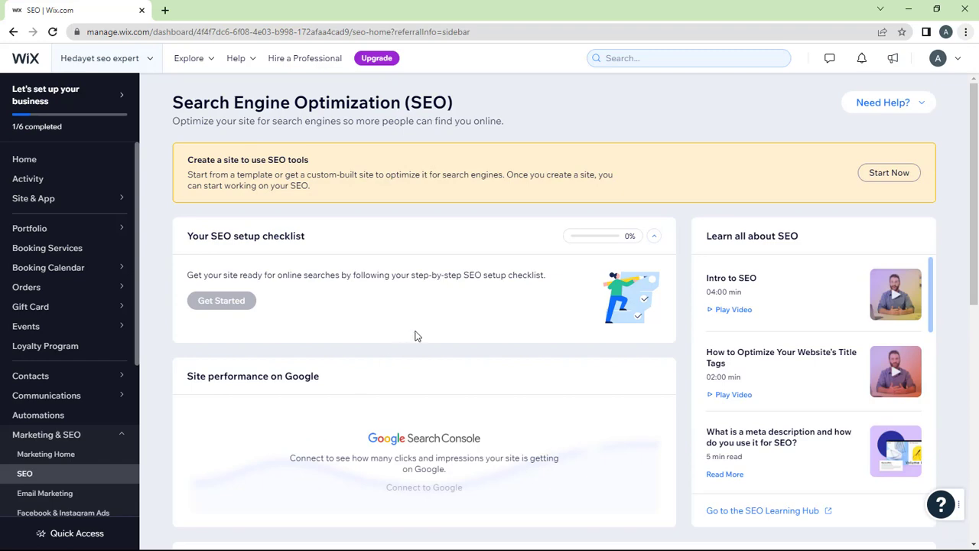
pyautogui.scroll(-6, 416, 336)
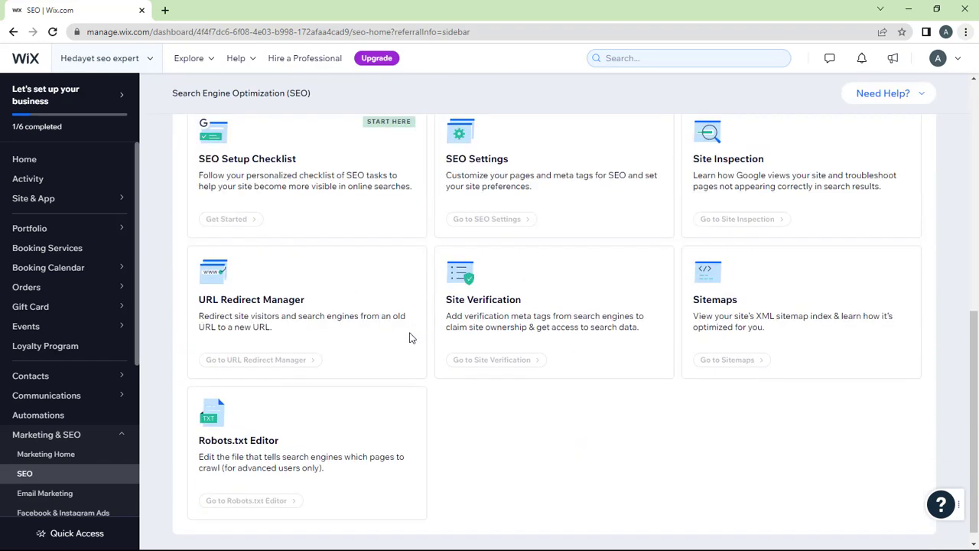
# - Leave the Search Engine Optimization page and return to the website's dashboard home
pyautogui.scroll(5, 409, 337)
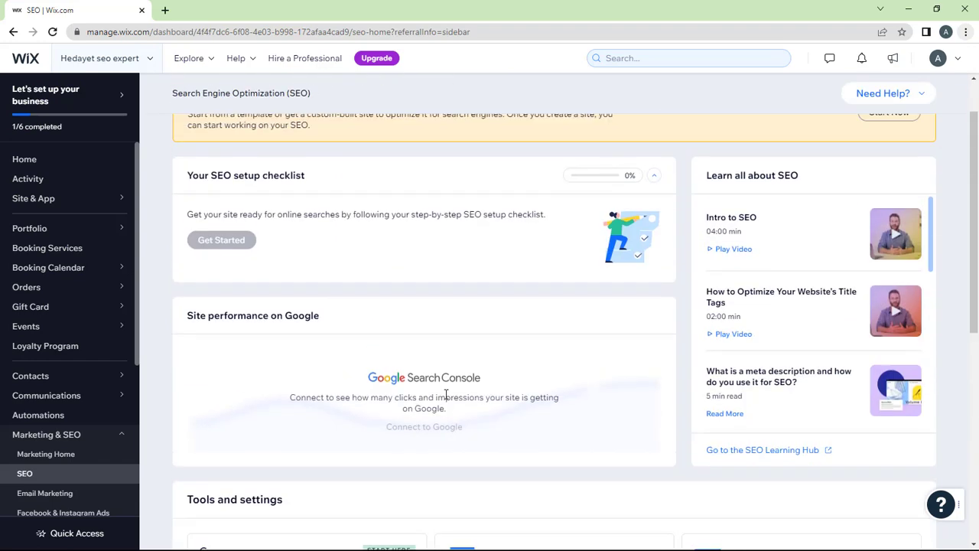
pyautogui.scroll(1, 446, 394)
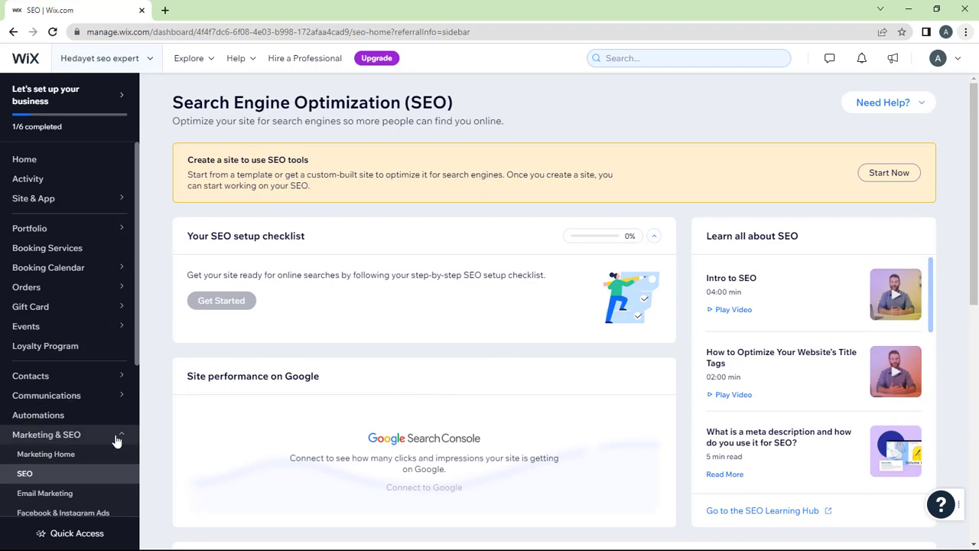
pyautogui.scroll(-2, 268, 376)
pyautogui.scroll(2, 260, 378)
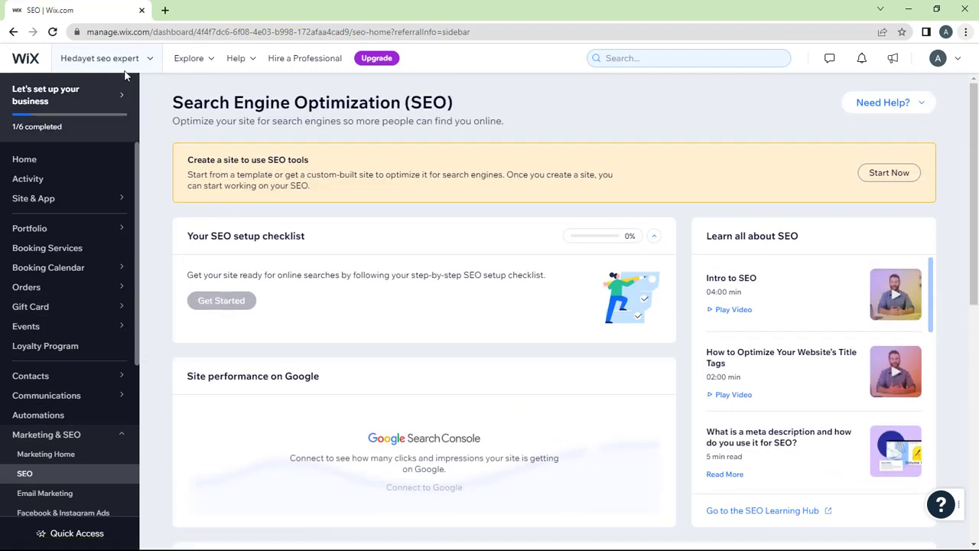
pyautogui.click(29, 66)
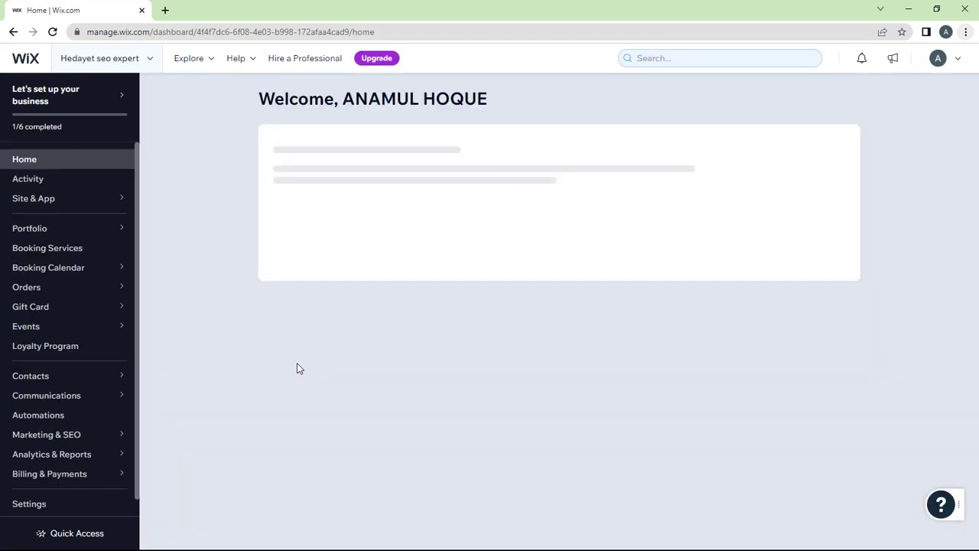
# - Capture the business setup checklist, outline the "Design your website" task and the group of remaining tasks in red, and discard the capture
pyautogui.press('Print')
pyautogui.moveTo(233, 70); pyautogui.dragTo(921, 475)
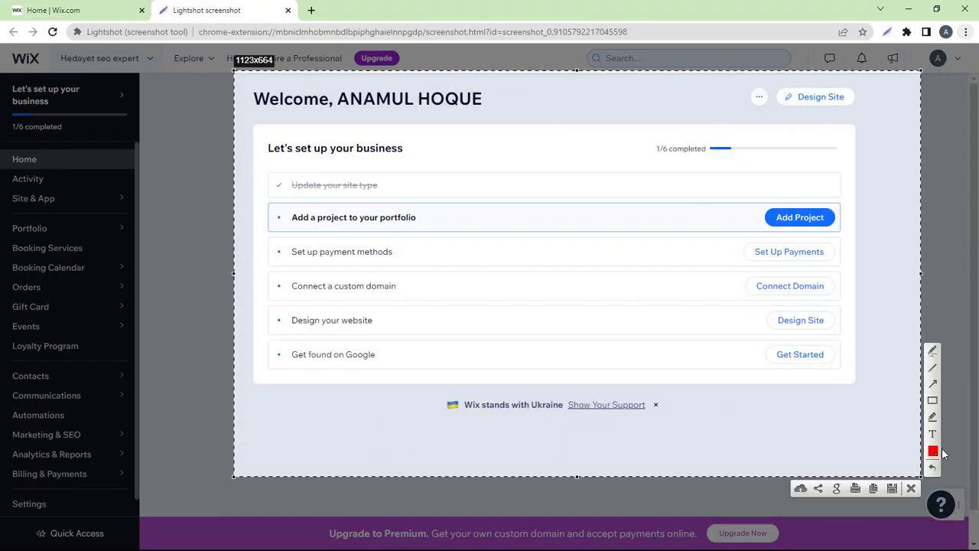
pyautogui.click(931, 400)
pyautogui.moveTo(247, 304)
pyautogui.mouseDown()
pyautogui.moveTo(314, 322)
pyautogui.moveTo(534, 342)
pyautogui.moveTo(831, 328)
pyautogui.moveTo(872, 336)
pyautogui.mouseUp()
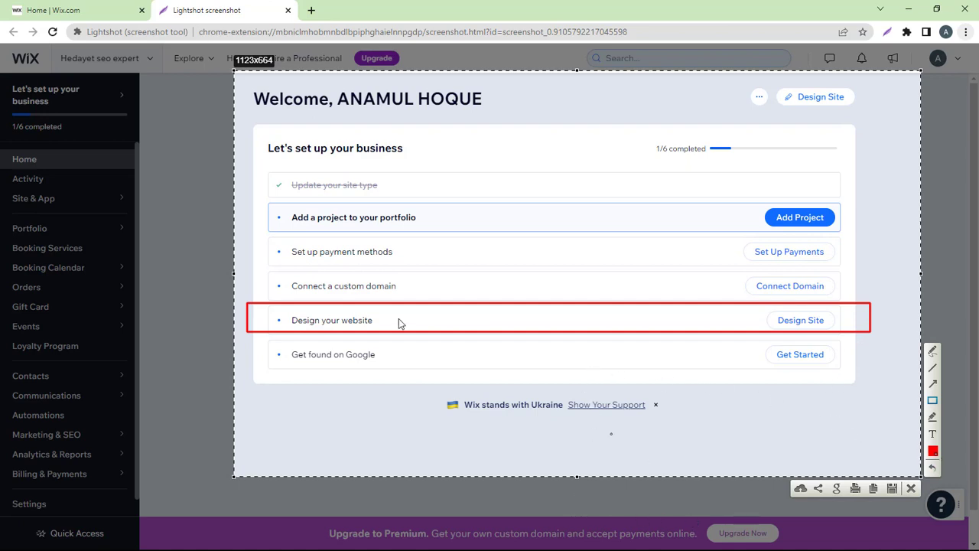
pyautogui.moveTo(263, 206)
pyautogui.mouseDown()
pyautogui.moveTo(867, 224)
pyautogui.moveTo(891, 390)
pyautogui.mouseUp()
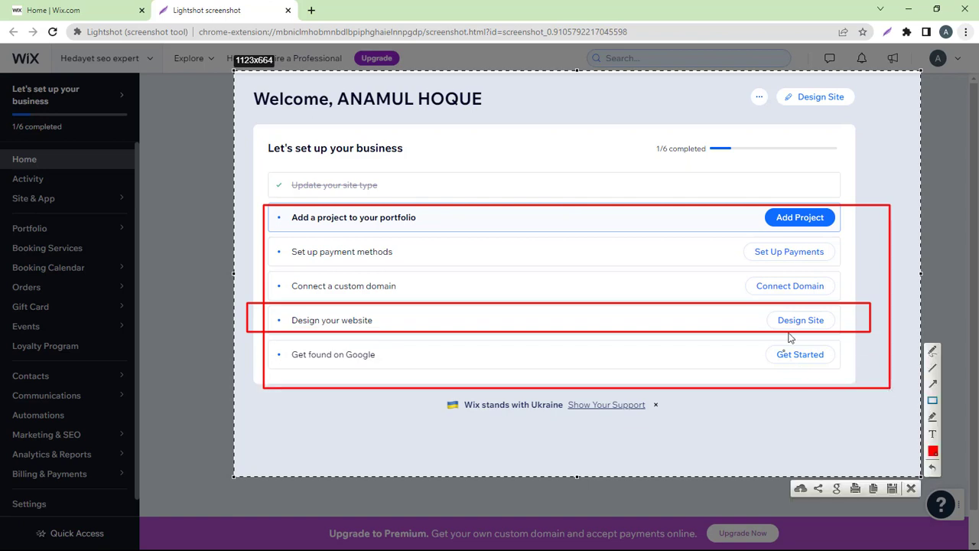
pyautogui.moveTo(841, 306); pyautogui.dragTo(893, 295)
pyautogui.click(911, 488)
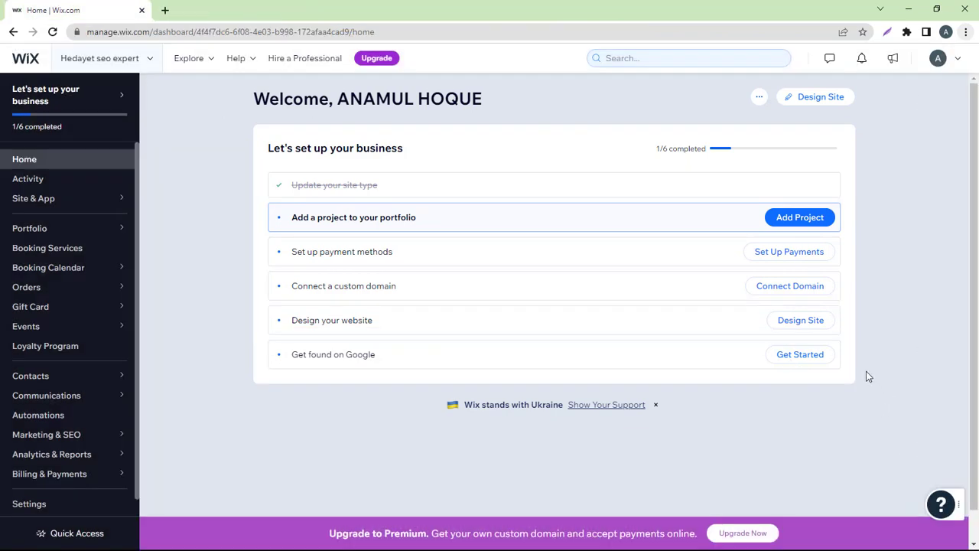
# - Start designing the website from the setup checklist and choose to customize a designed template
pyautogui.click(809, 320)
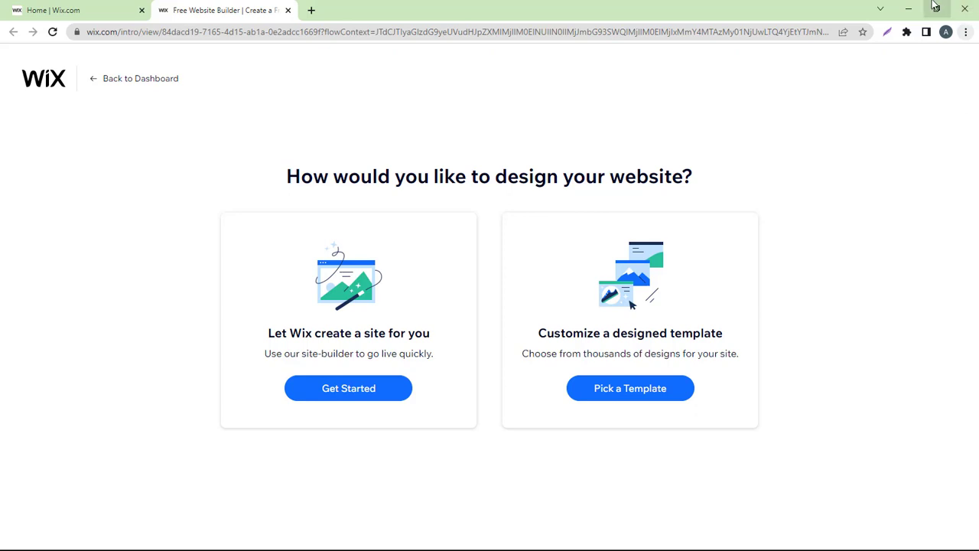
pyautogui.click(589, 390)
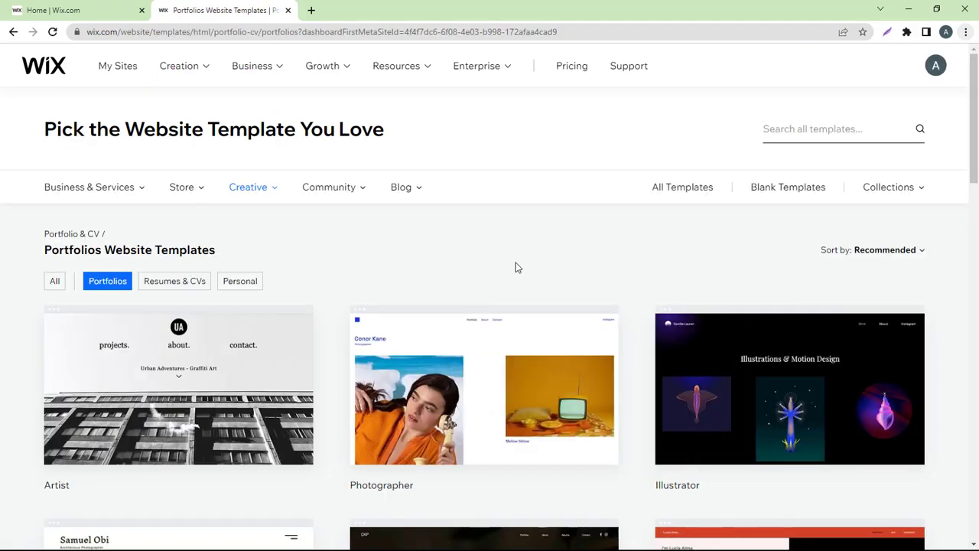
# - Look through the first page of Portfolios website templates for a suitable design
pyautogui.scroll(-3, 535, 345)
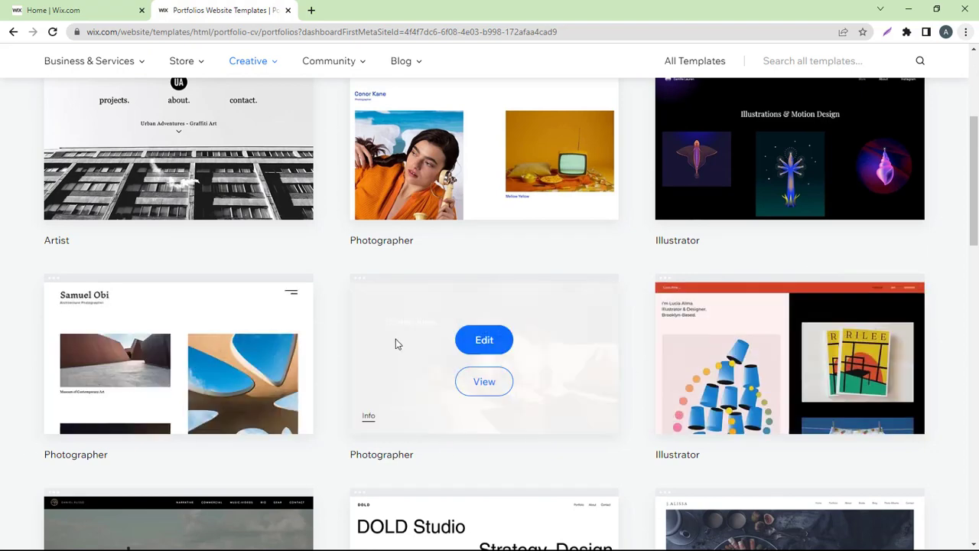
pyautogui.scroll(-3, 397, 344)
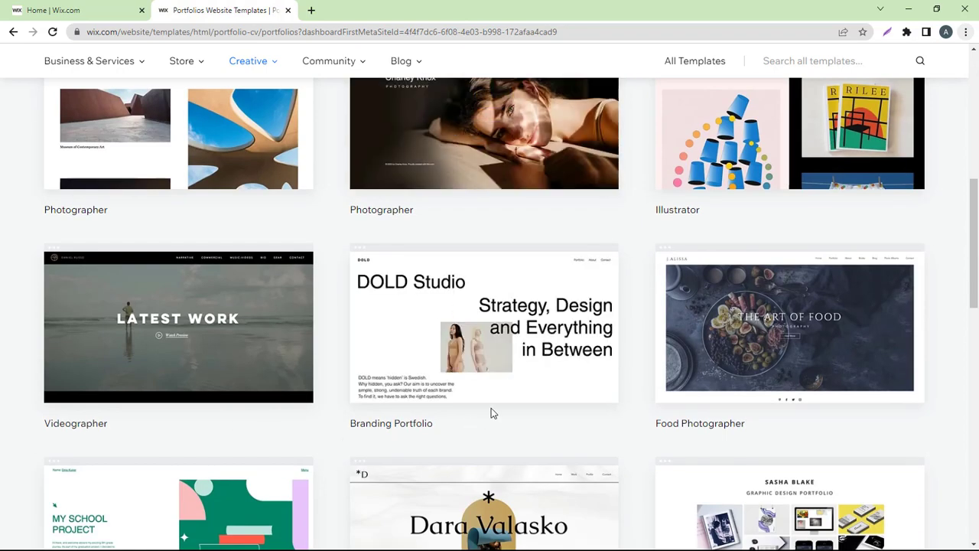
pyautogui.scroll(-3, 406, 412)
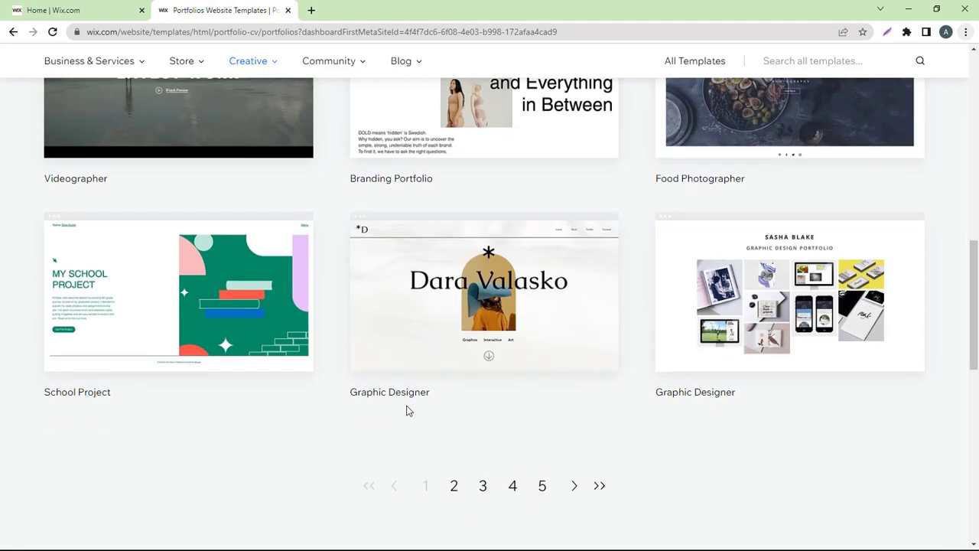
pyautogui.scroll(-3, 324, 427)
pyautogui.scroll(3, 324, 427)
pyautogui.scroll(3, 325, 426)
pyautogui.scroll(6, 331, 424)
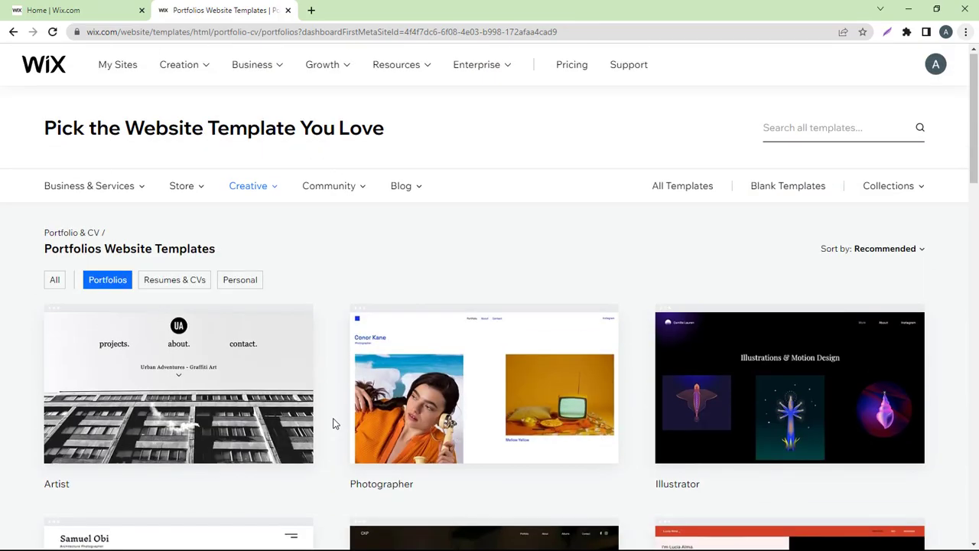
pyautogui.scroll(-6, 317, 427)
pyautogui.scroll(5, 301, 432)
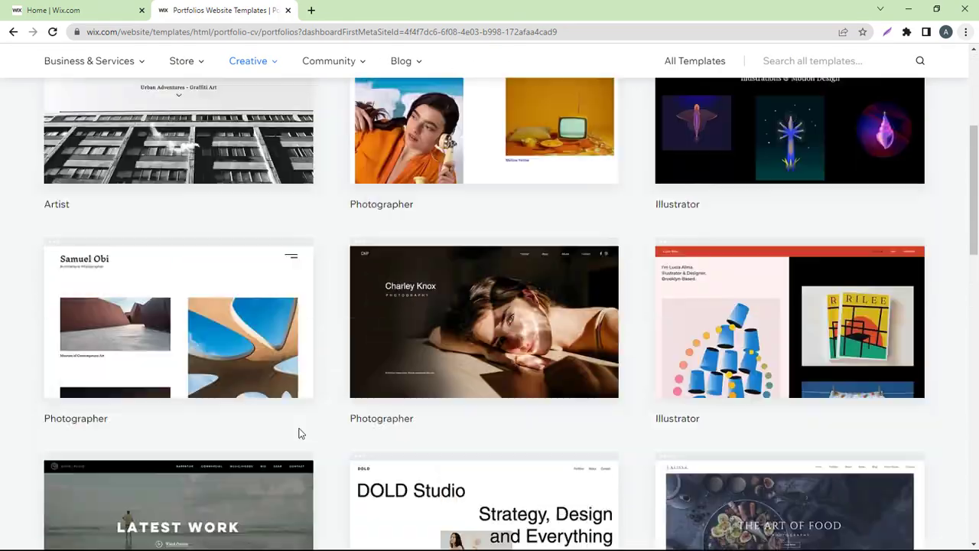
pyautogui.scroll(-8, 305, 419)
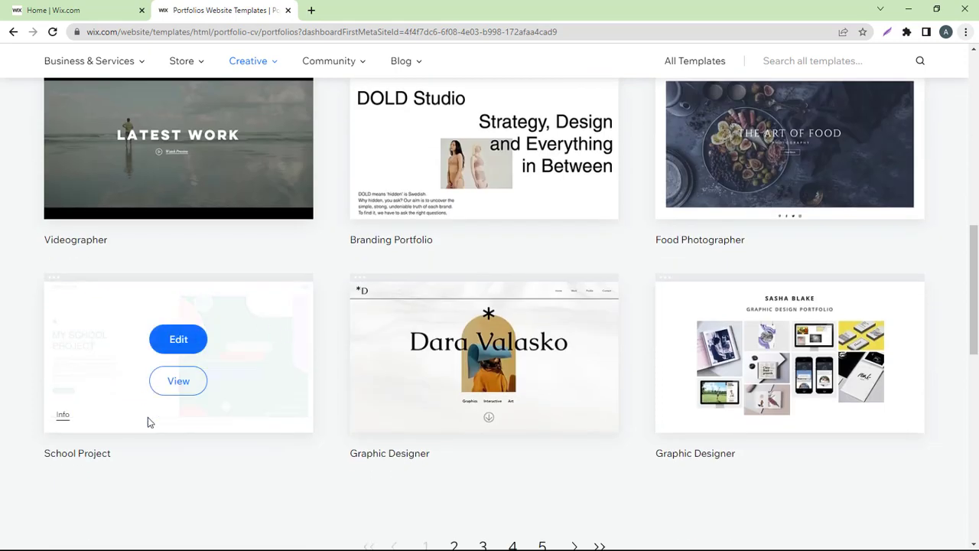
# - Preview the School Project template, open it for editing as the new site and dismiss the editor tour offer
pyautogui.moveTo(53, 390)
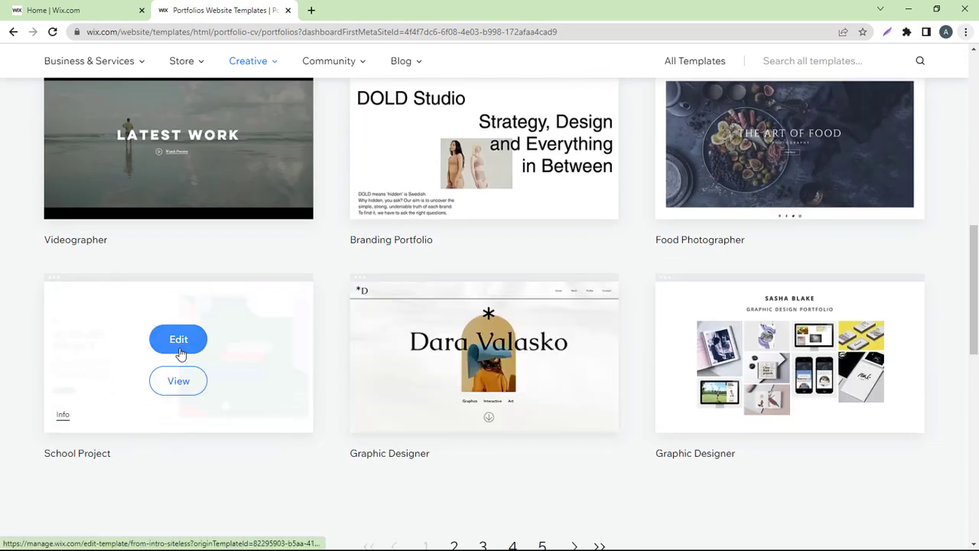
pyautogui.click(187, 382)
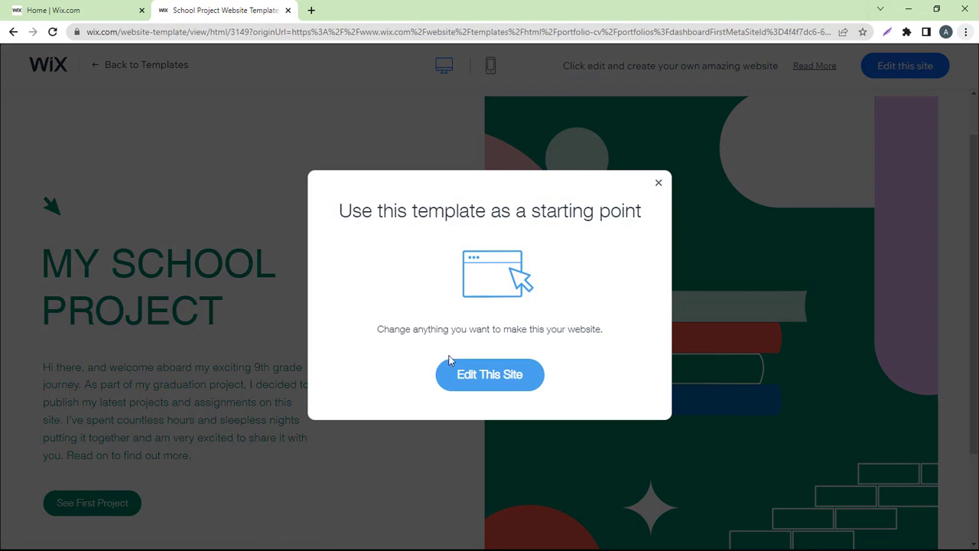
pyautogui.click(474, 385)
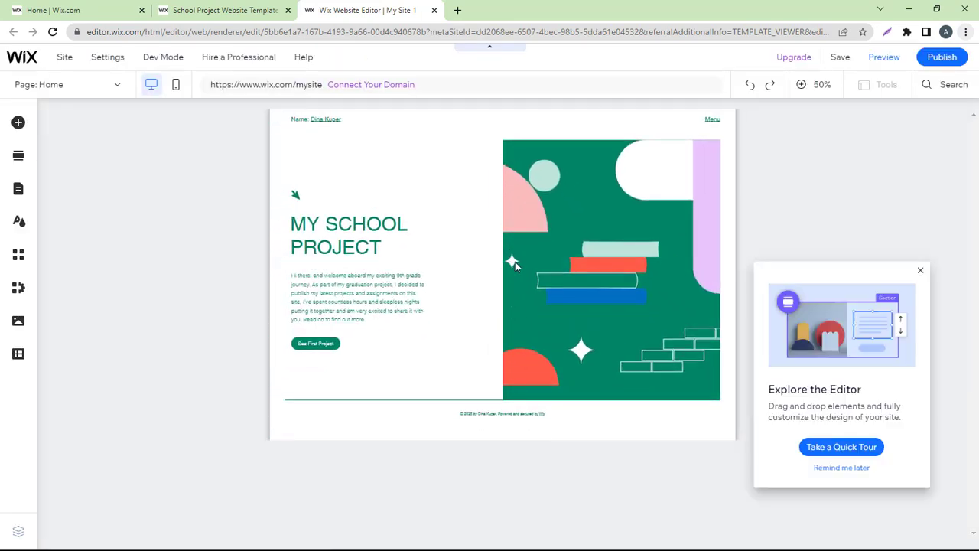
pyautogui.click(920, 271)
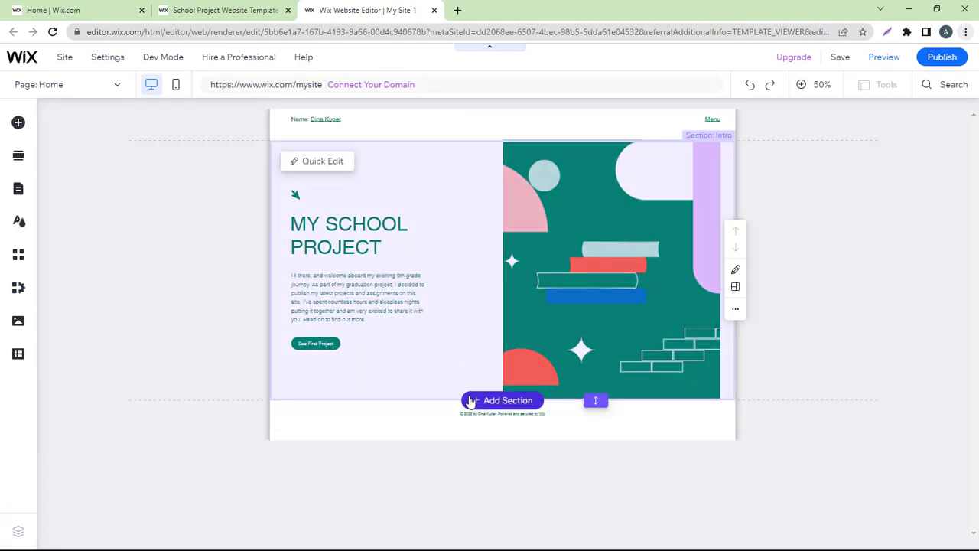
# - Replace the "MY SCHOOL PROJECT" heading with "ADVANCED SEO EXPERT" followed by the owner's first name
pyautogui.click(348, 246)
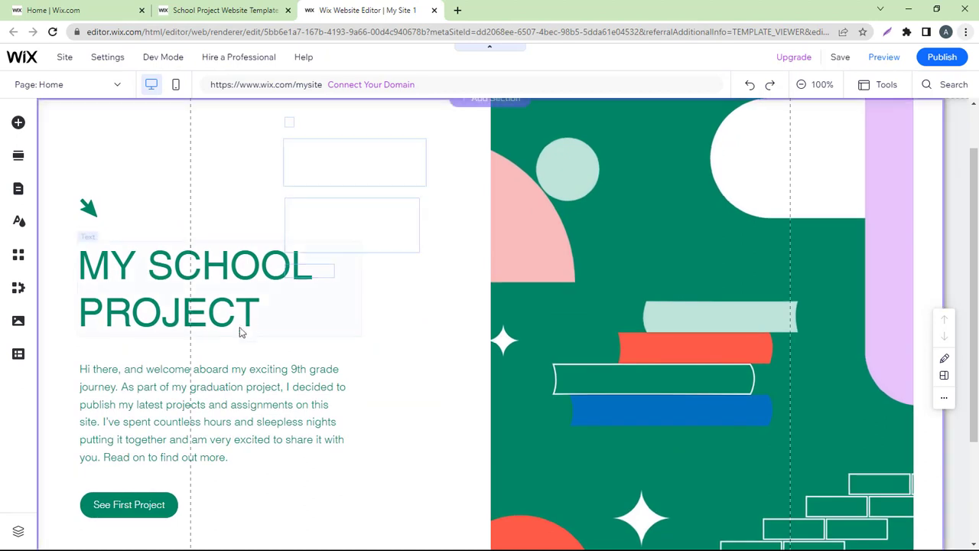
pyautogui.click(148, 283)
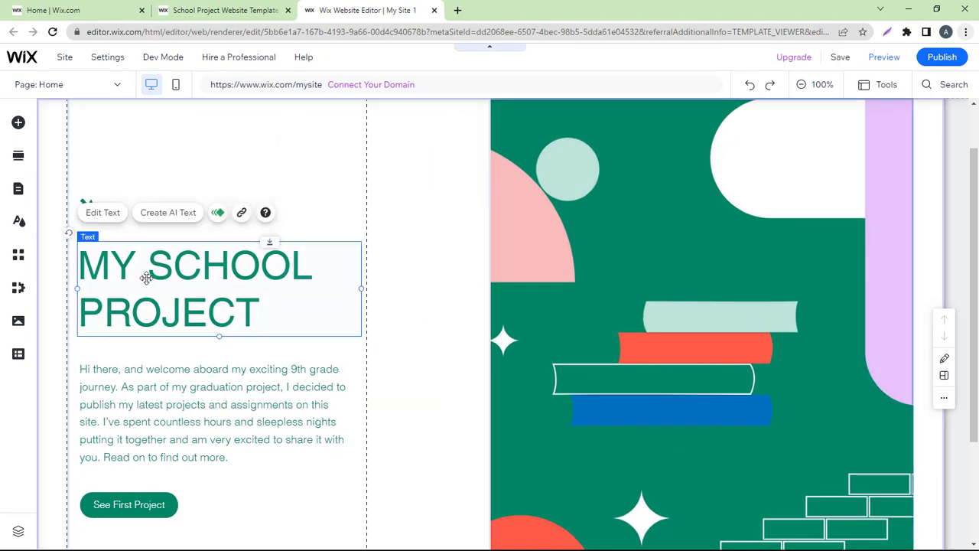
pyautogui.click(112, 212)
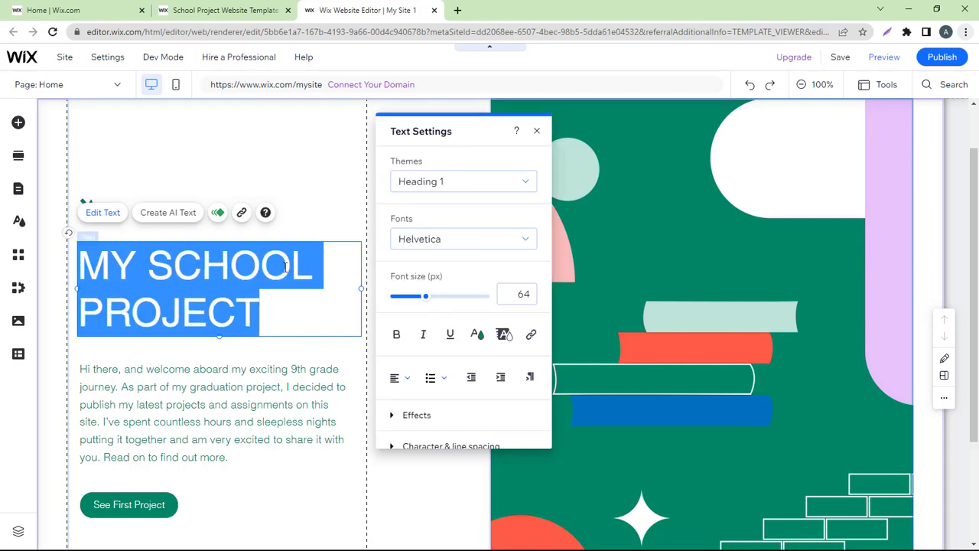
pyautogui.write('ADVAN')
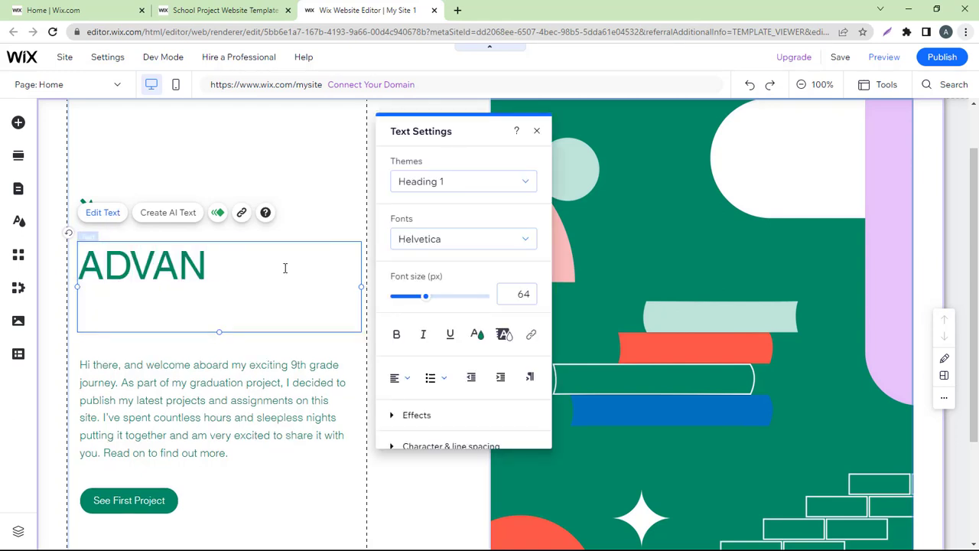
pyautogui.write('CED SE')
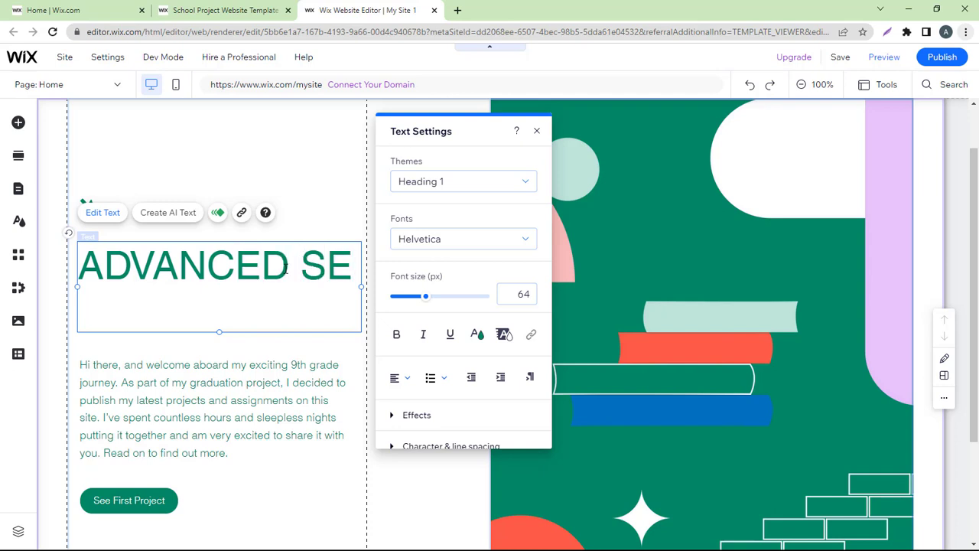
pyautogui.write('O EXPER')
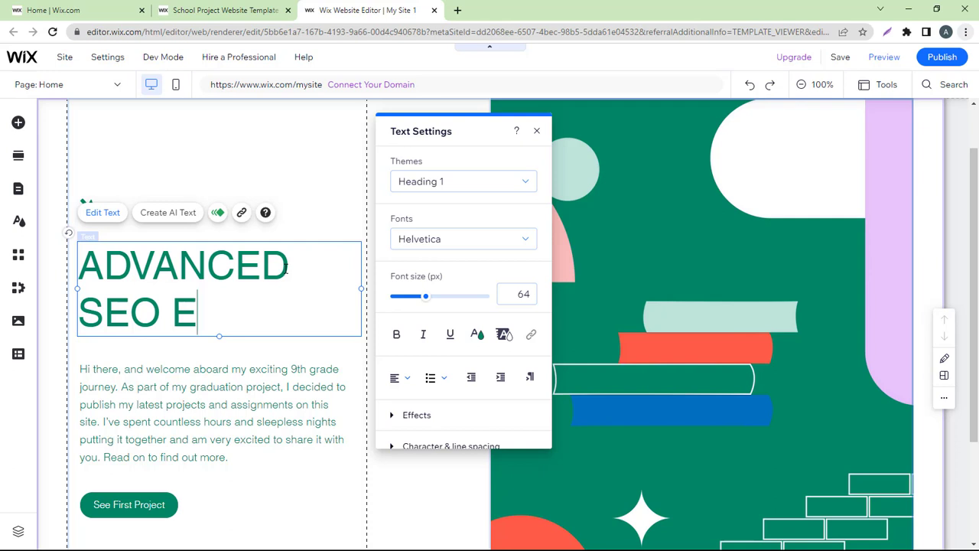
pyautogui.write('T ')
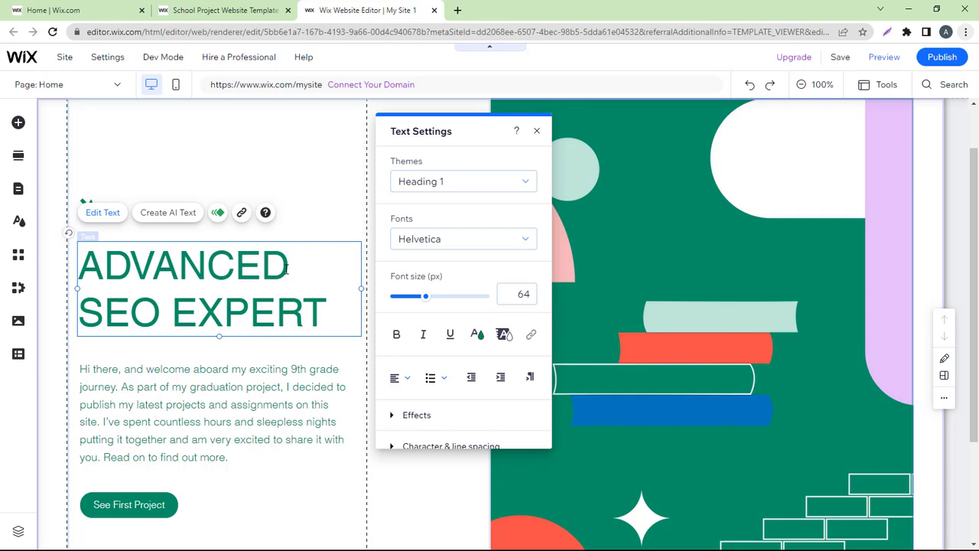
pyautogui.write('HEDAYET')
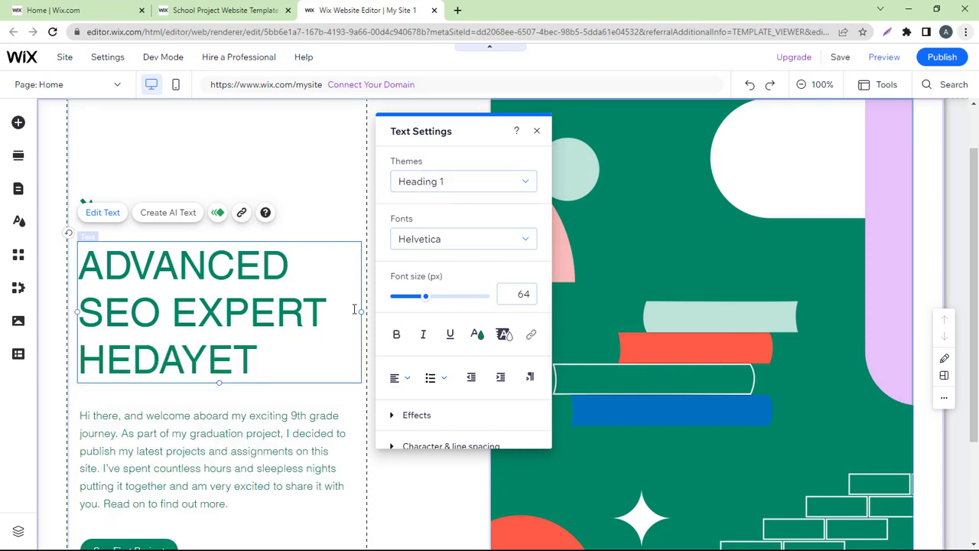
# - Set the main heading's font size to 61 px, make it bold in the Impact font and close the text settings
pyautogui.moveTo(361, 310); pyautogui.dragTo(381, 332)
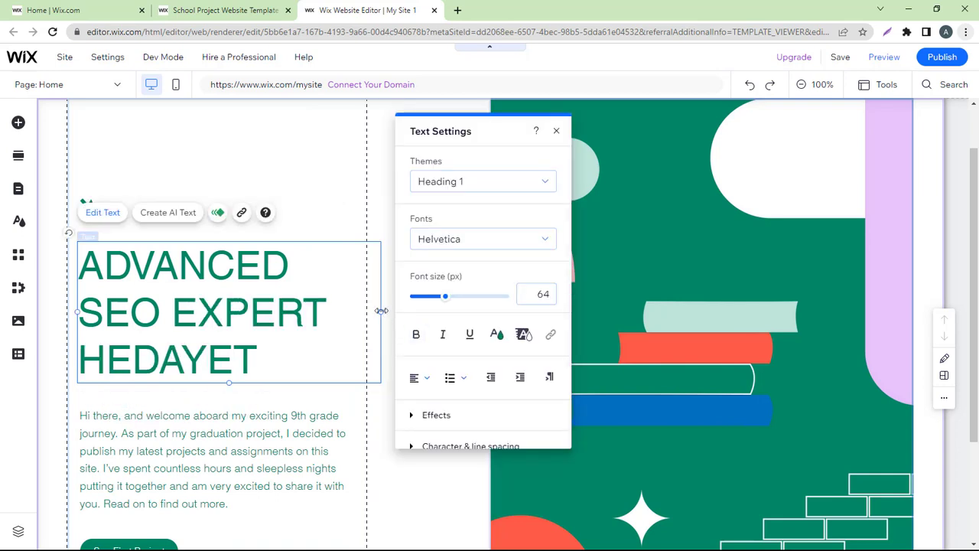
pyautogui.moveTo(445, 296); pyautogui.dragTo(417, 366)
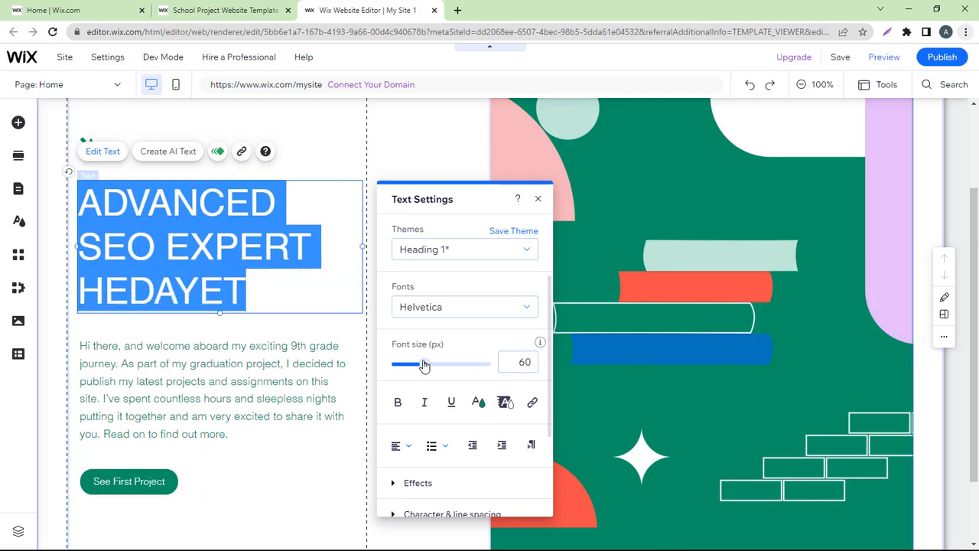
pyautogui.moveTo(424, 366)
pyautogui.mouseDown()
pyautogui.moveTo(415, 366)
pyautogui.moveTo(425, 363)
pyautogui.mouseUp()
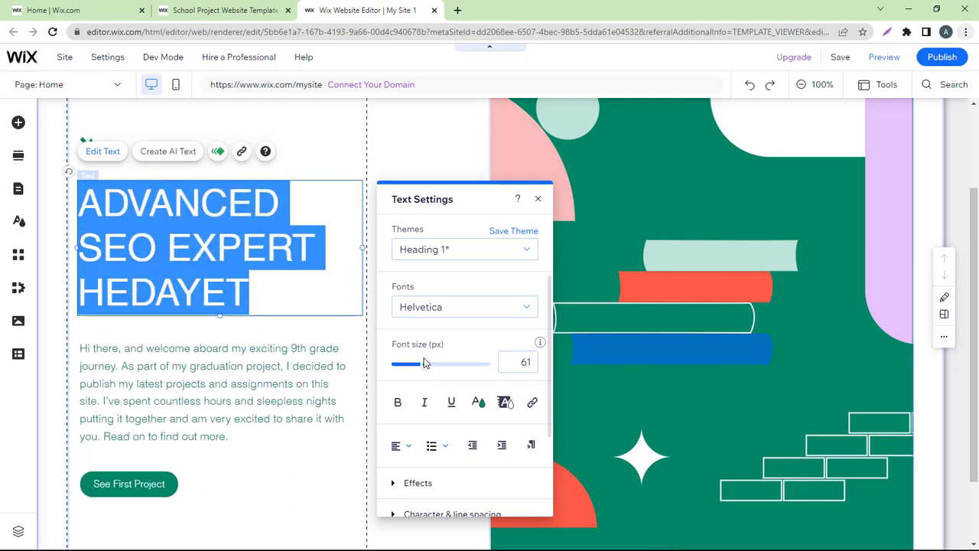
pyautogui.click(225, 303)
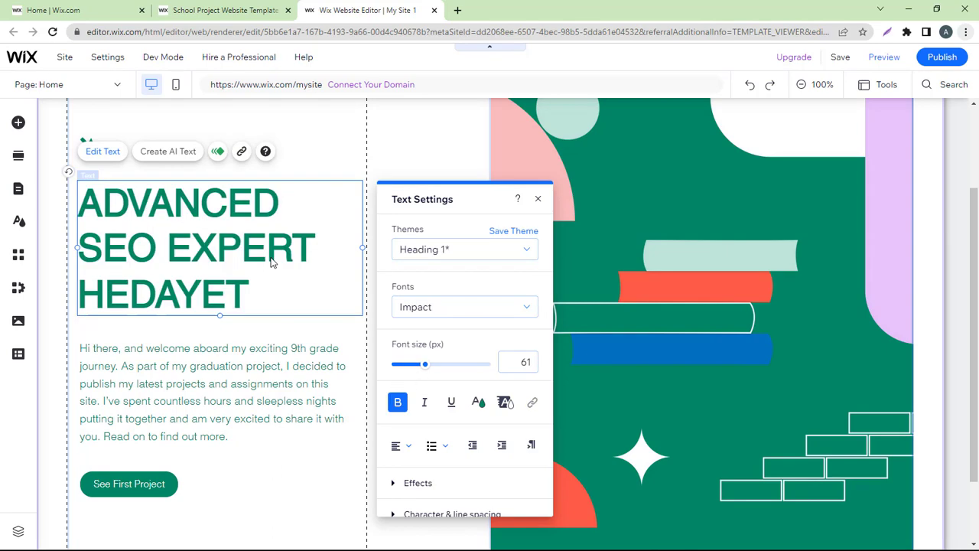
pyautogui.click(451, 257)
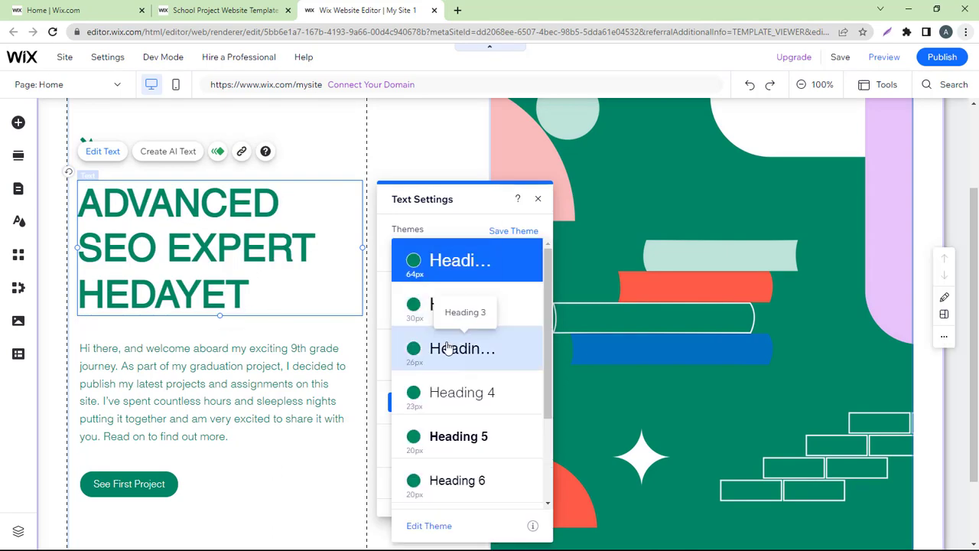
pyautogui.click(384, 169)
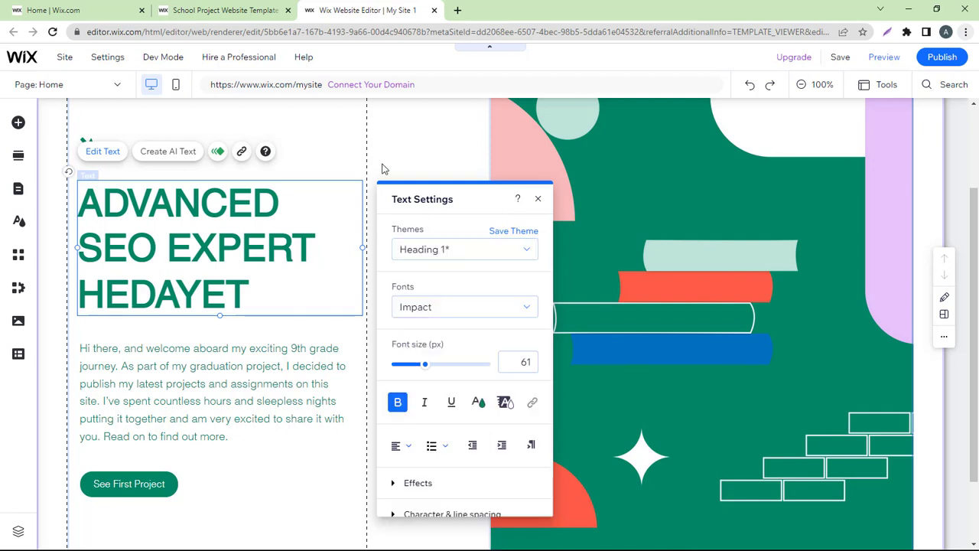
pyautogui.click(537, 199)
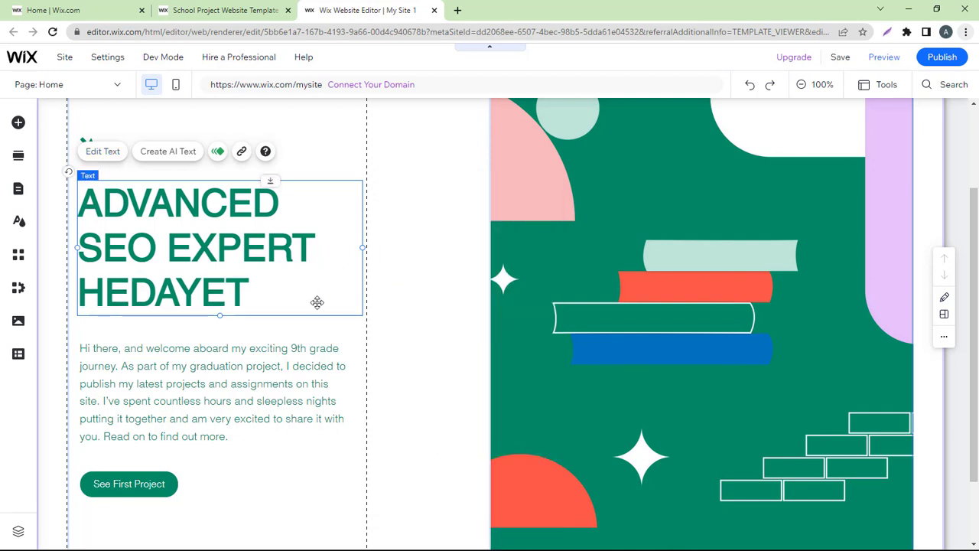
# - Replace the intro paragraph with "Hey!", the owner's first name and "I am a seo expert i work on fiverr"
pyautogui.click(227, 437)
pyautogui.click(227, 432)
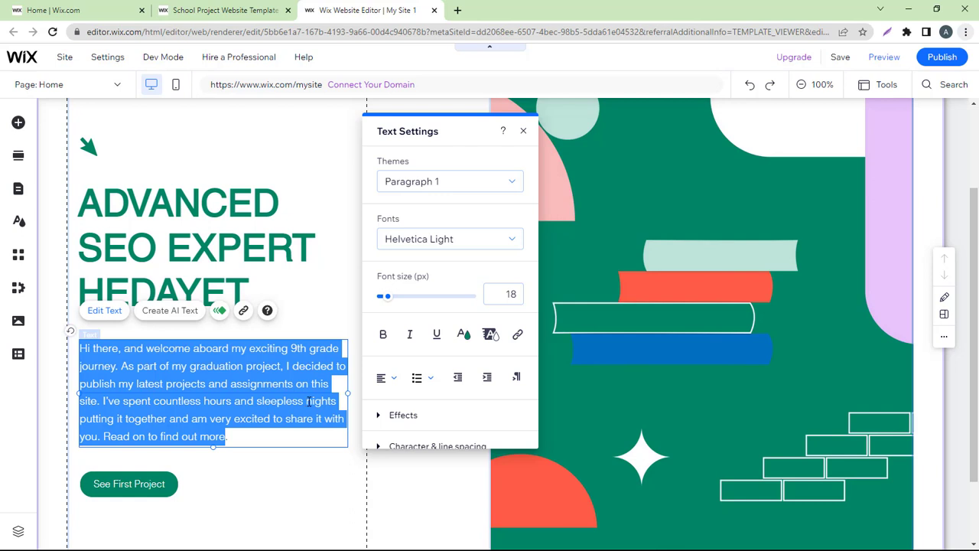
pyautogui.press('BackSpace')
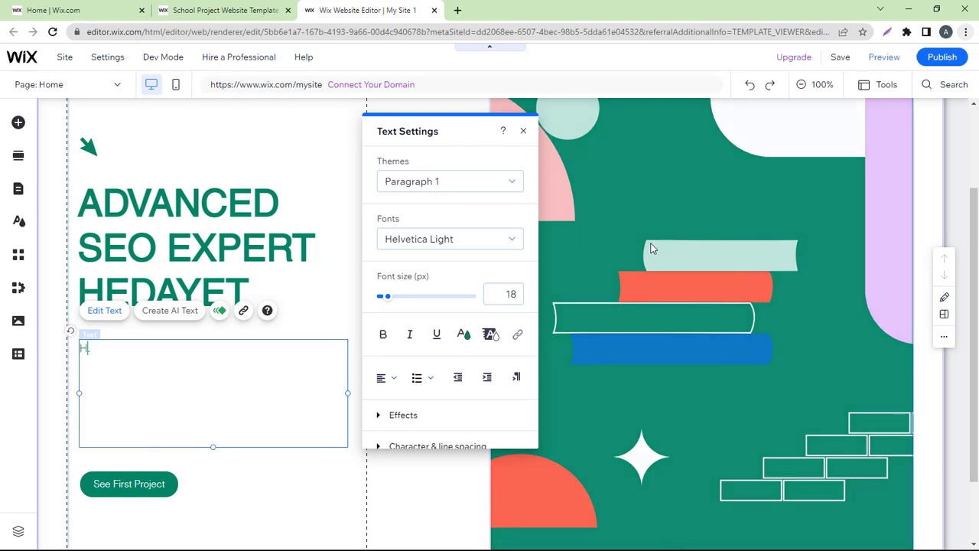
pyautogui.write('Hey.')
pyautogui.write('!')
pyautogui.write(' I am Hedaye')
pyautogui.write('t,I am ')
pyautogui.write('a se')
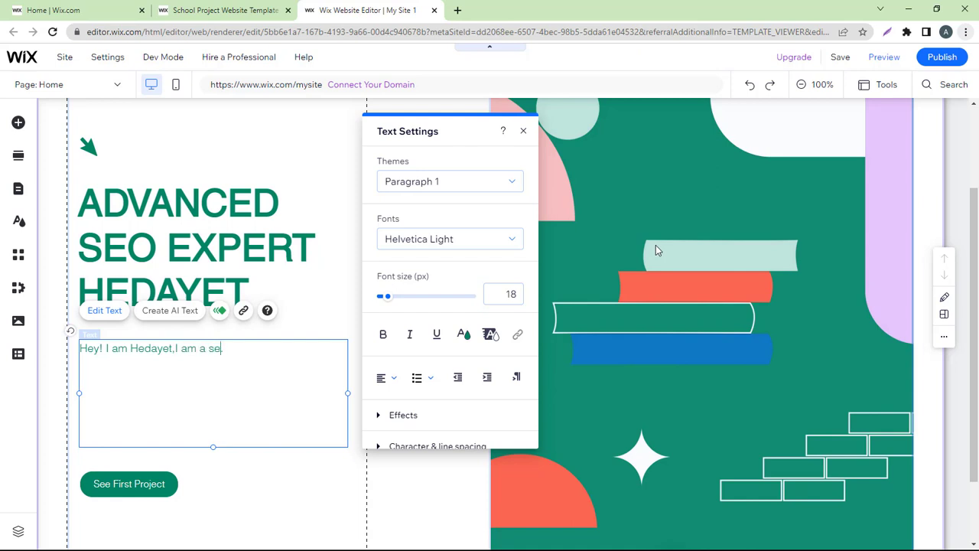
pyautogui.write('o expert i work on fiverr')
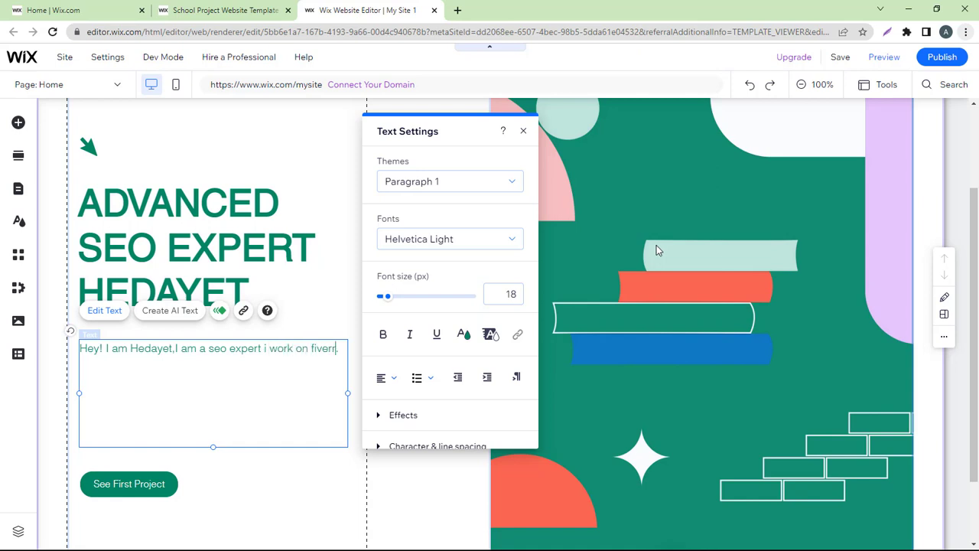
# - Continue the intro paragraph with "and upwork.I have been providing SEO Service about 5 Years."
pyautogui.write(' and upwork.I h')
pyautogui.write('ave b.een ')
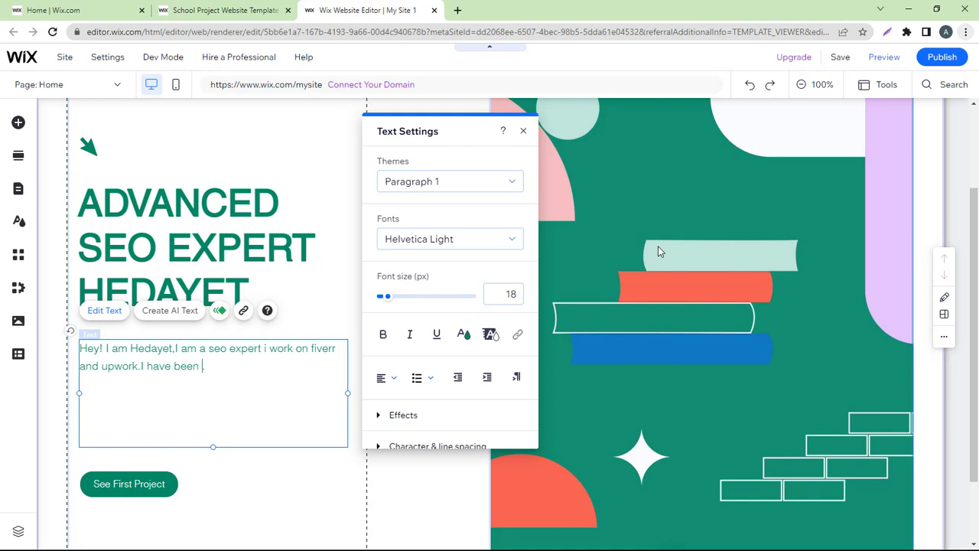
pyautogui.write('providing SEO Service a')
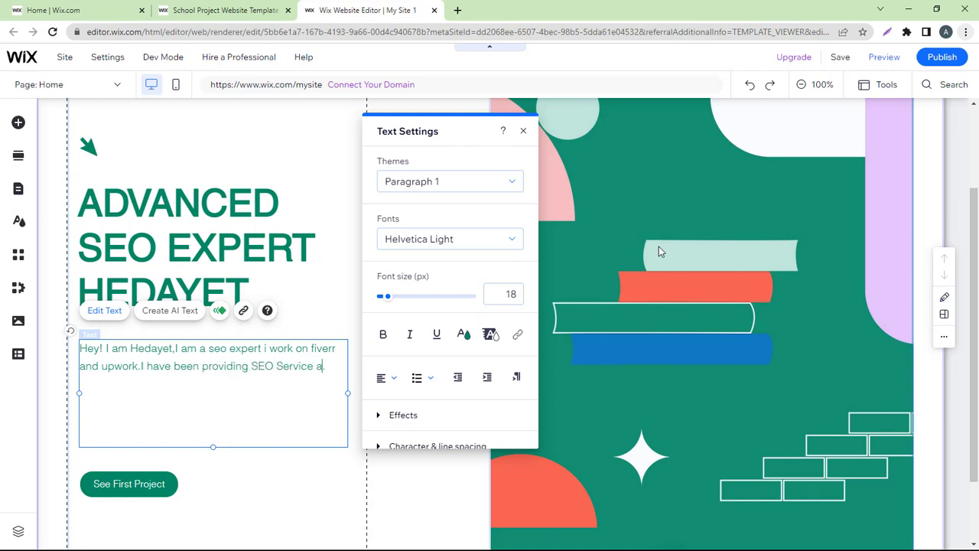
pyautogui.write('bout 5 Years.')
# - Correct the experience wording to "SEO Services almost 5 Years" and remove the duplicate full stop
pyautogui.click(310, 366)
pyautogui.write('s almost')
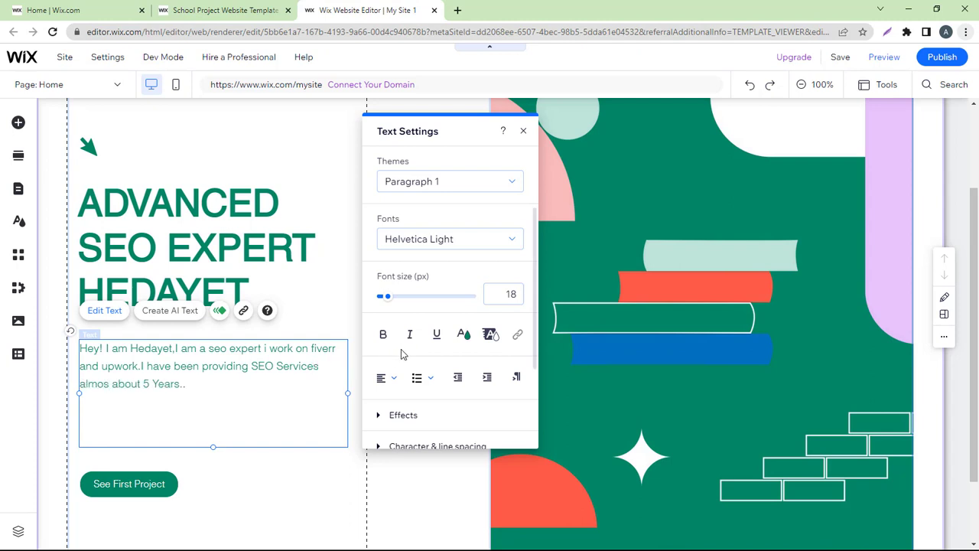
pyautogui.doubleClick(131, 383)
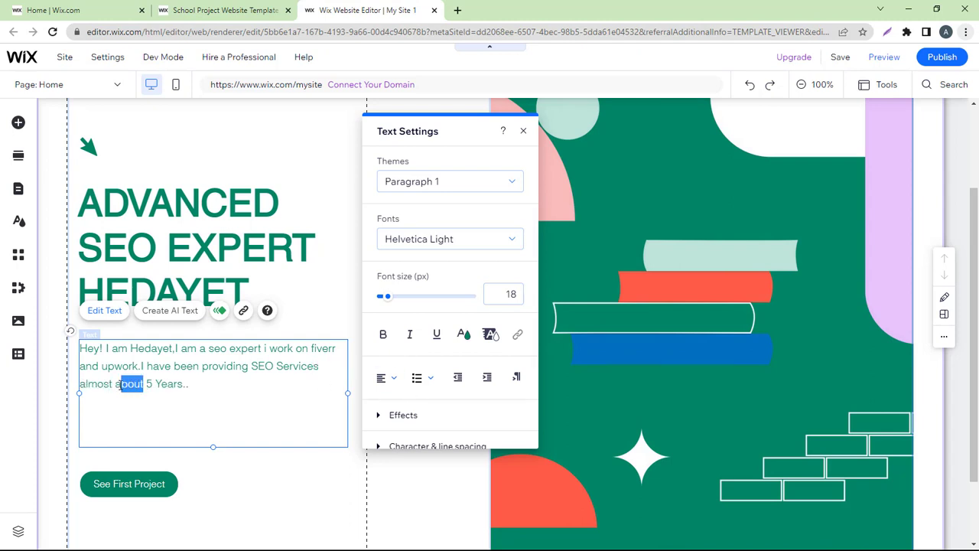
pyautogui.press('BackSpace')
pyautogui.click(181, 397)
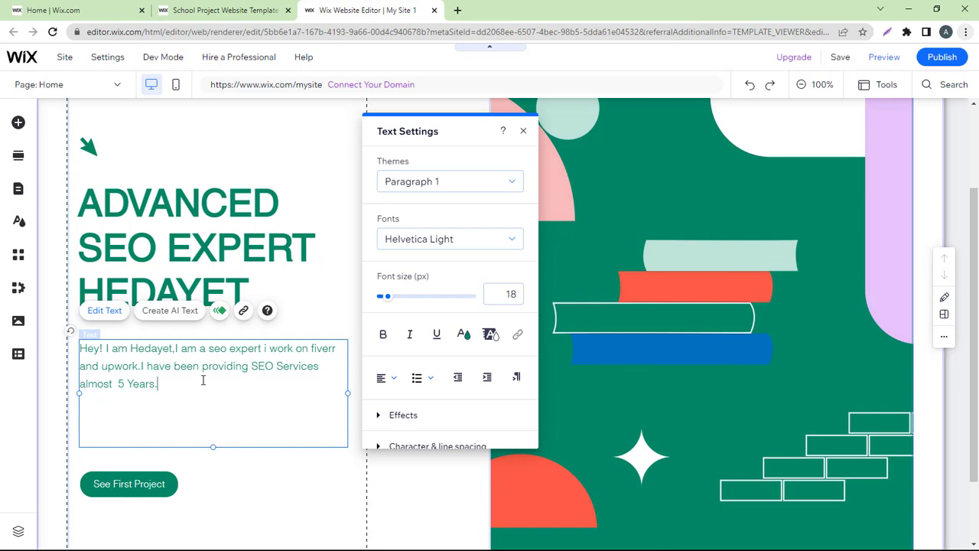
# - Add the closing sentence "I try to work all my clients work thoroughly." to the intro paragraph and finish editing the text
pyautogui.write('I try to work all my')
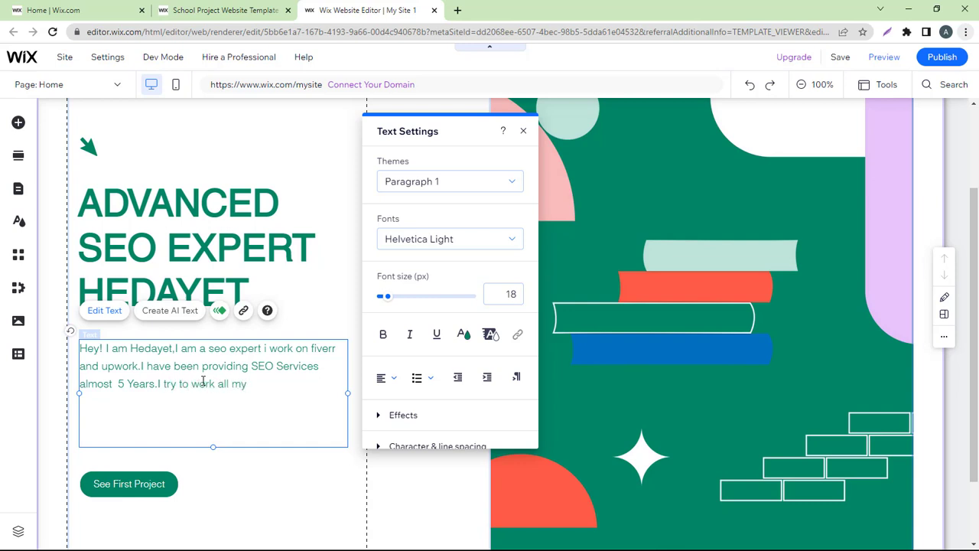
pyautogui.write(' clients work thoroughly.')
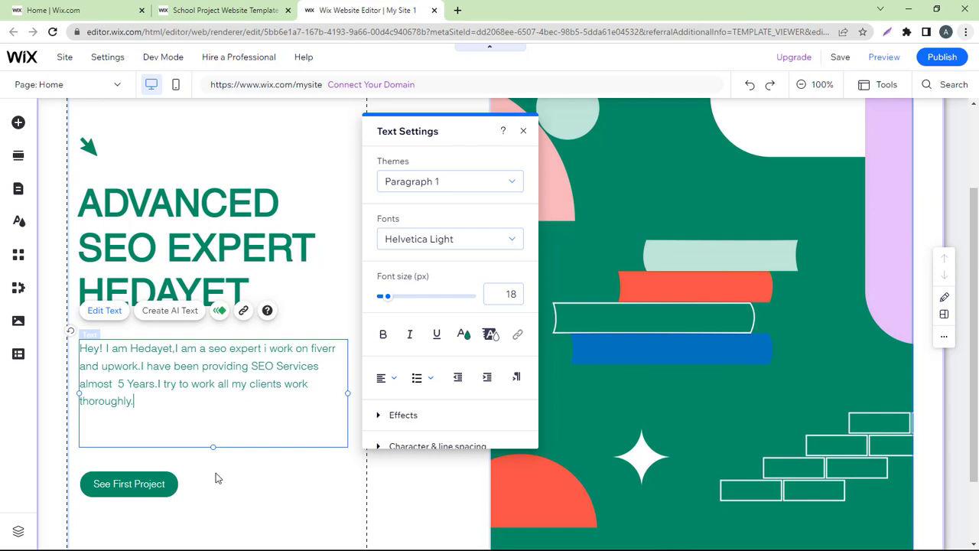
pyautogui.click(220, 478)
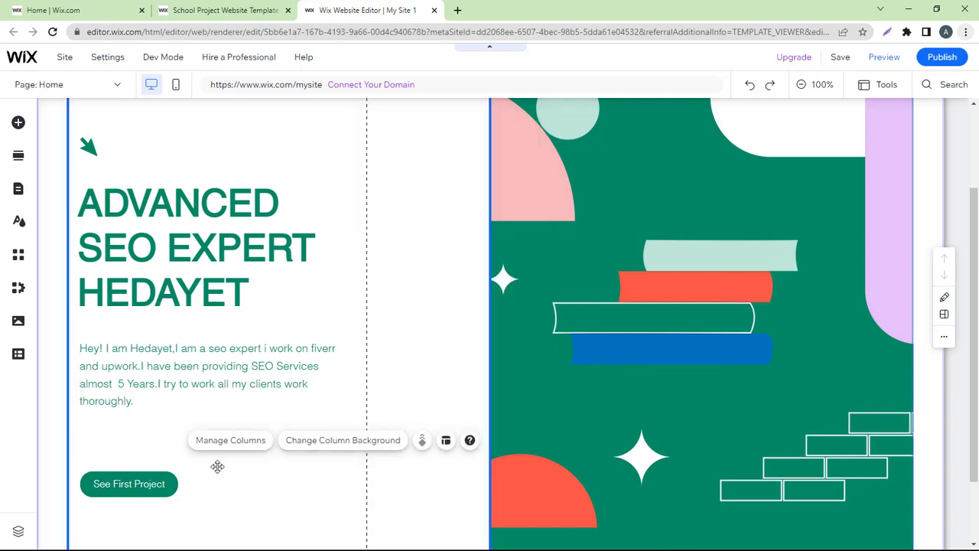
pyautogui.click(202, 432)
# - Change the label of the "See First Project" button to "See My Project" and close its settings
pyautogui.scroll(-2, 205, 455)
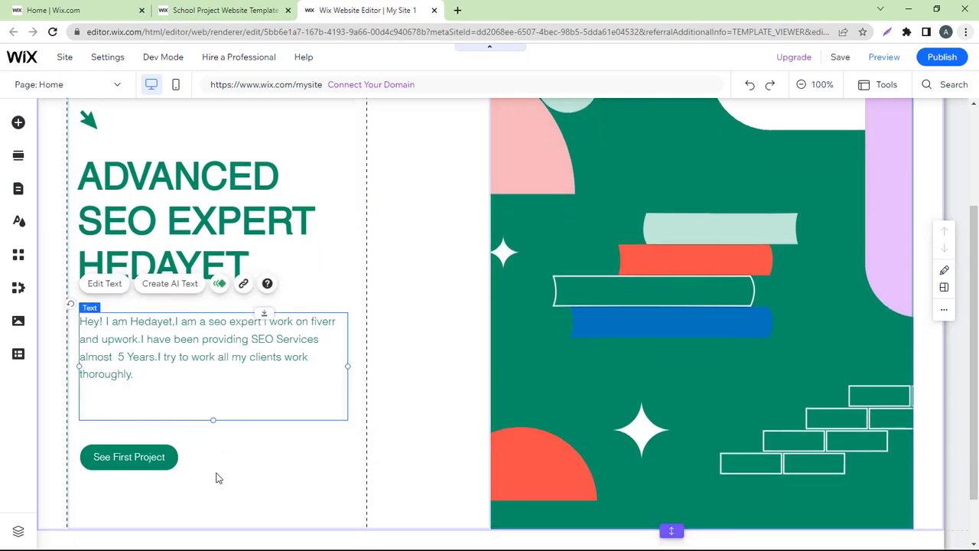
pyautogui.click(130, 397)
pyautogui.click(130, 396)
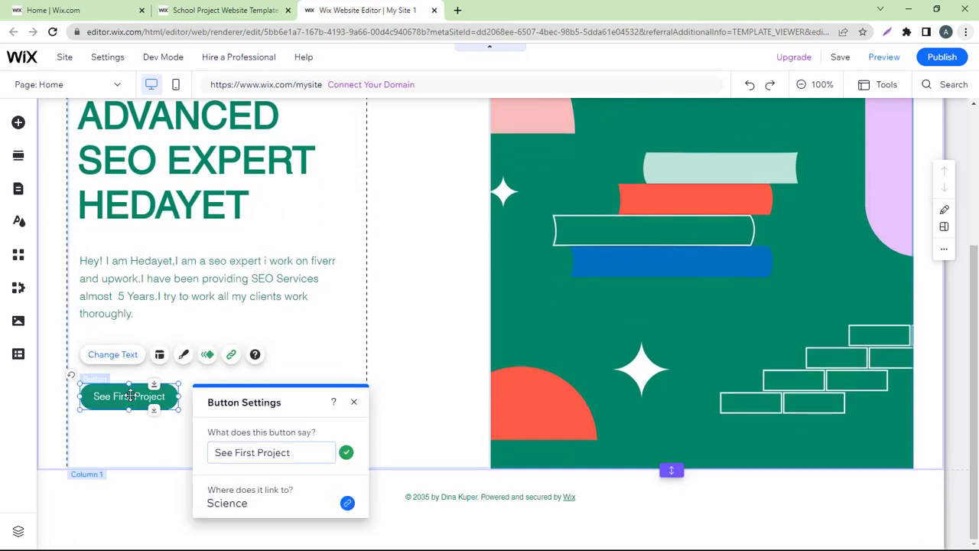
pyautogui.click(280, 450)
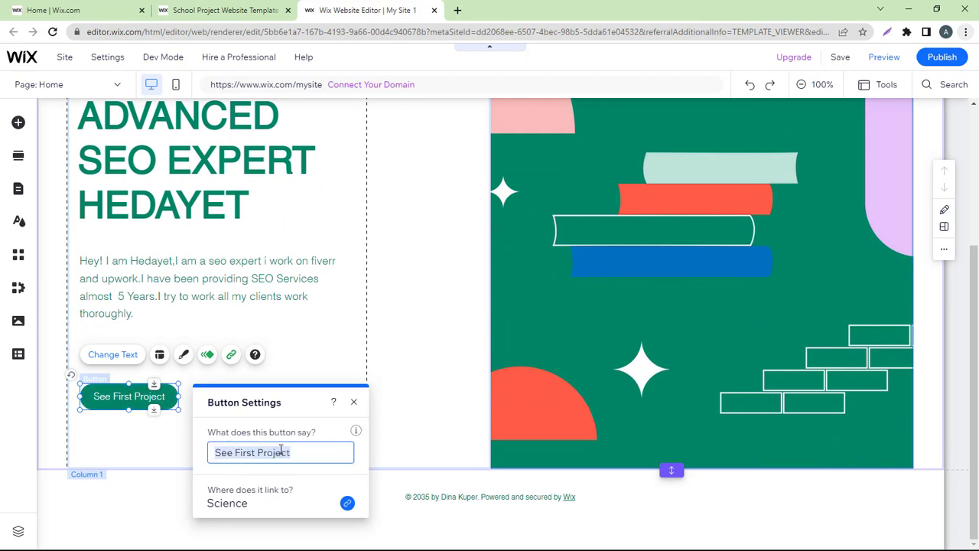
pyautogui.moveTo(256, 455); pyautogui.dragTo(237, 452)
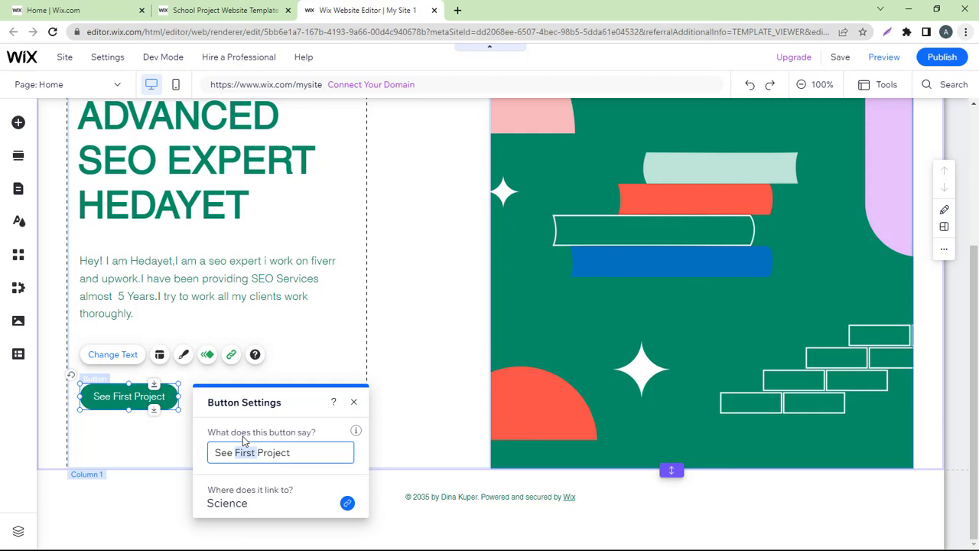
pyautogui.write('m')
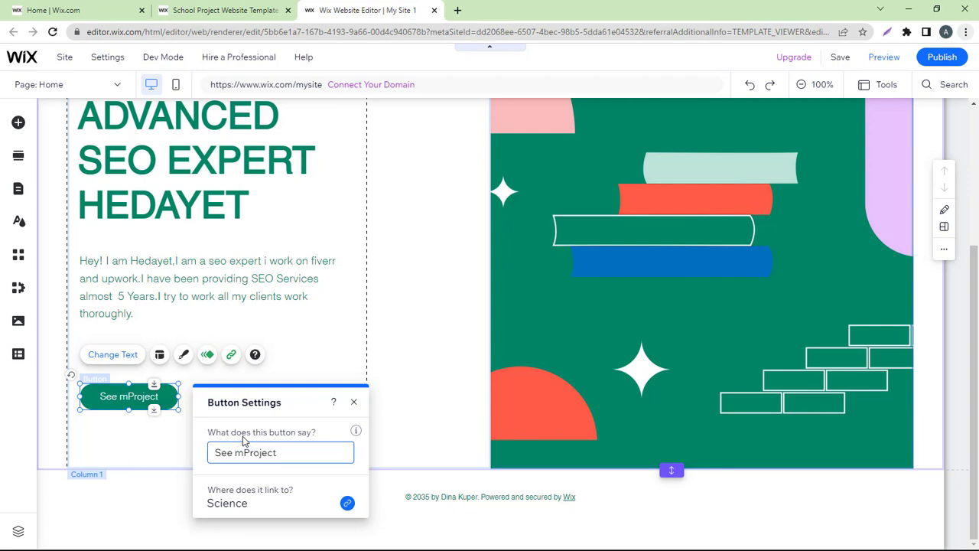
pyautogui.press('BackSpace')
pyautogui.write('MY')
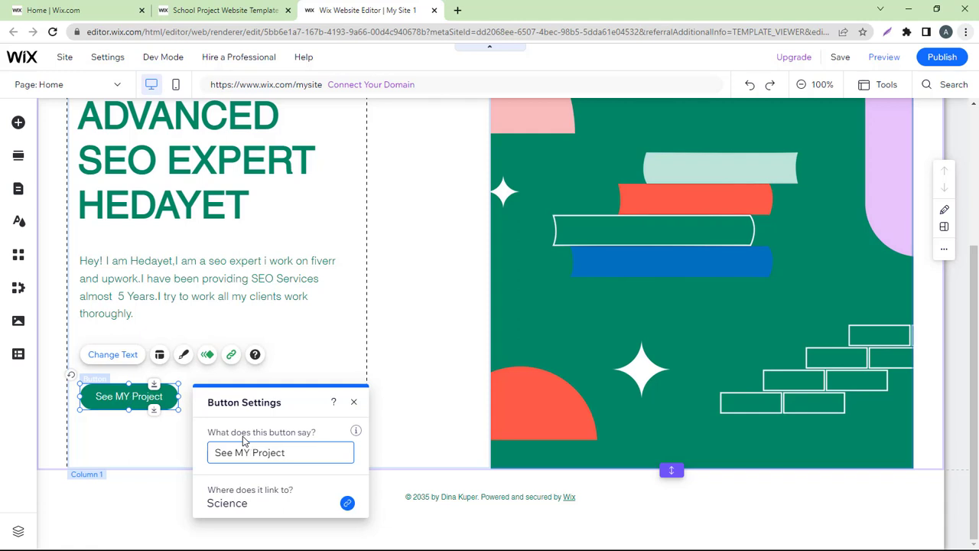
pyautogui.press('BackSpace')
pyautogui.press('BackSpace')
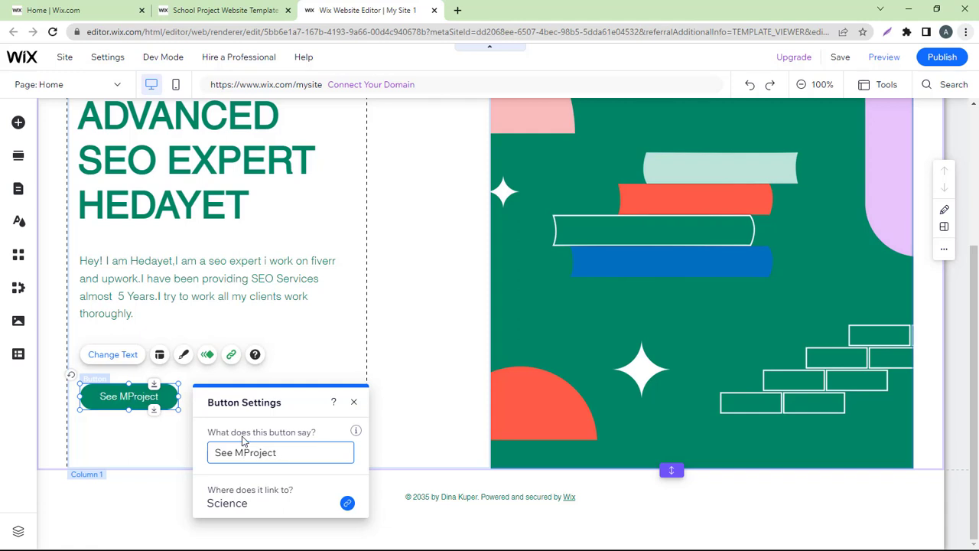
pyautogui.write('y')
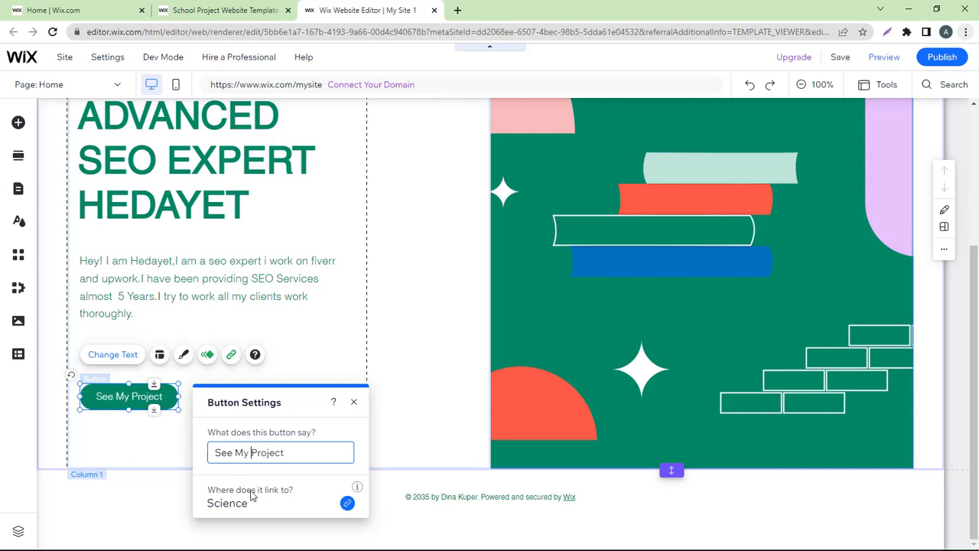
pyautogui.click(199, 439)
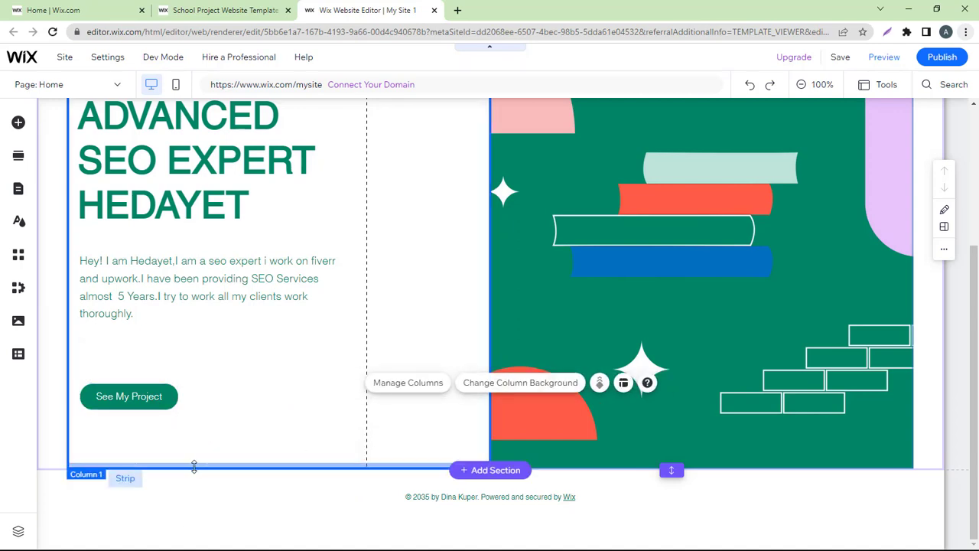
# - Select the green illustrated column beside the intro text and open its background settings
pyautogui.scroll(3, 528, 404)
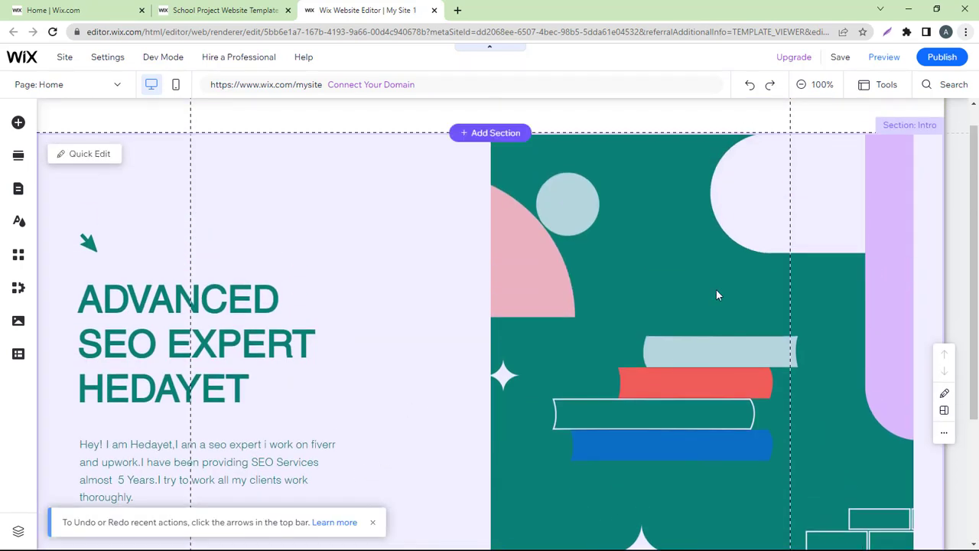
pyautogui.scroll(-2, 668, 346)
pyautogui.click(494, 398)
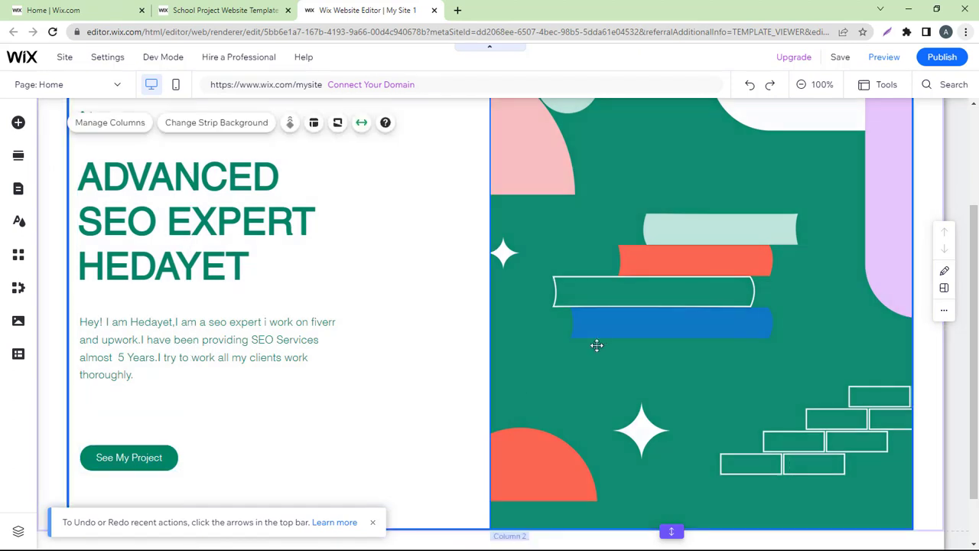
pyautogui.click(825, 269)
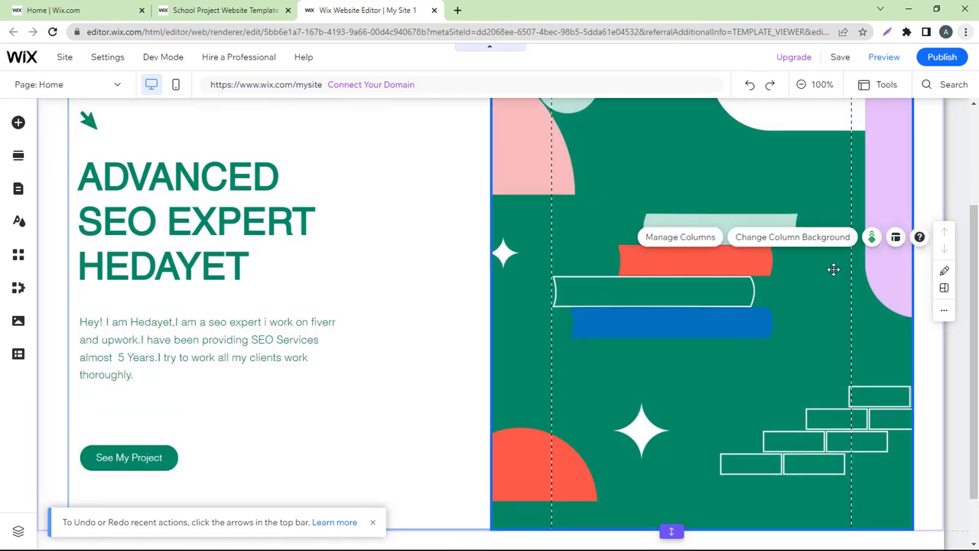
pyautogui.click(560, 204)
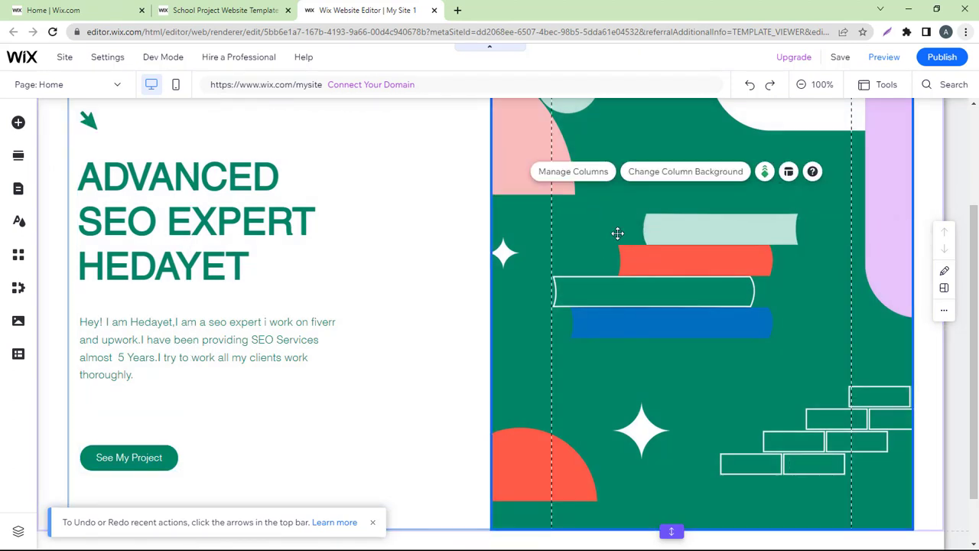
pyautogui.click(826, 225)
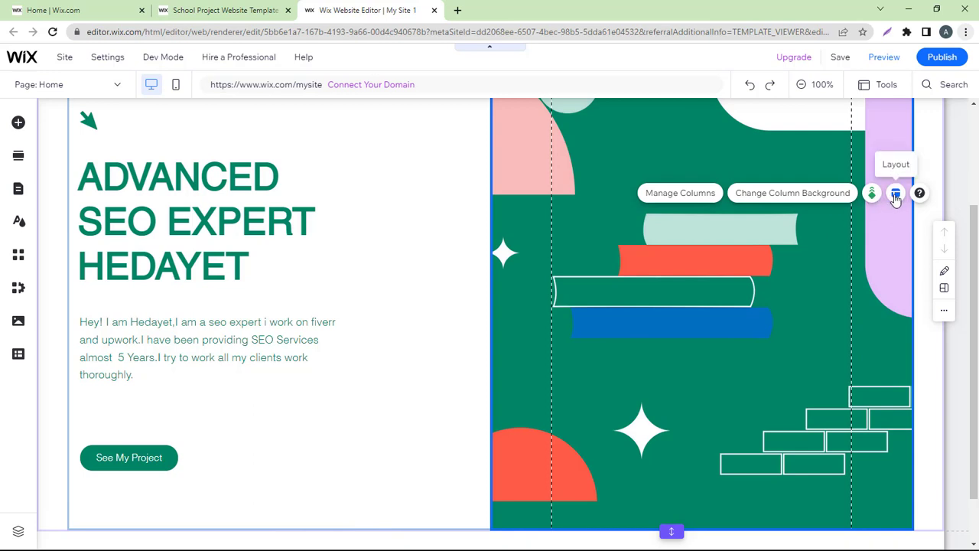
pyautogui.click(812, 198)
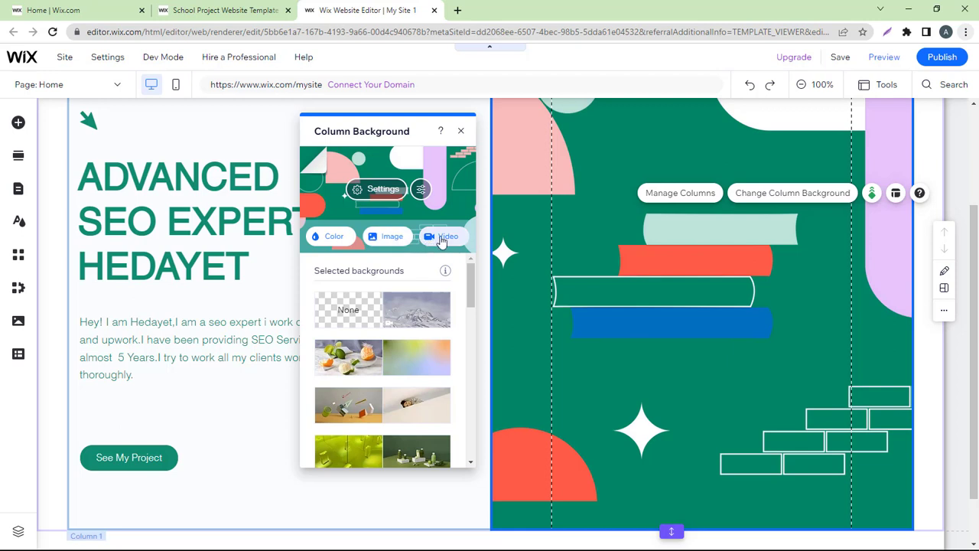
# - Upload the portrait photo of the man in the blue shirt from the Downloads folder as a column background image
pyautogui.click(390, 241)
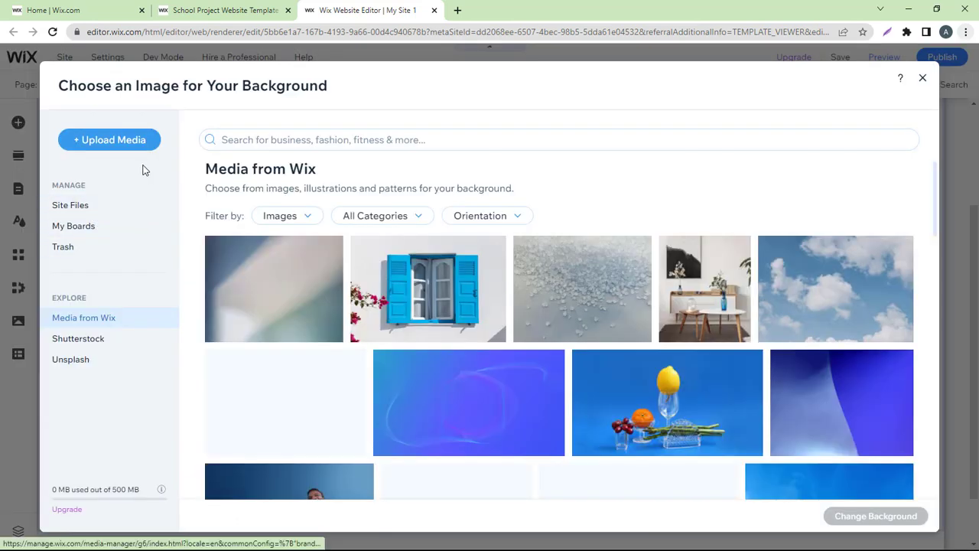
pyautogui.click(142, 149)
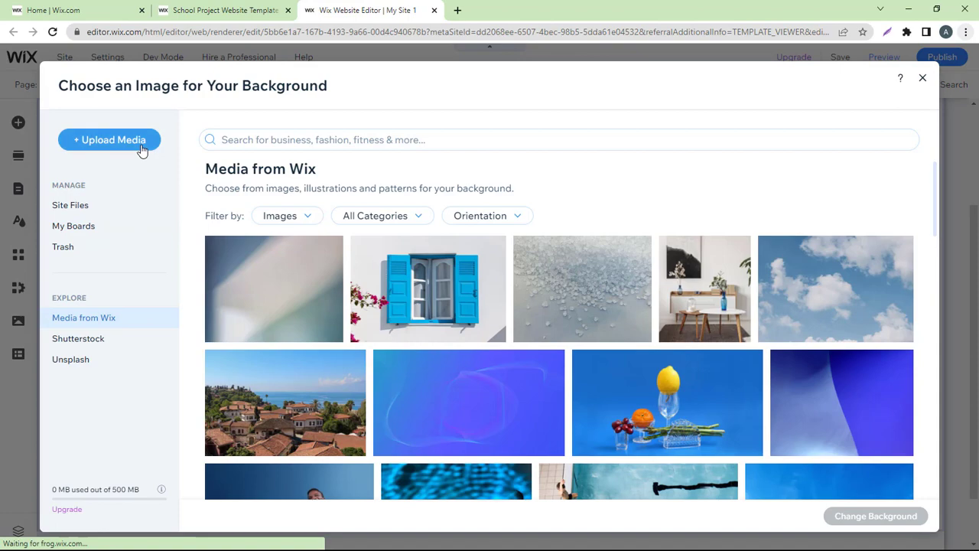
pyautogui.click(488, 327)
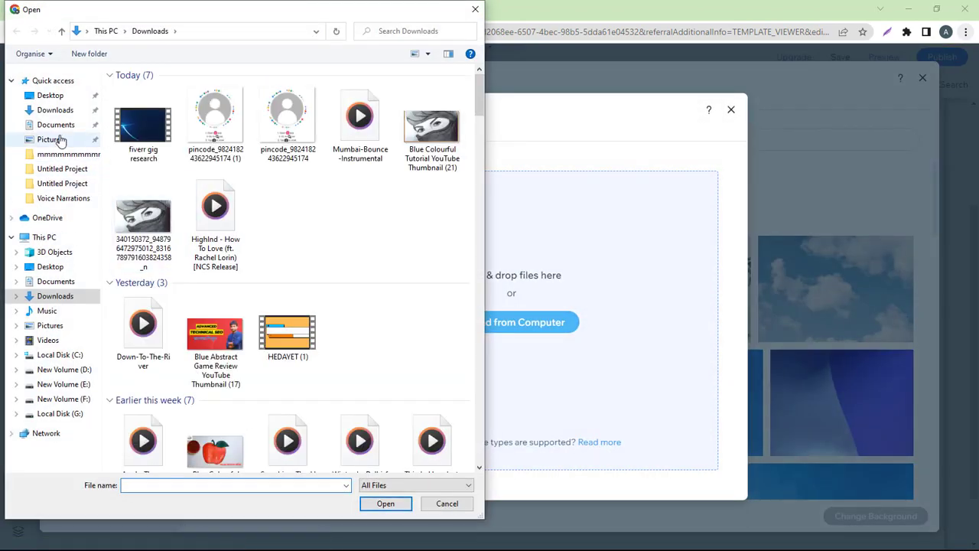
pyautogui.click(66, 109)
pyautogui.scroll(-5, 313, 302)
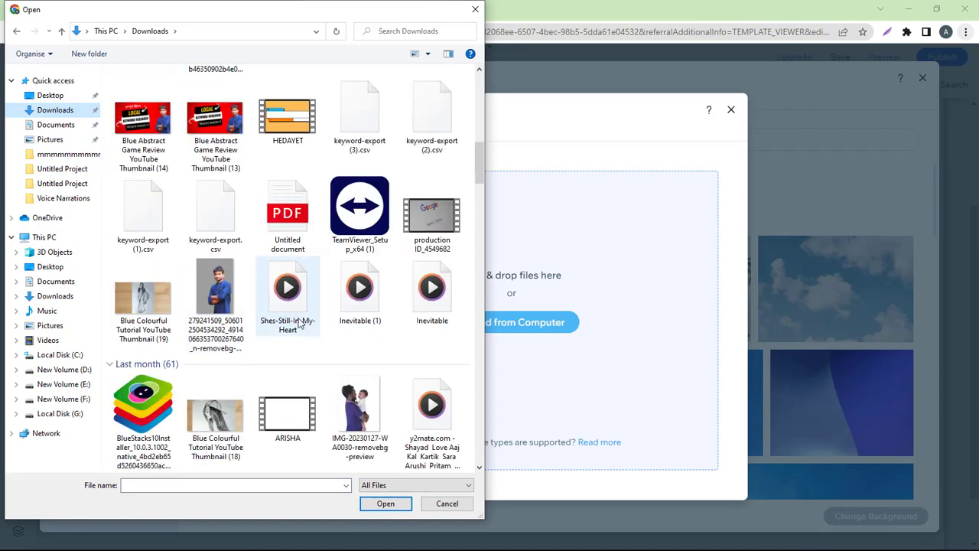
pyautogui.click(224, 297)
pyautogui.doubleClick(223, 296)
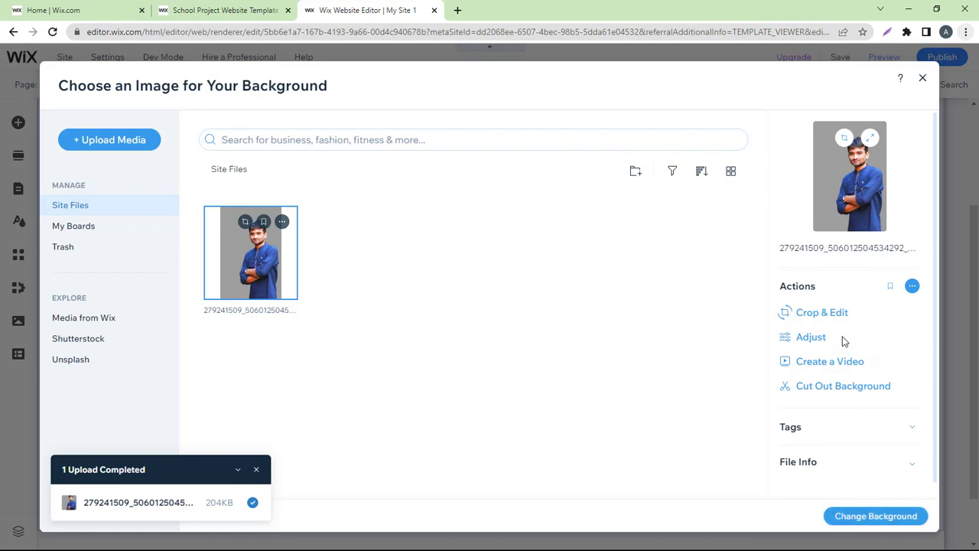
# - Slightly raise the portrait's brightness, color saturation and contrast in the photo adjustments and save the edited image
pyautogui.click(817, 338)
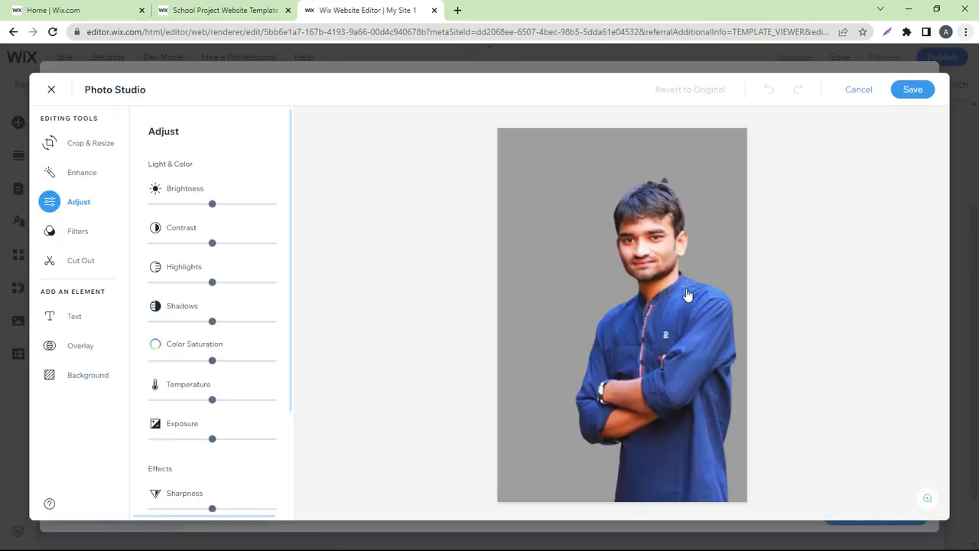
pyautogui.moveTo(218, 210)
pyautogui.mouseDown()
pyautogui.moveTo(240, 203)
pyautogui.moveTo(217, 201)
pyautogui.mouseUp()
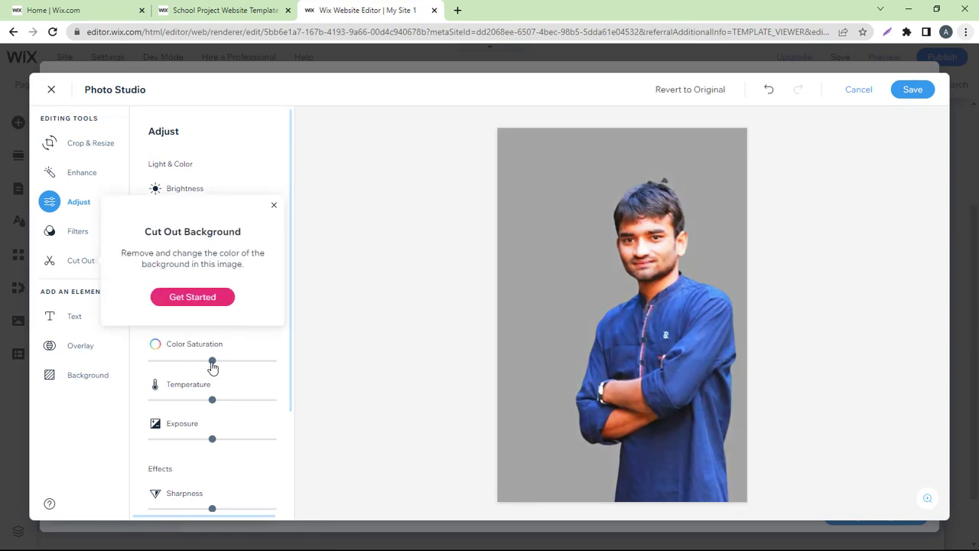
pyautogui.moveTo(212, 361)
pyautogui.mouseDown()
pyautogui.moveTo(219, 368)
pyautogui.moveTo(175, 365)
pyautogui.moveTo(216, 364)
pyautogui.mouseUp()
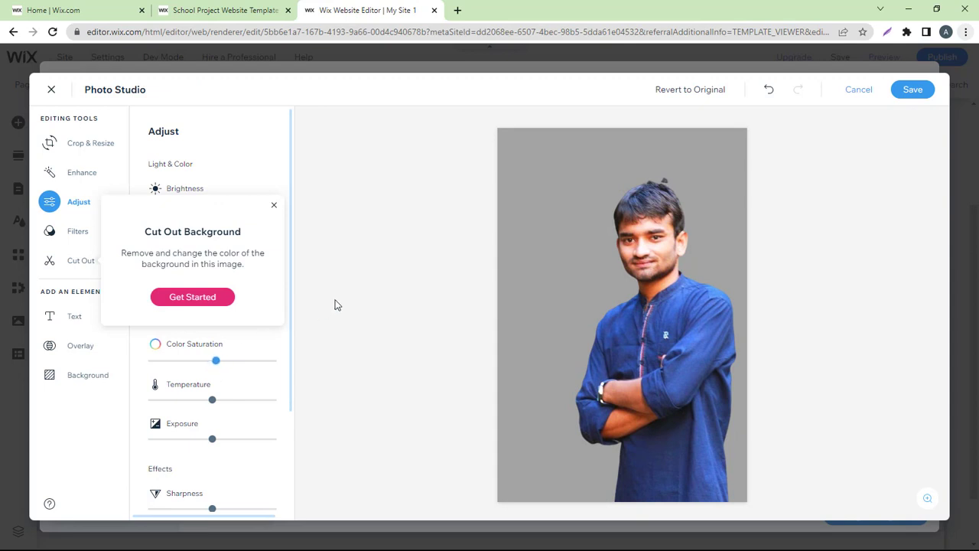
pyautogui.click(273, 206)
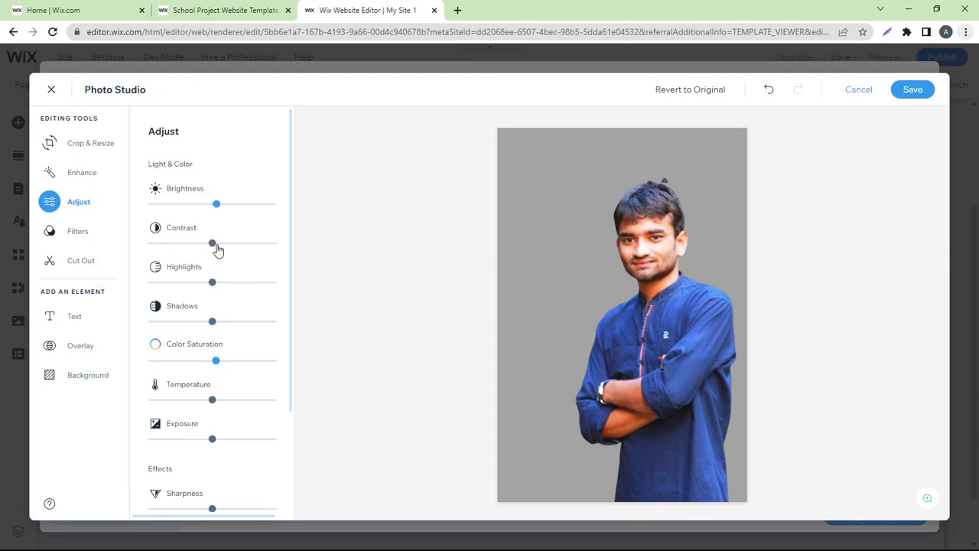
pyautogui.moveTo(214, 243); pyautogui.dragTo(222, 244)
pyautogui.click(909, 91)
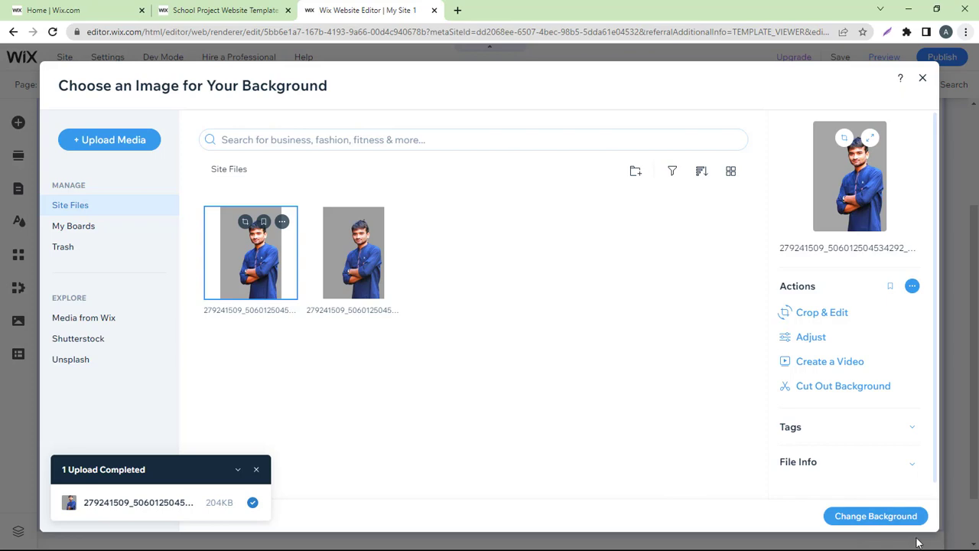
# - Apply the selected portrait as the column background and close the column background settings
pyautogui.click(870, 516)
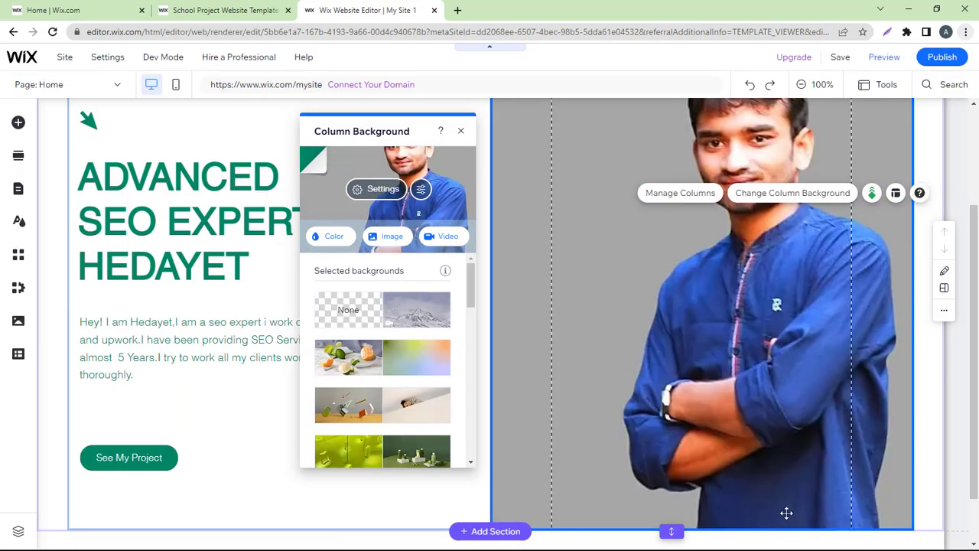
pyautogui.scroll(2, 634, 363)
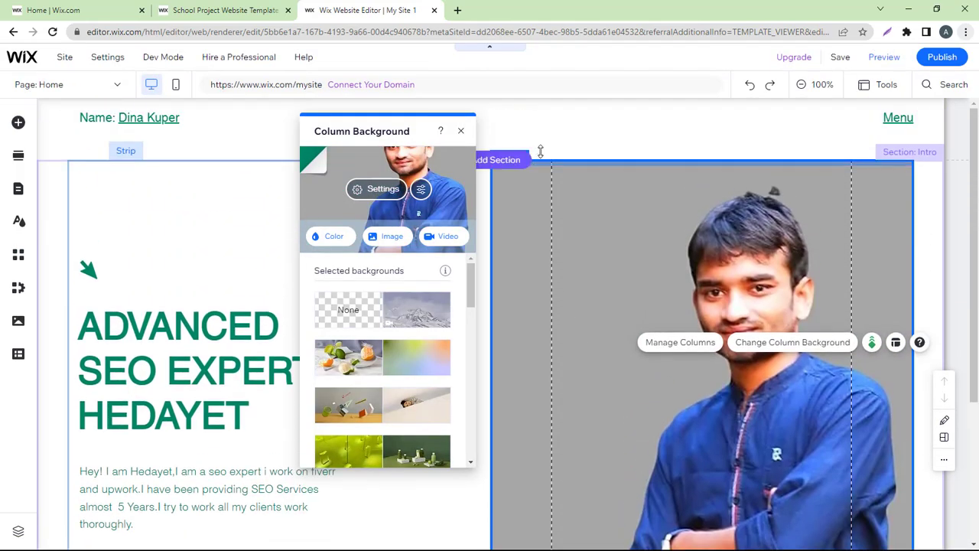
pyautogui.click(461, 130)
pyautogui.scroll(-2, 772, 324)
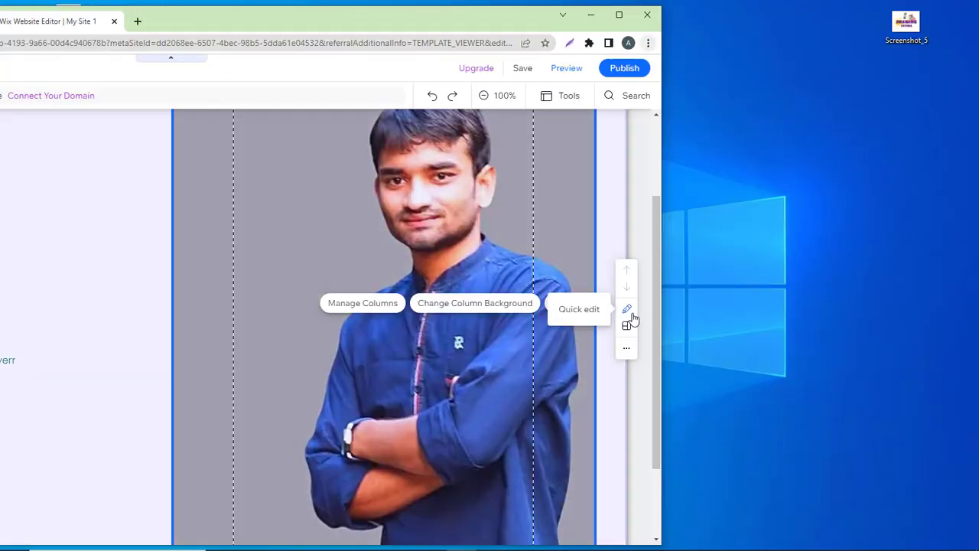
# - Open Quick Edit for the intro section and review its backgrounds, title, paragraph and button content
pyautogui.click(628, 310)
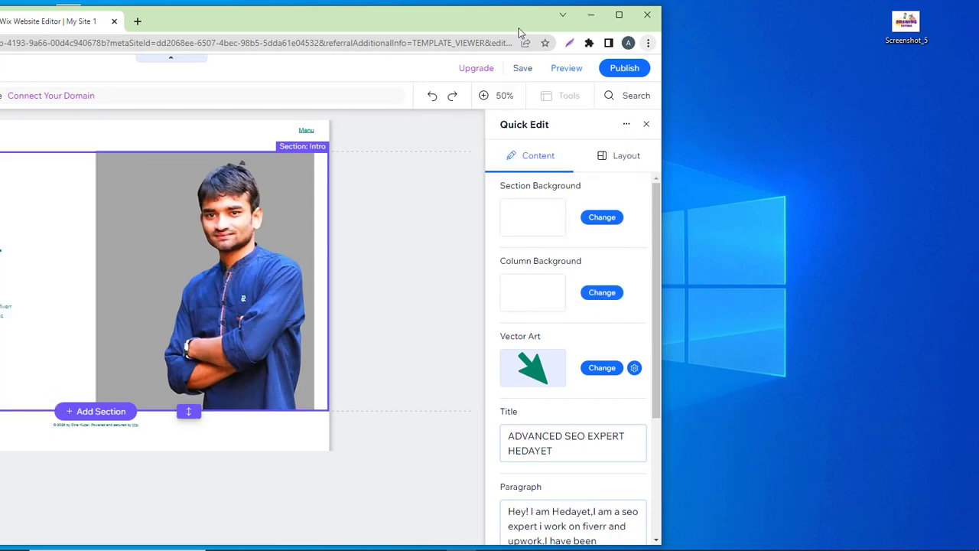
pyautogui.moveTo(523, 32); pyautogui.dragTo(568, 33)
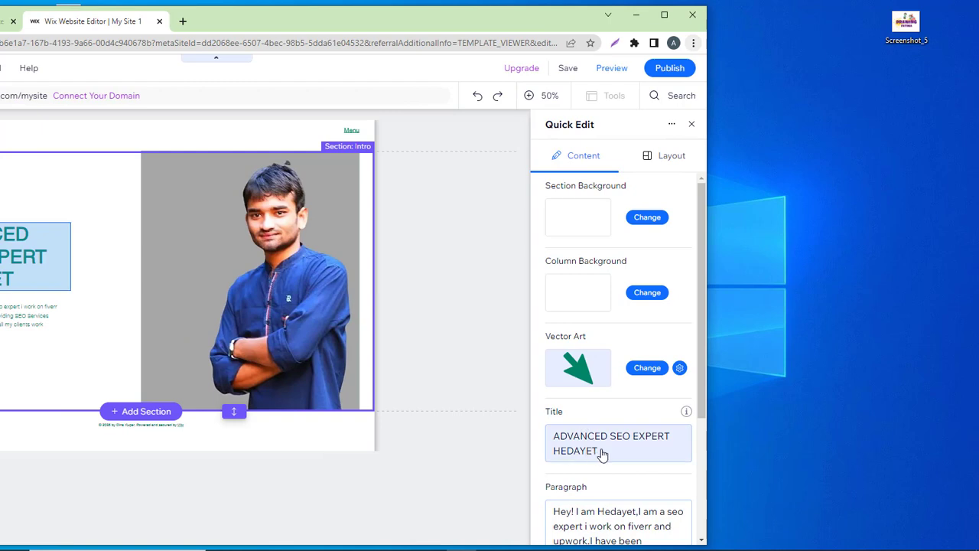
pyautogui.scroll(-3, 585, 459)
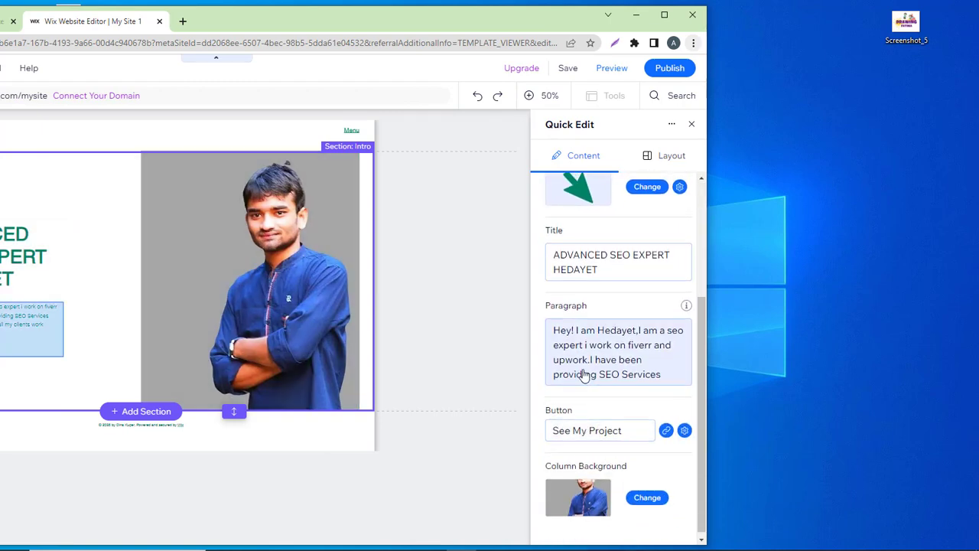
pyautogui.scroll(1, 585, 373)
# - Publish the site in the maximized browser window and close the publication confirmation
pyautogui.press('super+Up')
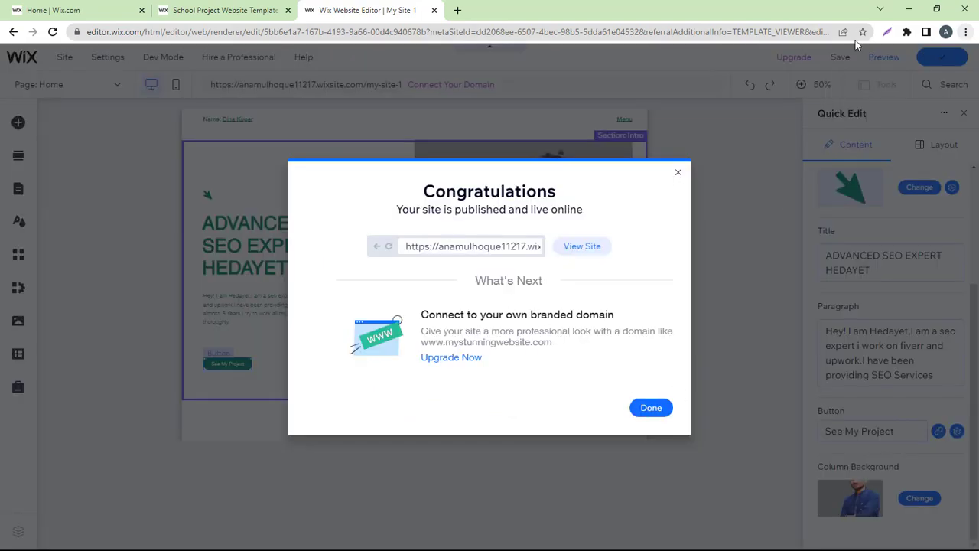
pyautogui.click(936, 9)
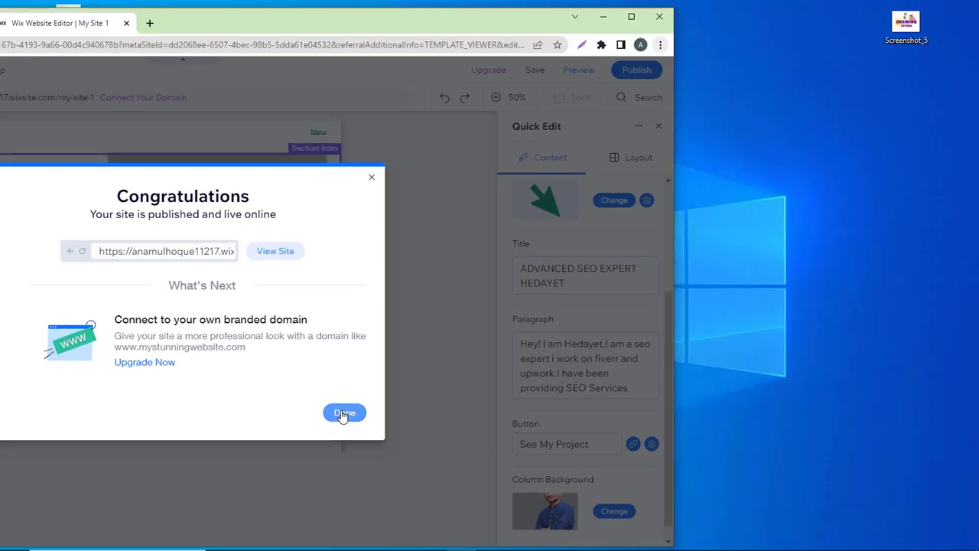
pyautogui.click(631, 17)
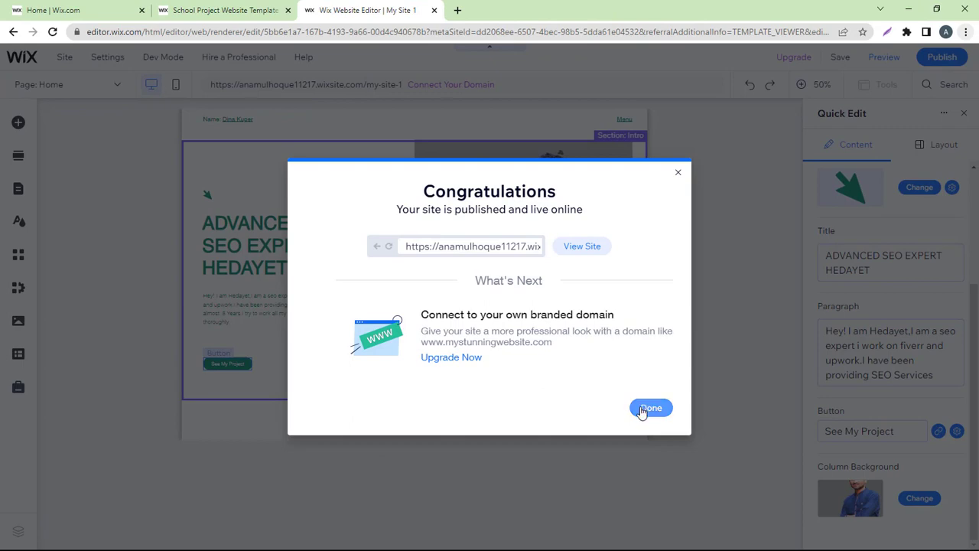
pyautogui.click(642, 409)
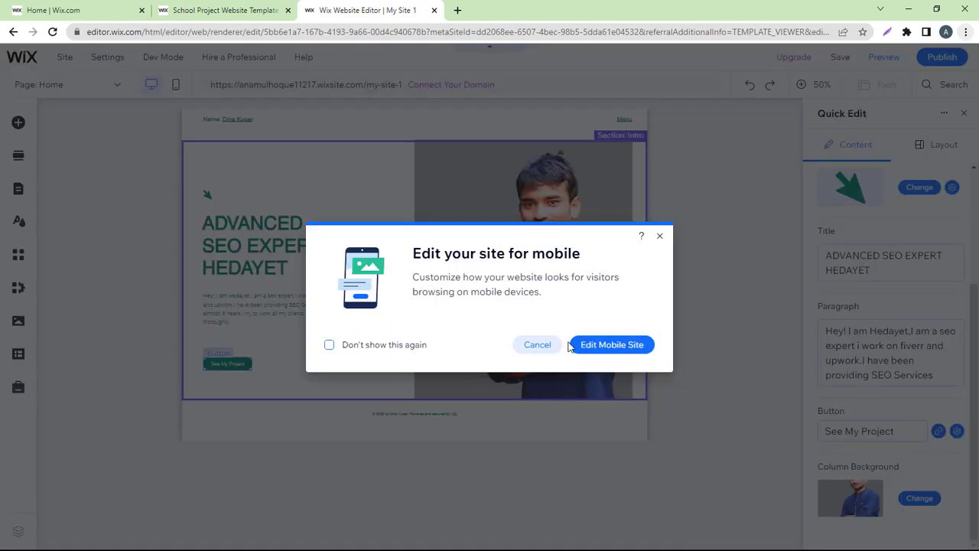
# - Open the mobile version of the site, skipping its introduction, and review the home page layout
pyautogui.click(585, 344)
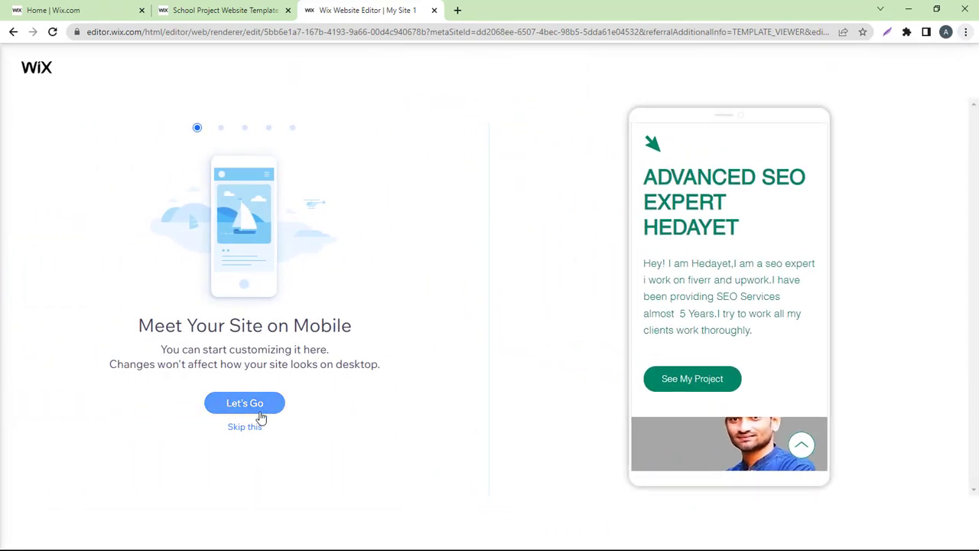
pyautogui.click(251, 433)
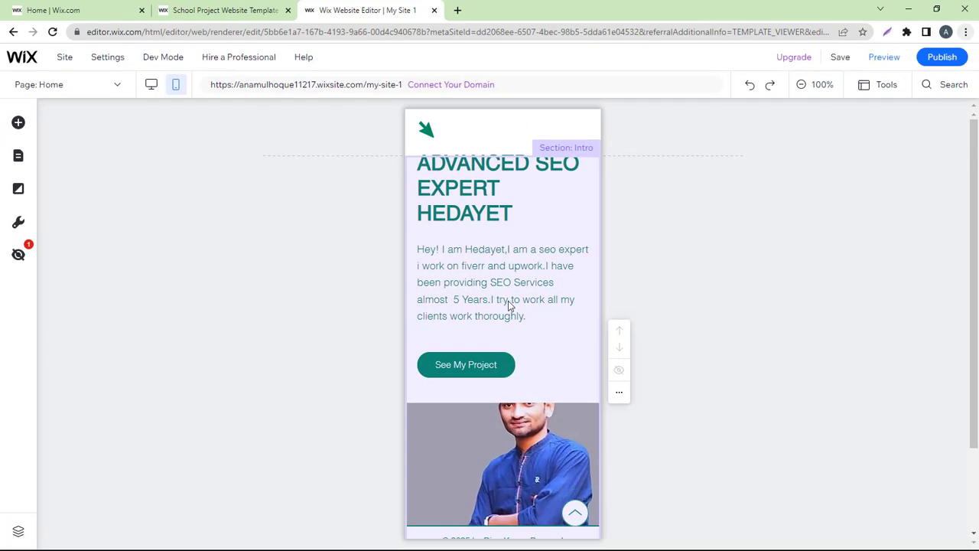
pyautogui.scroll(-1, 520, 382)
pyautogui.scroll(2, 522, 393)
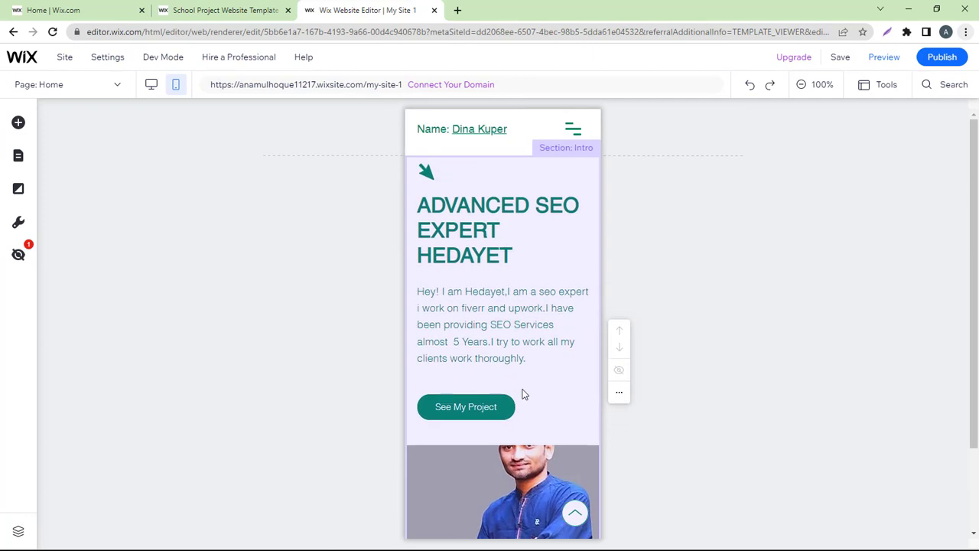
pyautogui.scroll(-1, 522, 393)
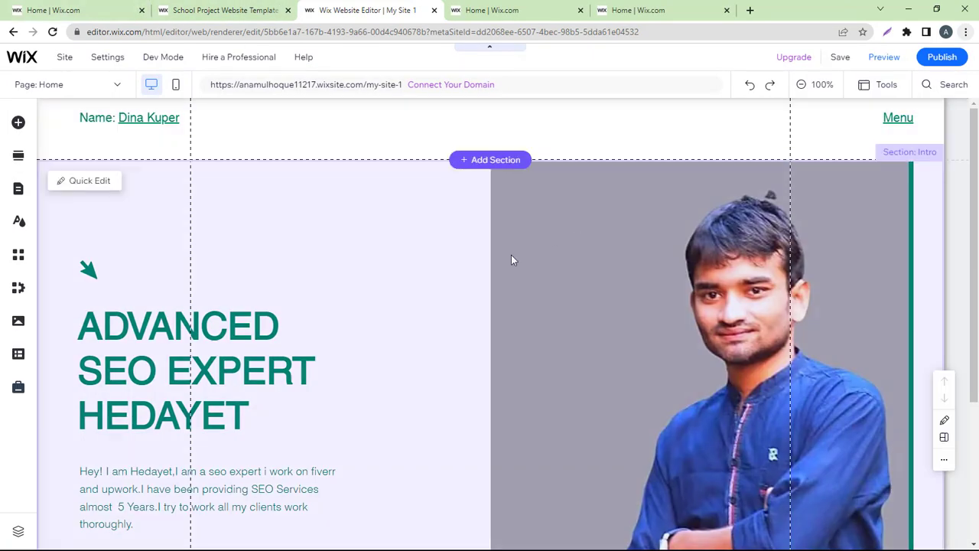
# - Add the "Our Services" section design with three numbered service cards below the intro section
pyautogui.scroll(-3, 360, 271)
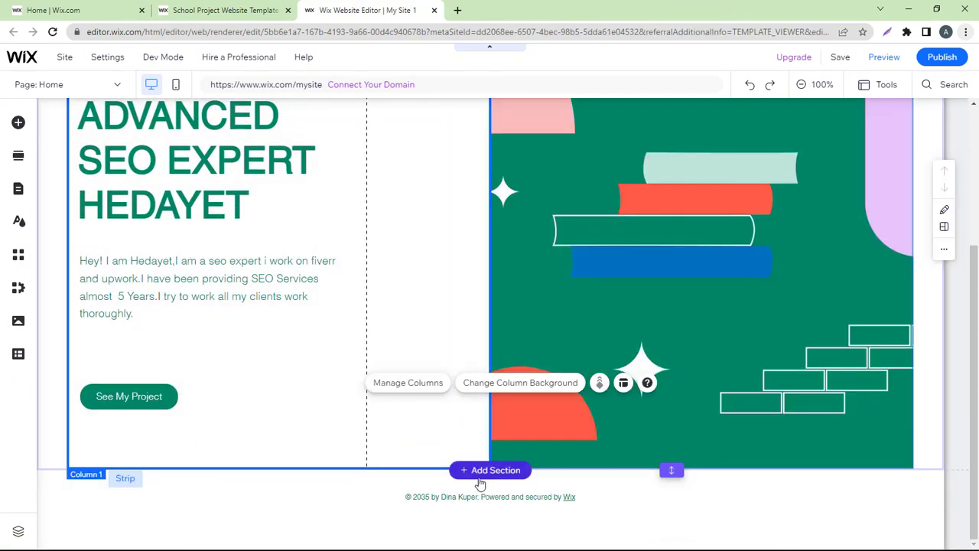
pyautogui.click(490, 470)
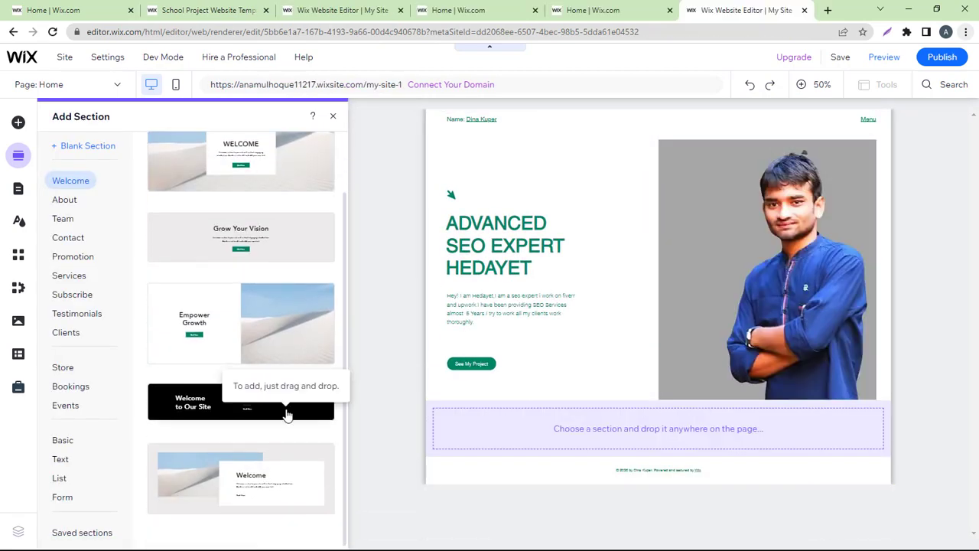
pyautogui.scroll(2, 283, 415)
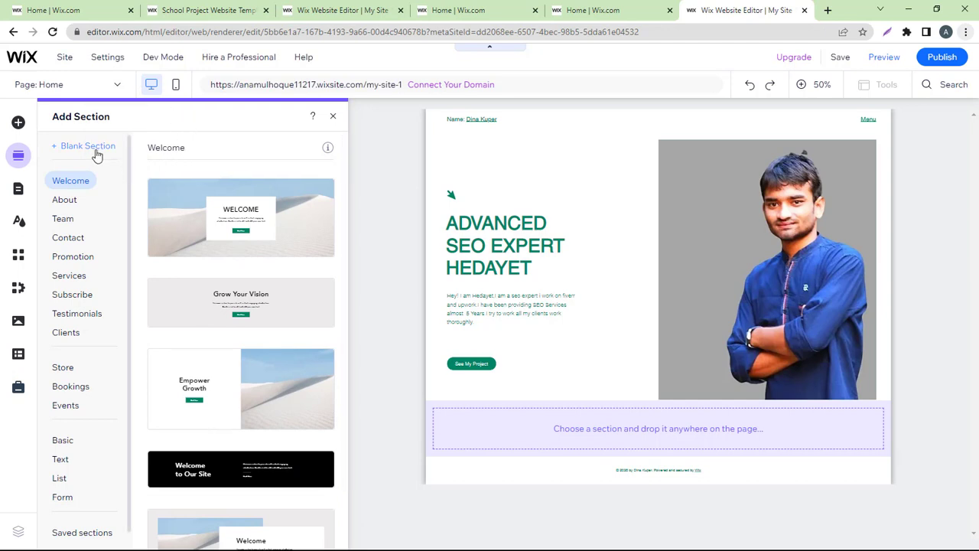
pyautogui.scroll(-1, 240, 433)
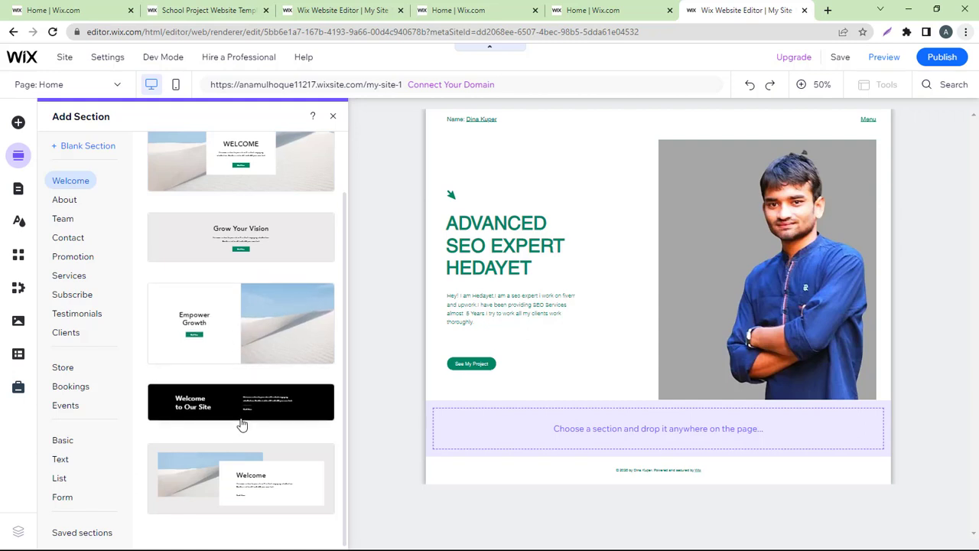
pyautogui.scroll(1, 240, 418)
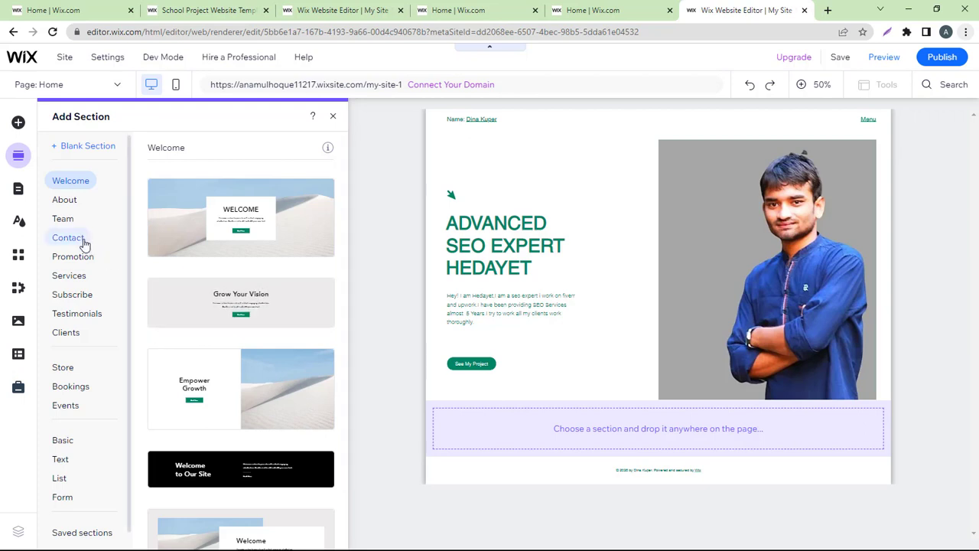
pyautogui.click(79, 277)
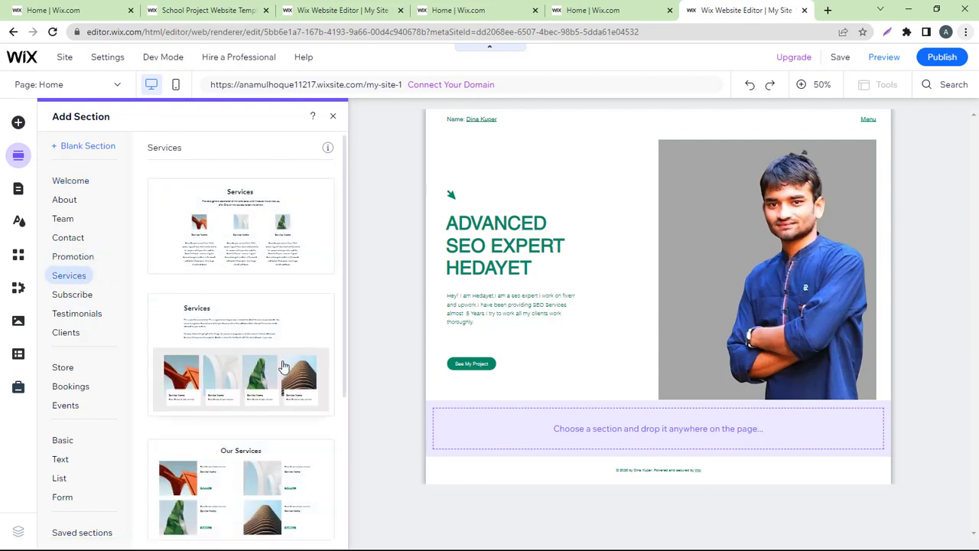
pyautogui.scroll(-2, 269, 417)
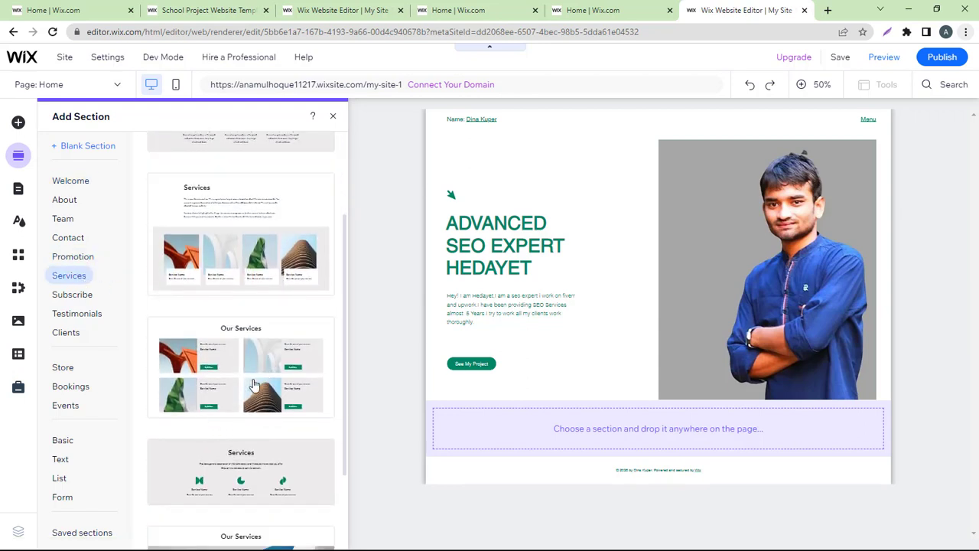
pyautogui.scroll(-2, 255, 384)
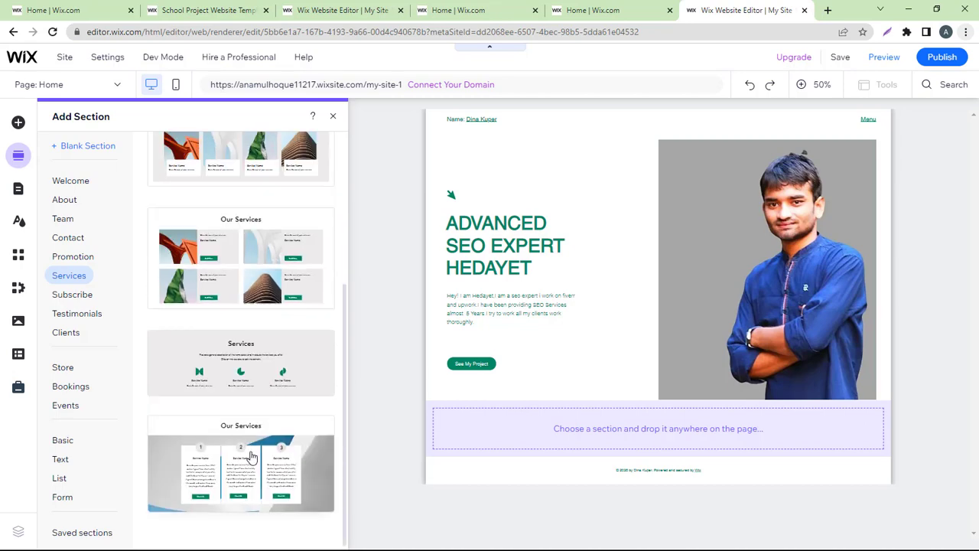
pyautogui.moveTo(222, 470); pyautogui.dragTo(226, 469)
pyautogui.click(222, 470)
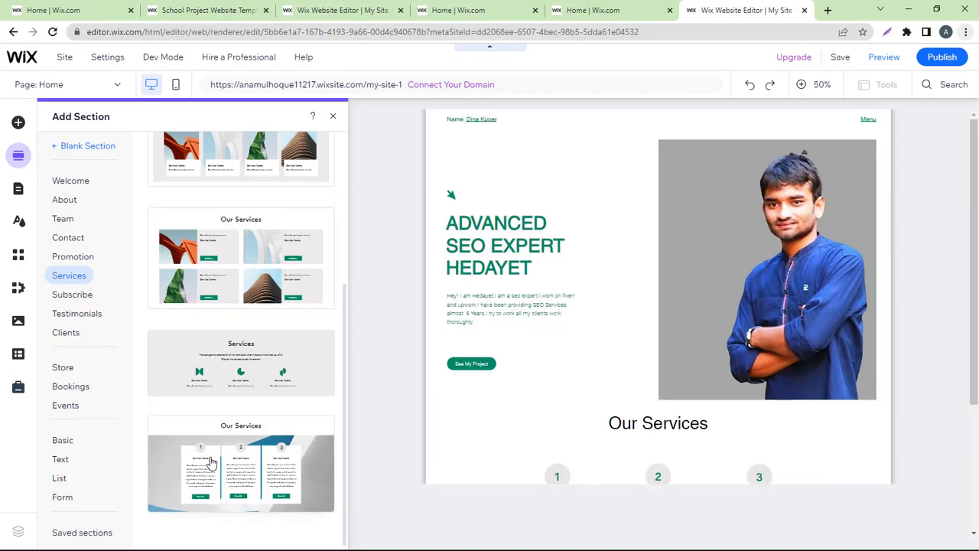
# - Replace the service name on card 1 of the Our Services section with "KEYWORD RESEARCH"
pyautogui.scroll(-5, 258, 445)
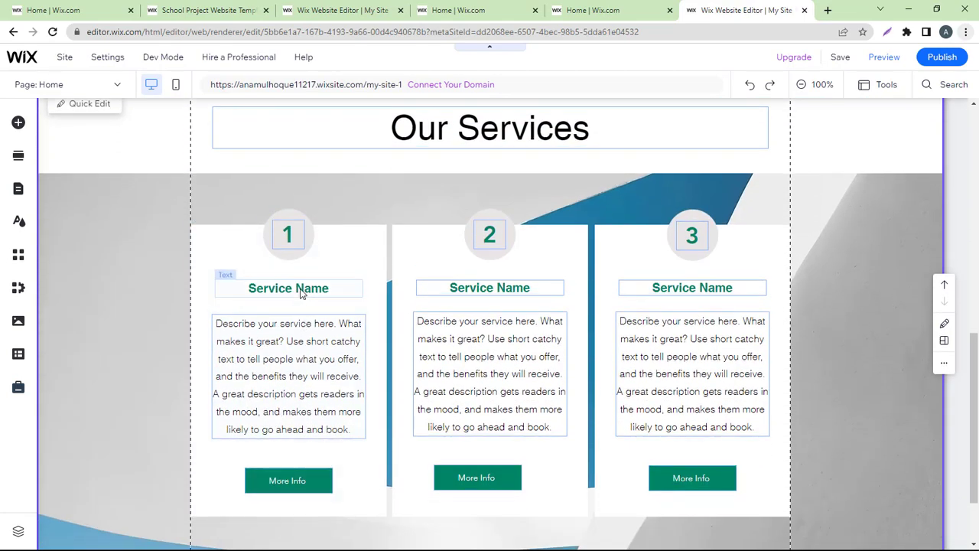
pyautogui.doubleClick(302, 293)
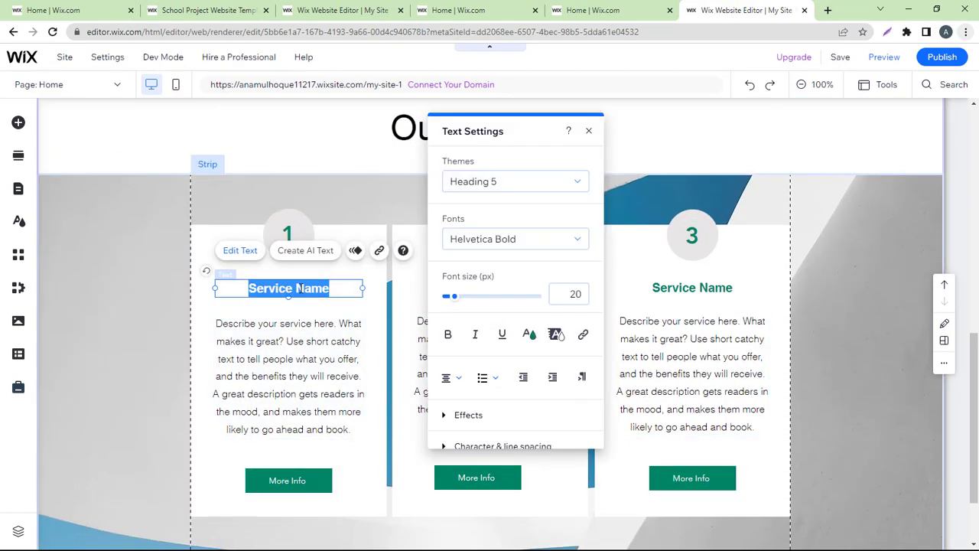
pyautogui.write('K')
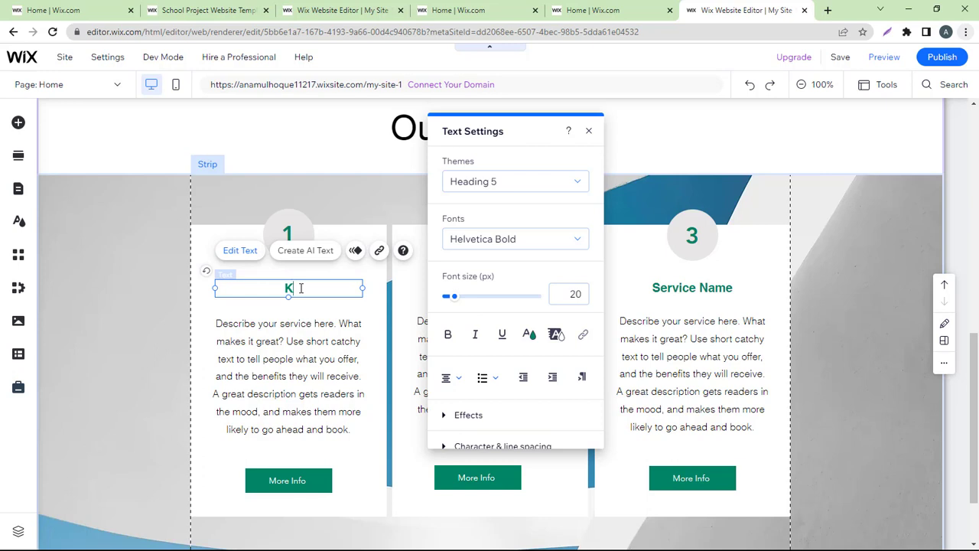
pyautogui.write('EYWORD ')
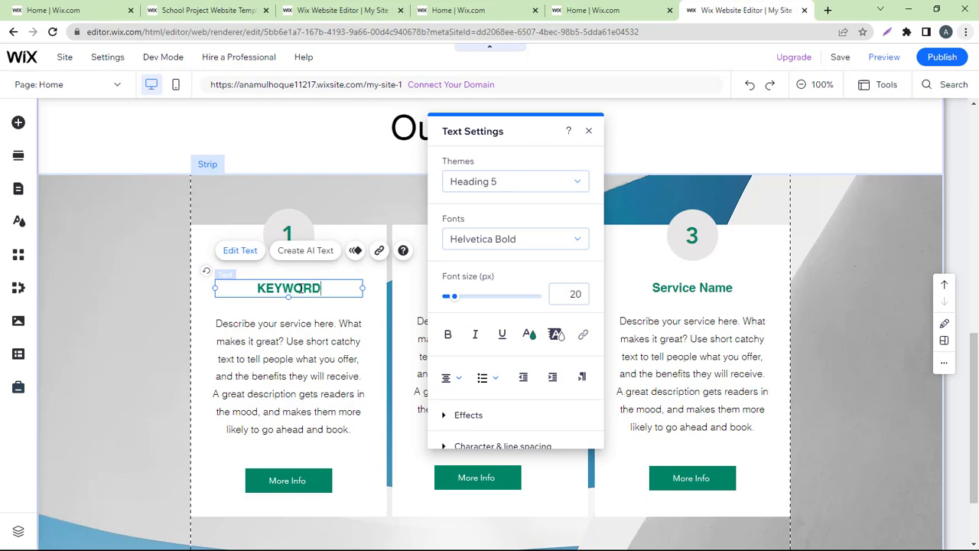
pyautogui.write('S')
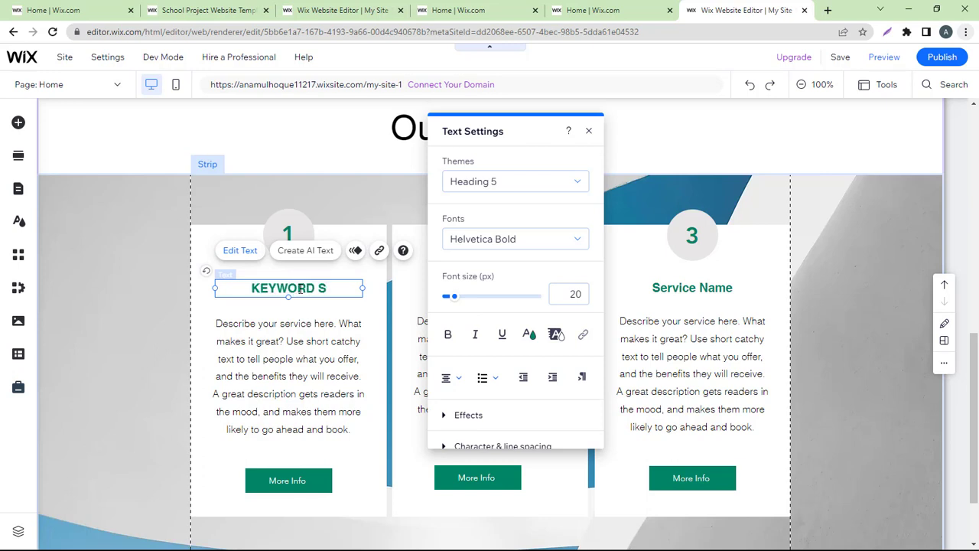
pyautogui.press('BackSpace')
pyautogui.write('RESEA')
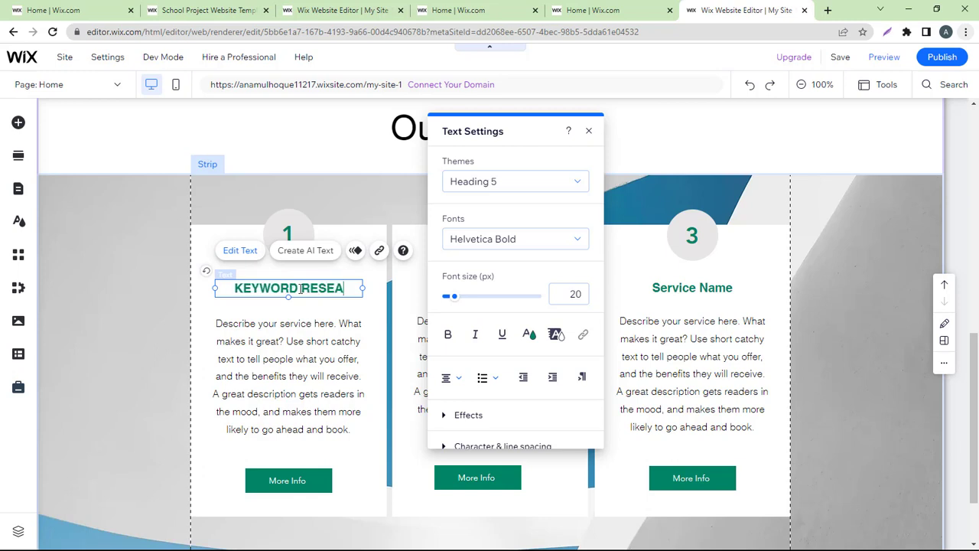
pyautogui.write('RCH')
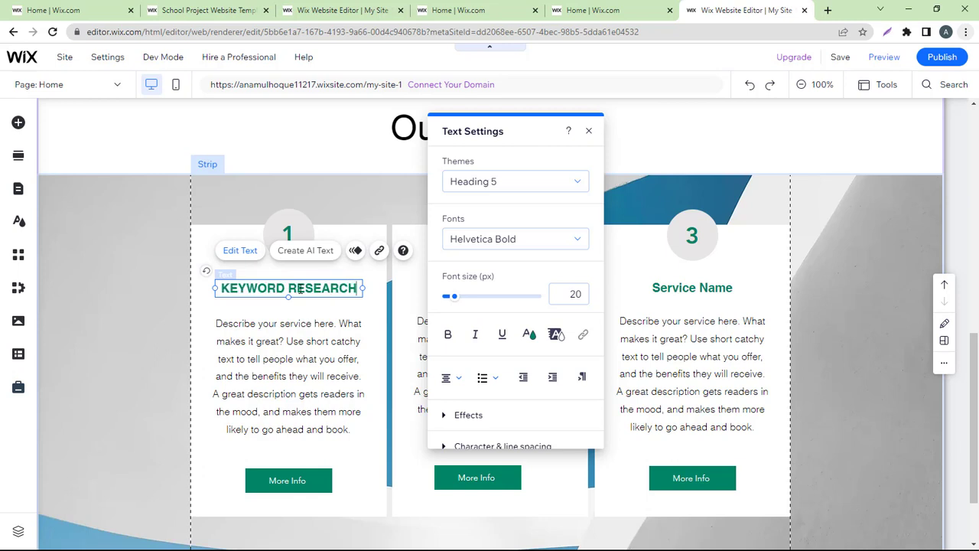
# - Replace the service name on card 2 of the Our Services section with "ON PAGE SEO"
pyautogui.click(375, 352)
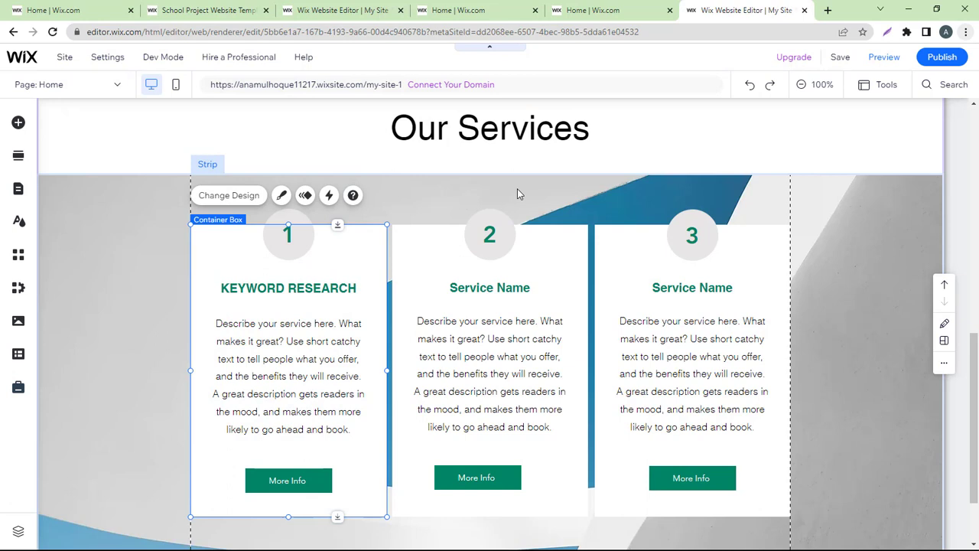
pyautogui.click(490, 288)
pyautogui.doubleClick(490, 287)
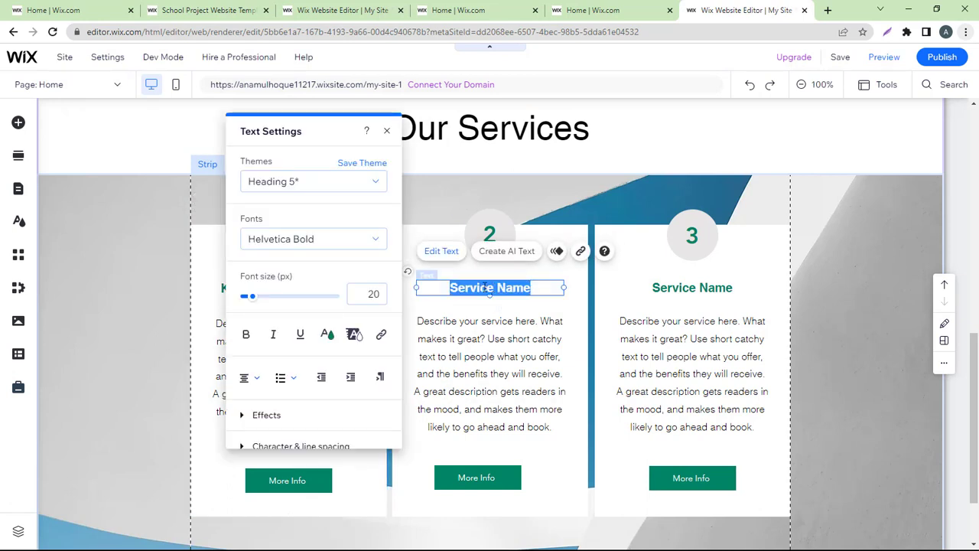
pyautogui.write('ON PAG')
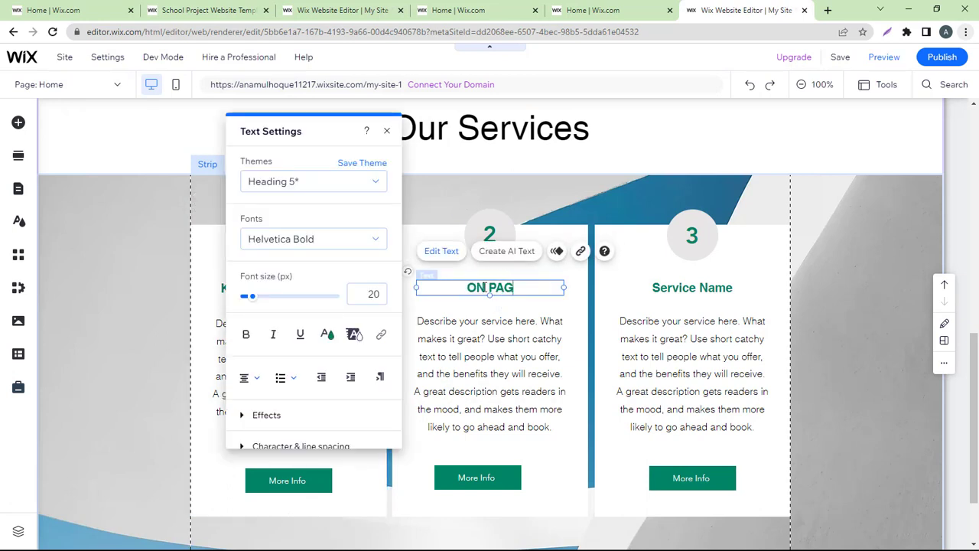
pyautogui.write('E SEO')
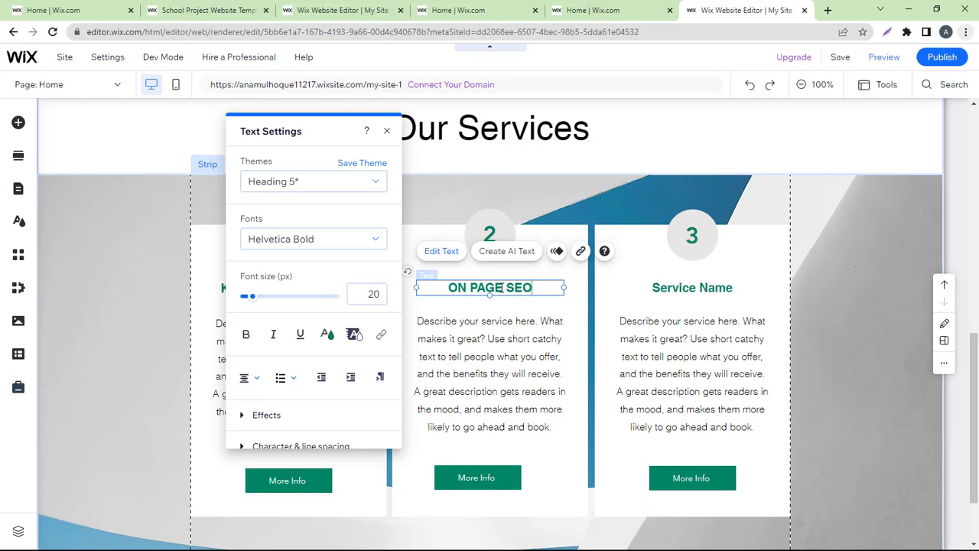
pyautogui.click(561, 323)
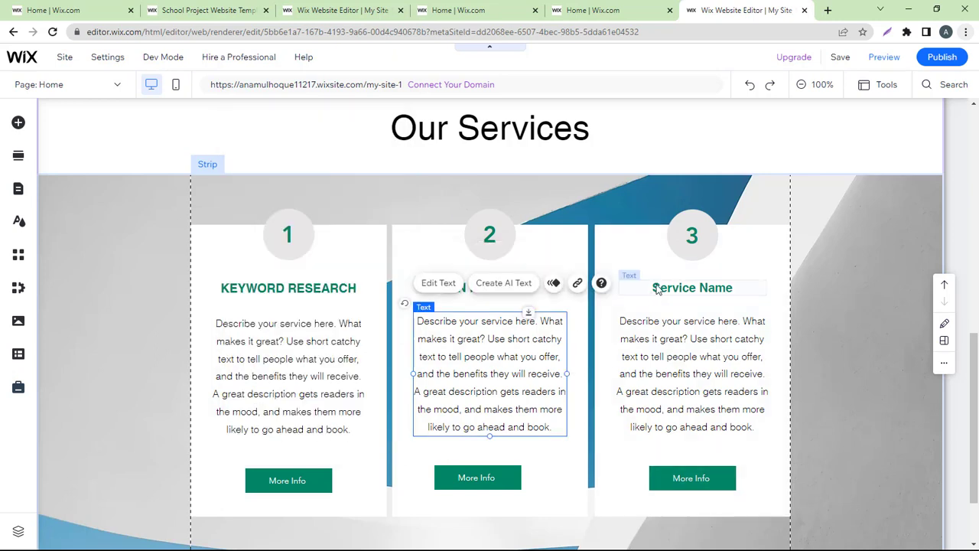
# - Replace the service name on card 3 of the Our Services section with "OFF PAGE SEO", keeping the browser window maximized
pyautogui.doubleClick(656, 288)
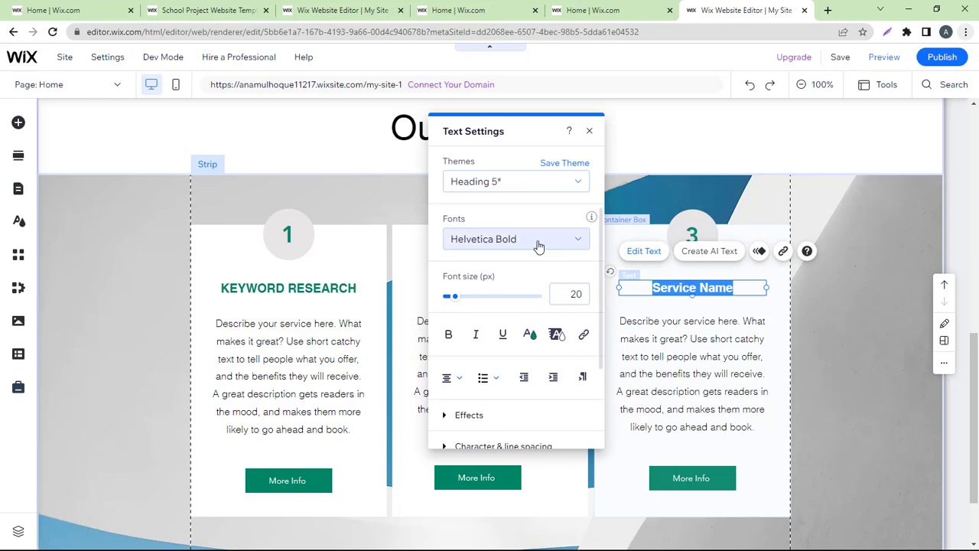
pyautogui.write('O')
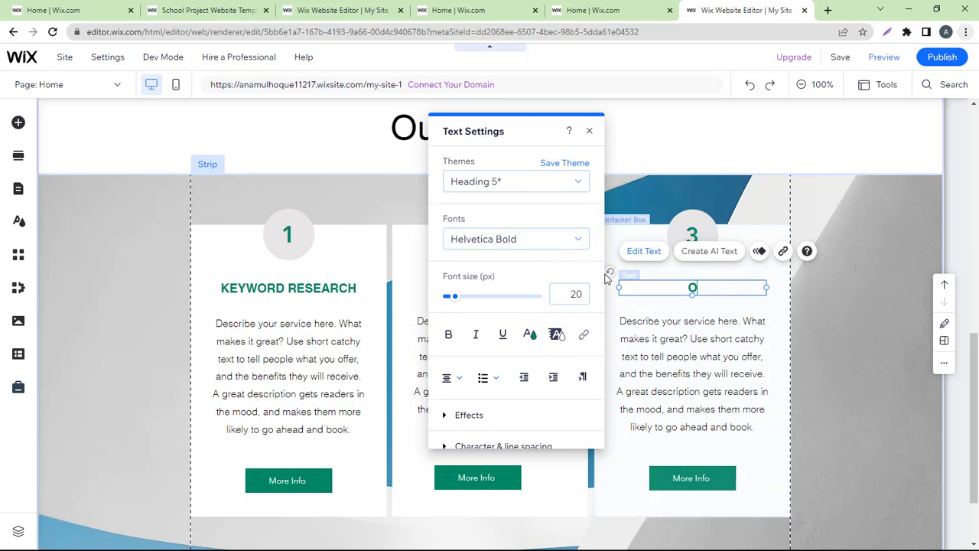
pyautogui.write('FF PAGE SEO')
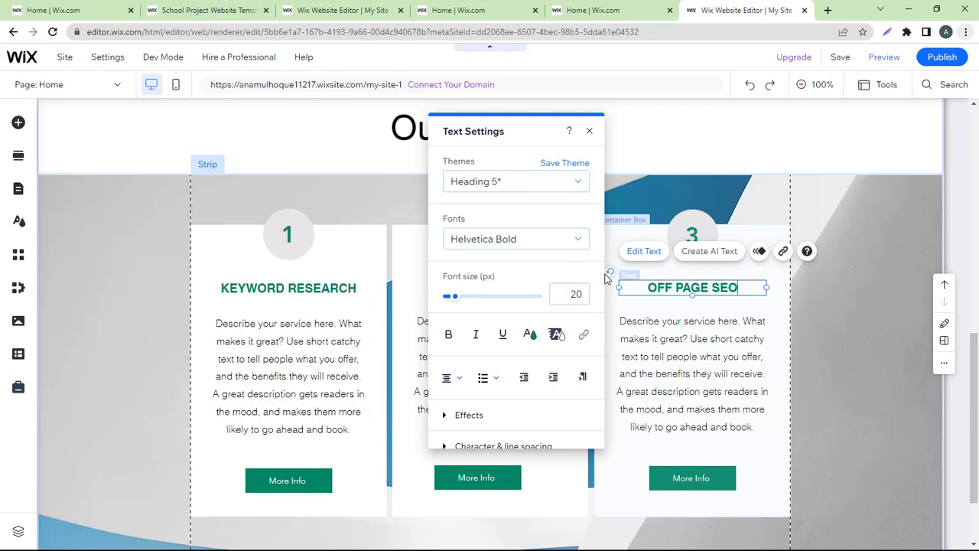
pyautogui.click(843, 331)
pyautogui.click(936, 9)
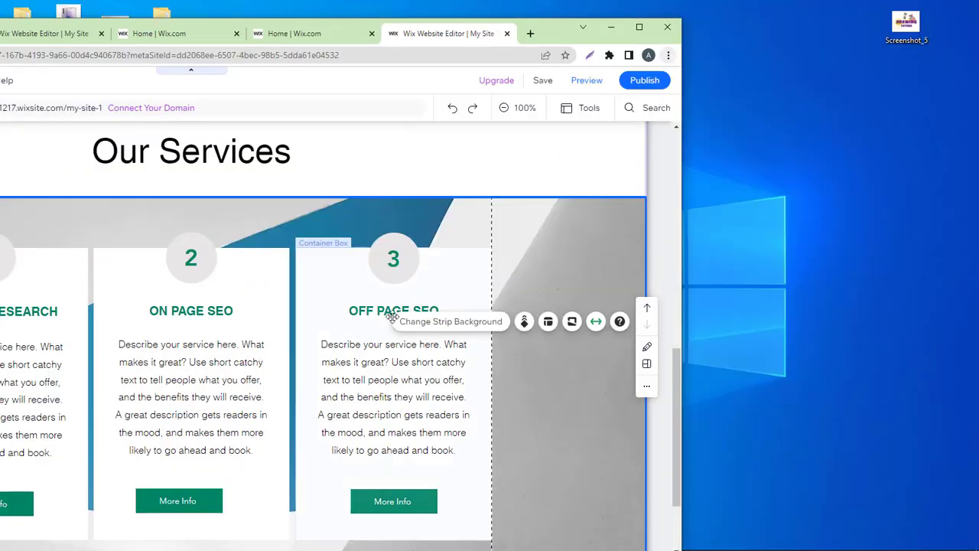
pyautogui.click(390, 314)
pyautogui.click(640, 27)
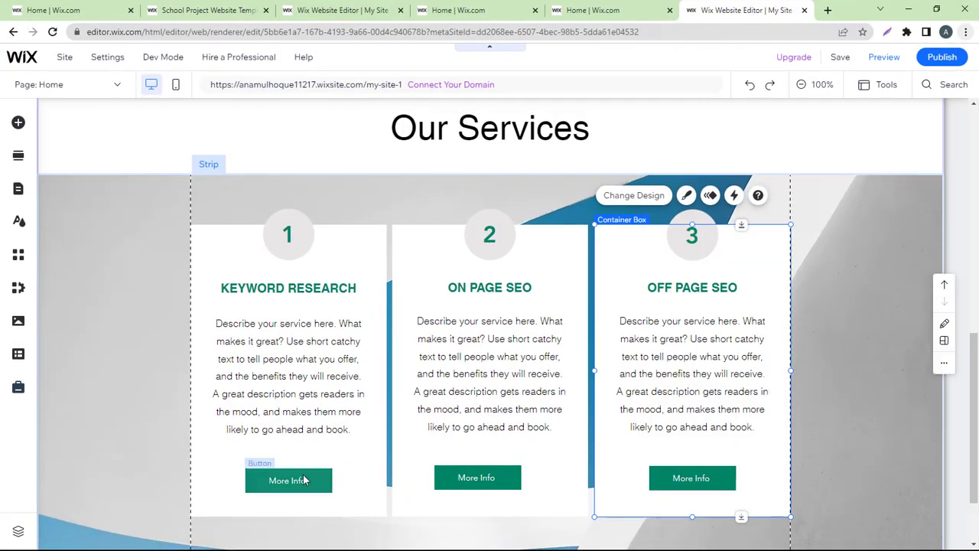
# - Replace the description on the KEYWORD RESEARCH card with "I can chose your best low copetive & High Demanding Keyword"
pyautogui.doubleClick(306, 394)
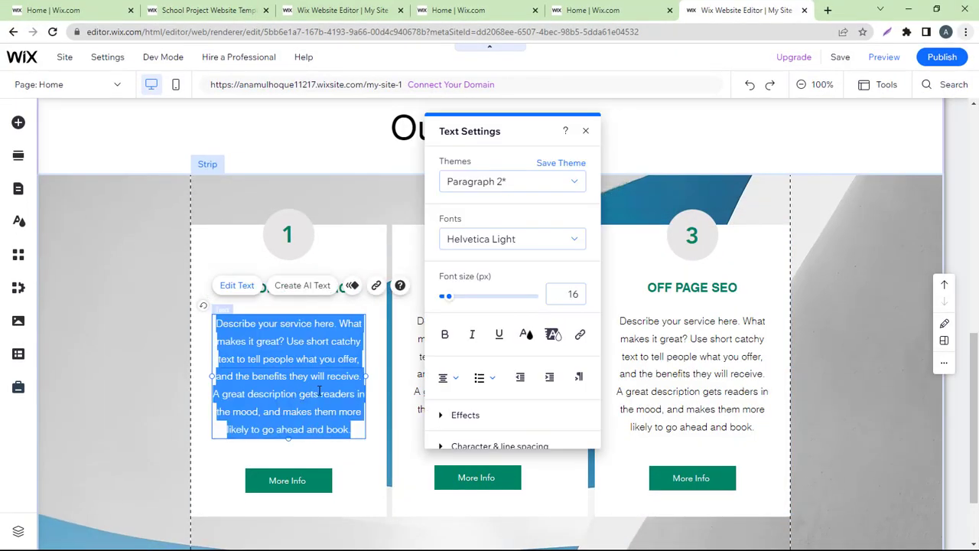
pyautogui.press('BackSpace')
pyautogui.write('I can ')
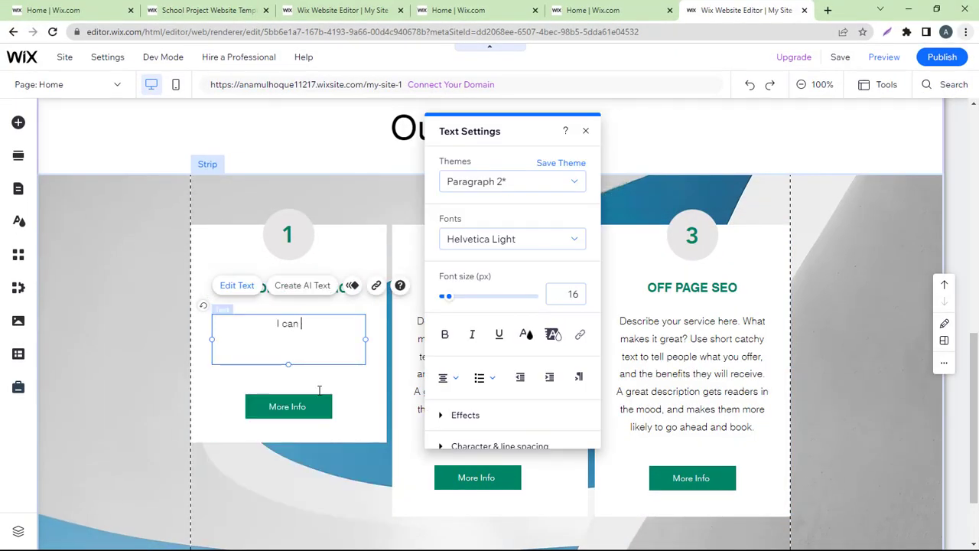
pyautogui.write('chose your best')
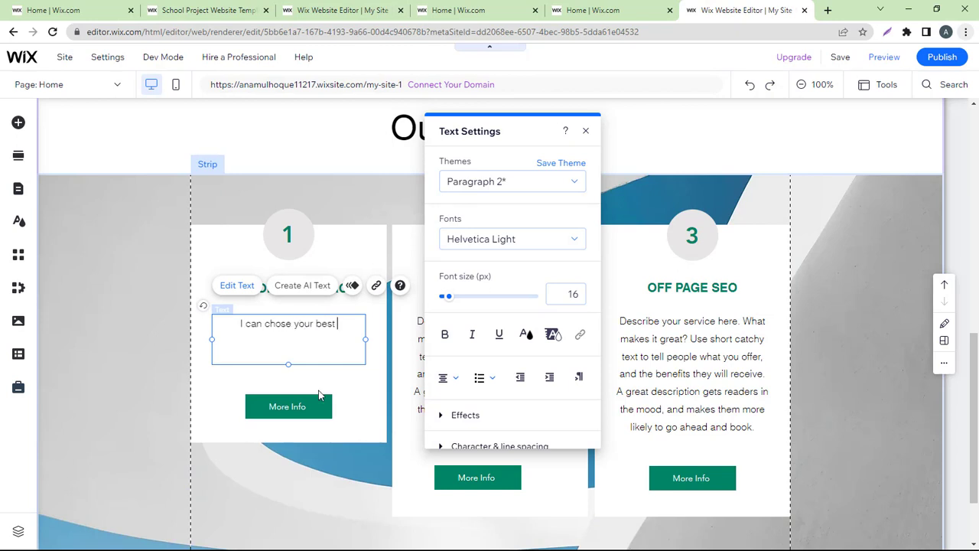
pyautogui.write(' low cop')
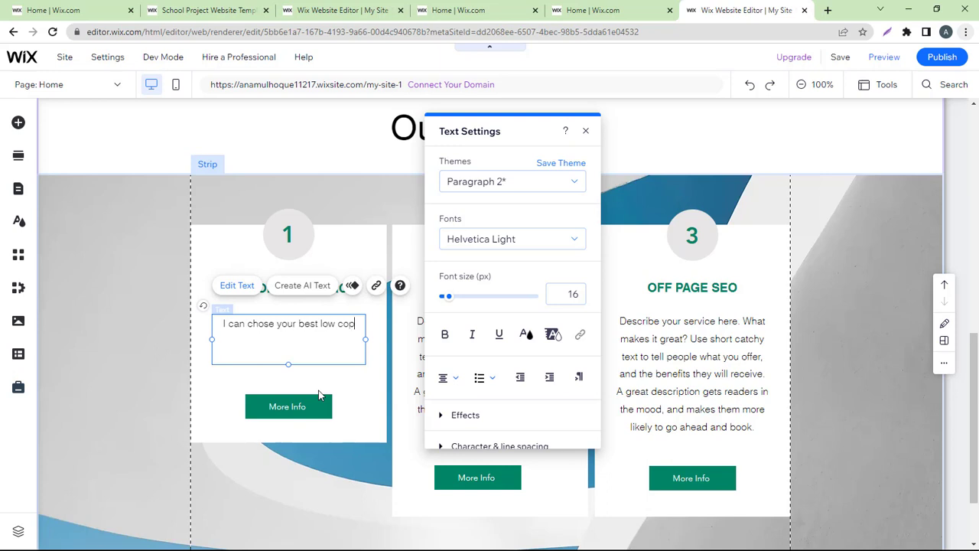
pyautogui.write('etiti')
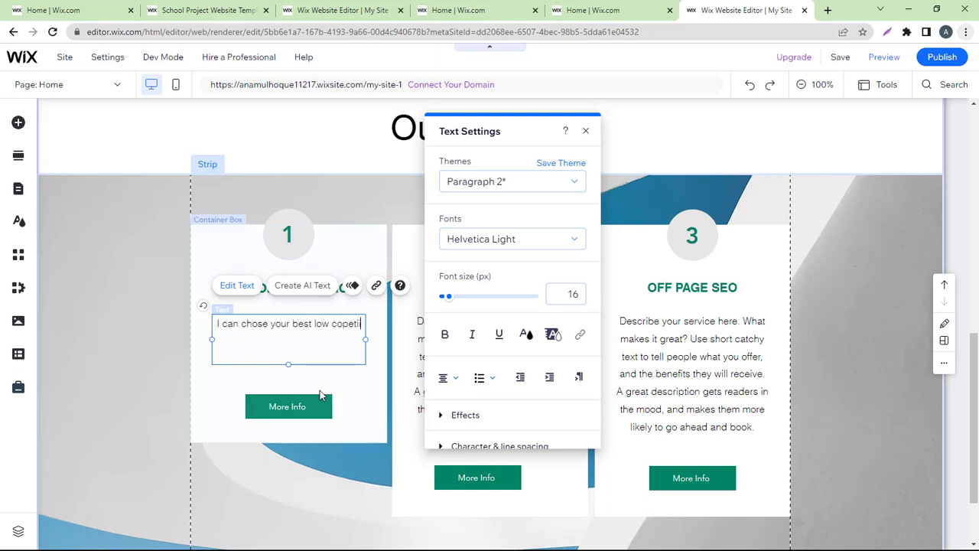
pyautogui.write('ve ')
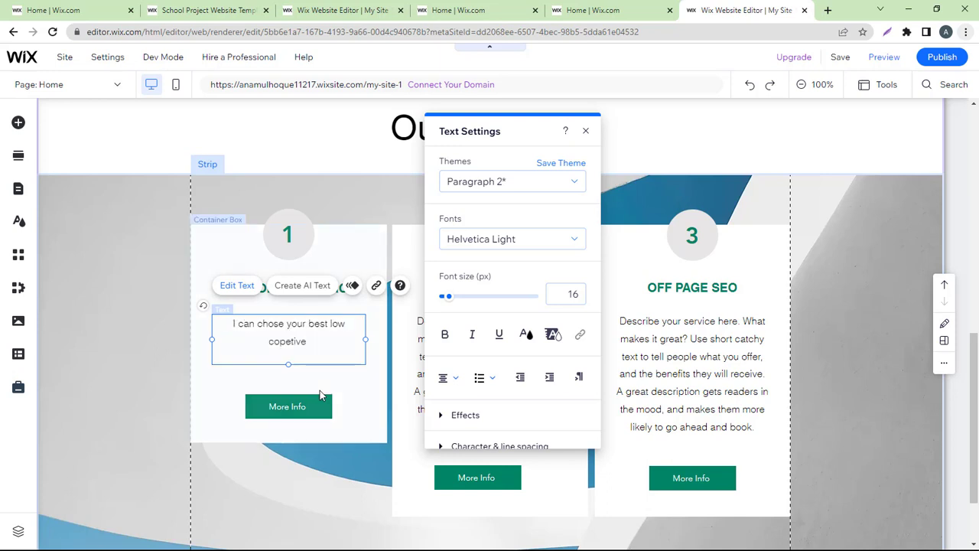
pyautogui.write('& Hig')
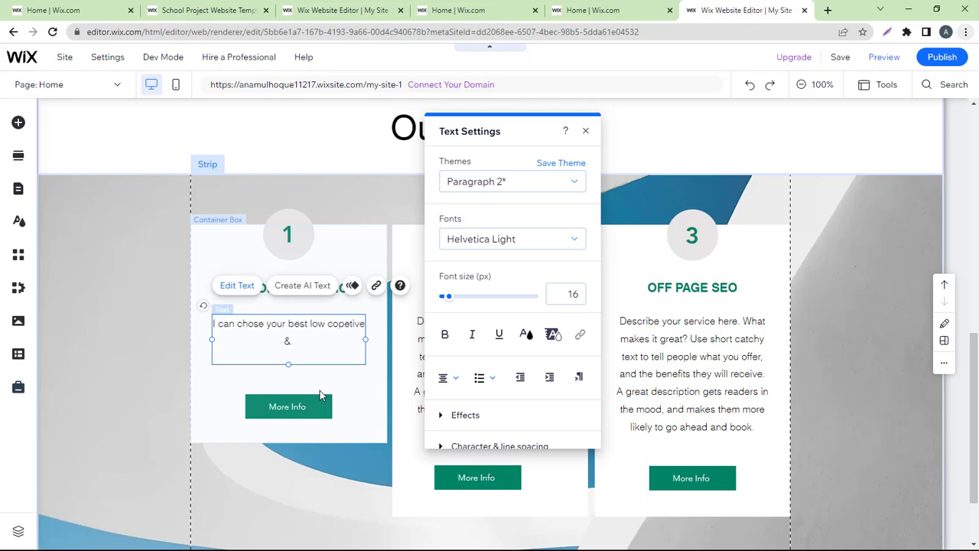
pyautogui.write('h Demanding K')
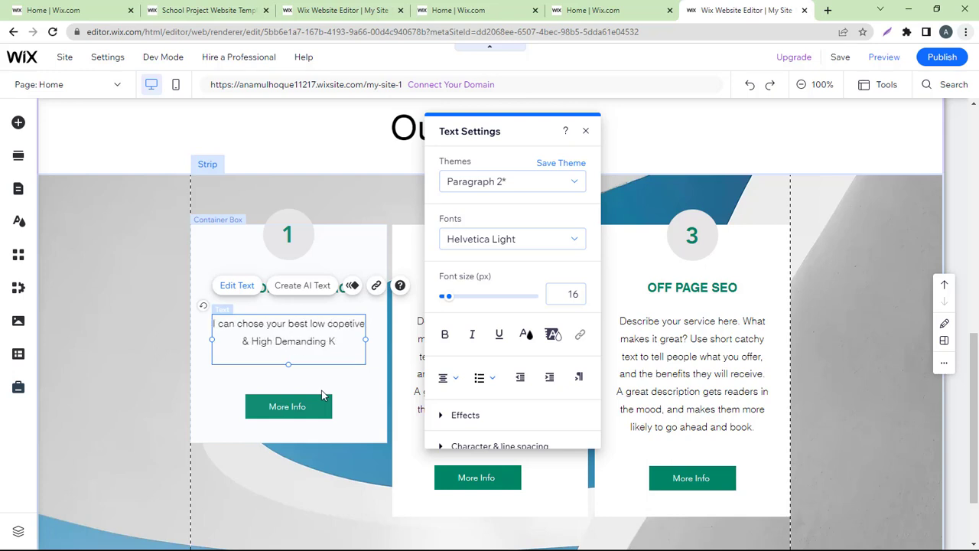
pyautogui.write('eyword')
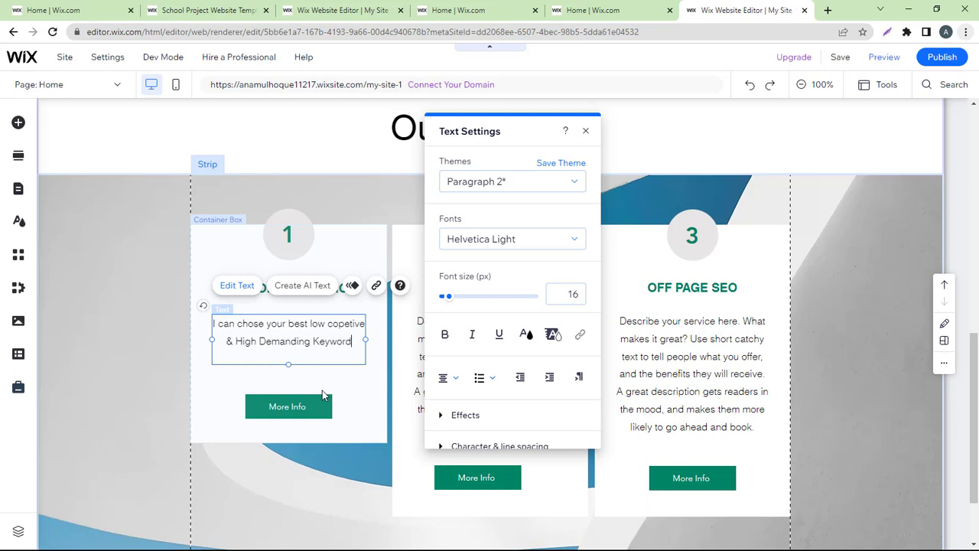
pyautogui.click(365, 400)
# - Replace the description on the ON PAGE SEO card with "I will do Technical complete on page seo for google guranteed rank."
pyautogui.click(498, 367)
pyautogui.doubleClick(498, 368)
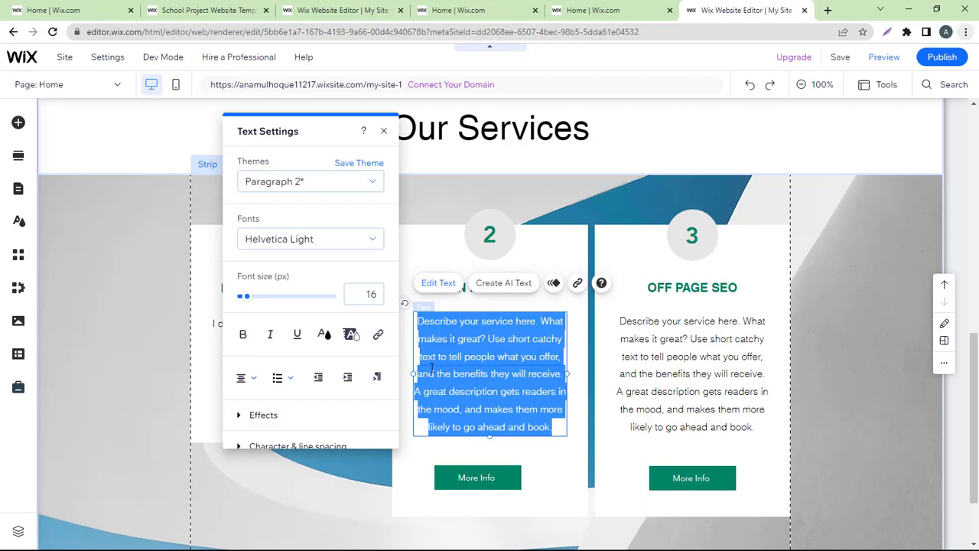
pyautogui.press('BackSpace')
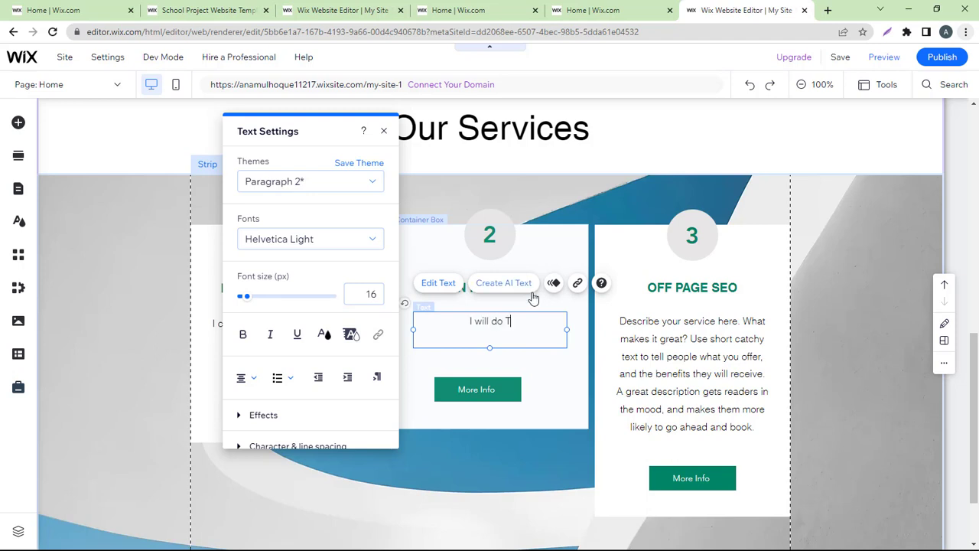
pyautogui.write('echnical se')
pyautogui.press('BackSpace')
pyautogui.press('BackSpace')
pyautogui.write('complete')
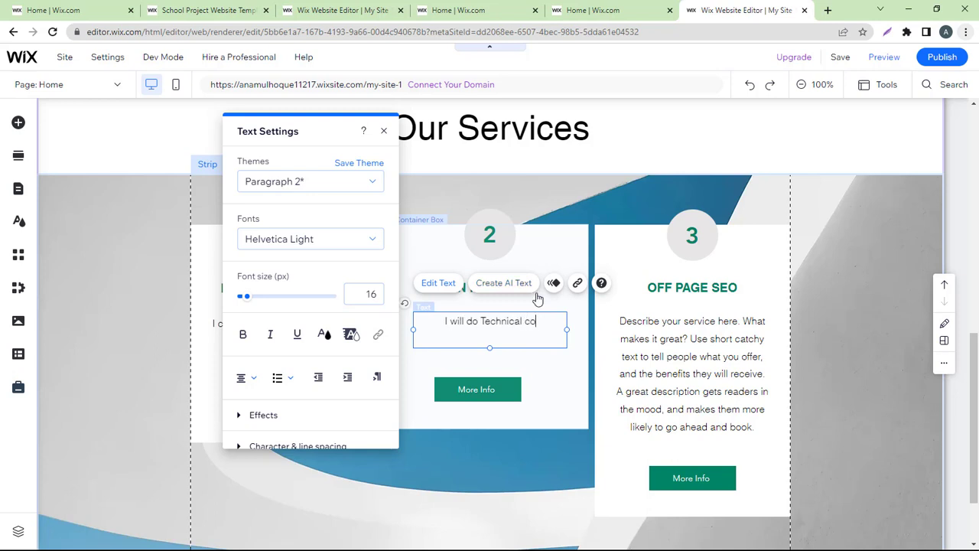
pyautogui.write('on page seo fo')
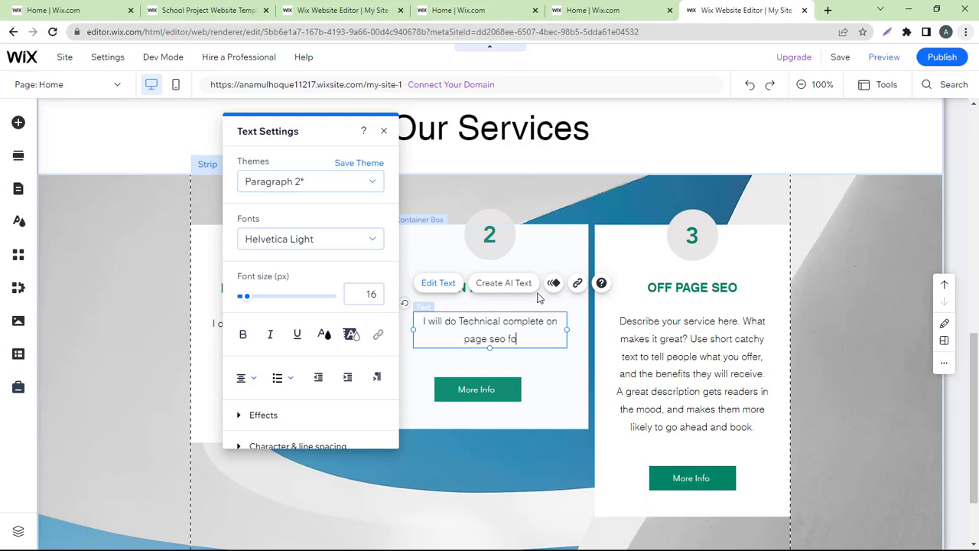
pyautogui.write('r google ')
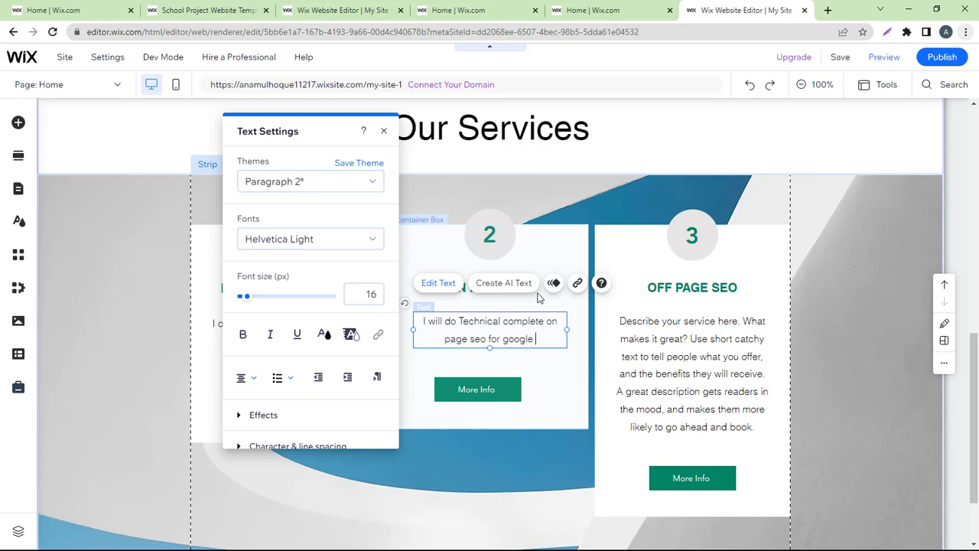
pyautogui.write('gurantee')
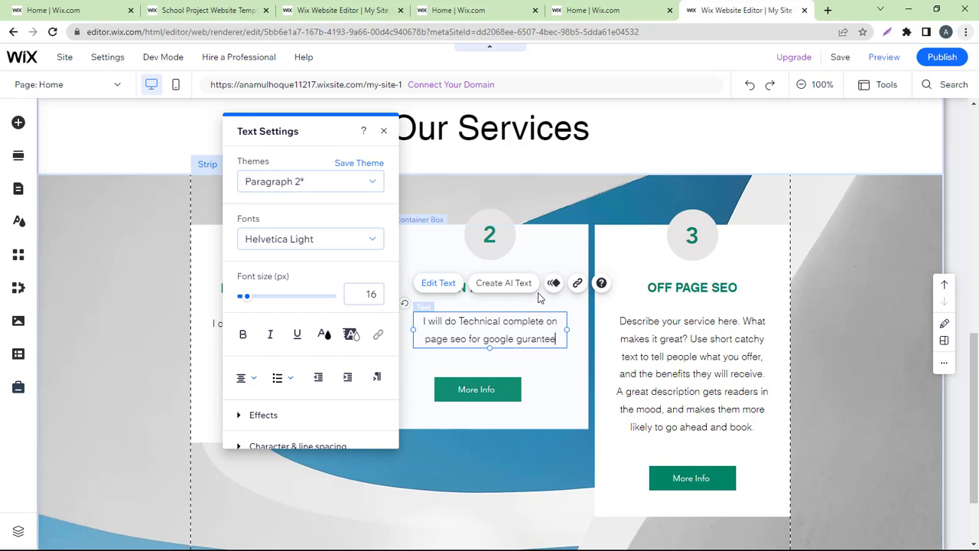
pyautogui.write('d rank')
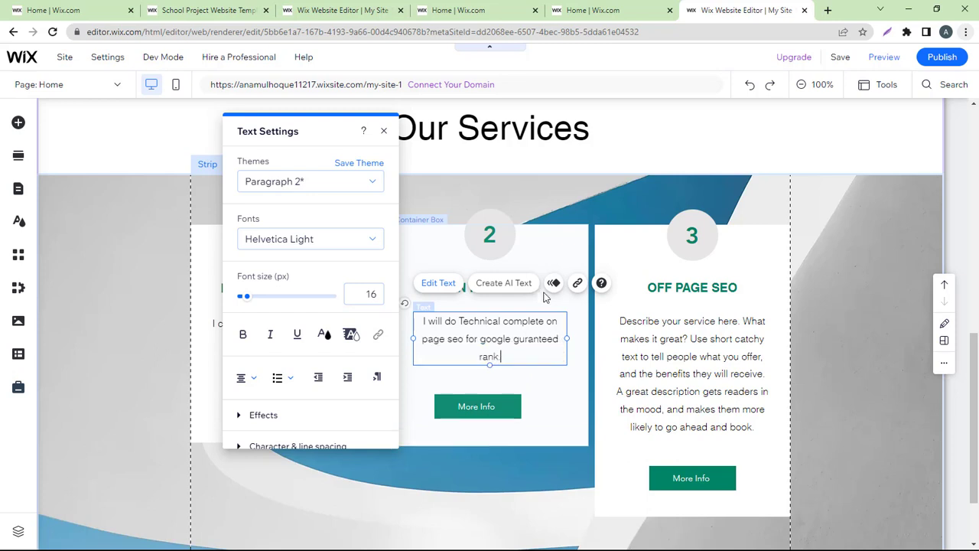
# - Replace the description on the OFF PAGE SEO card with "I will provide you High quality Backlinks."
pyautogui.doubleClick(647, 378)
pyautogui.press('BackSpace')
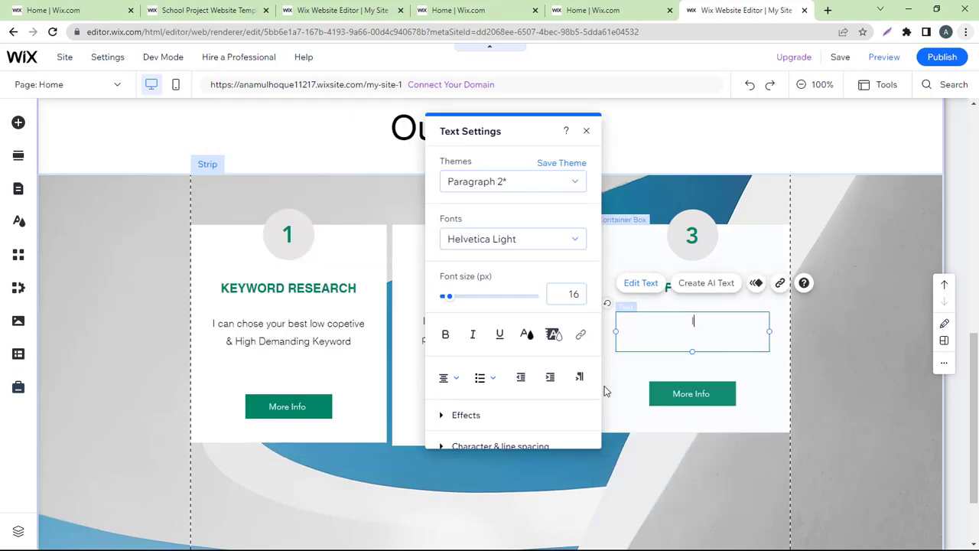
pyautogui.write('I will provide you High qualit')
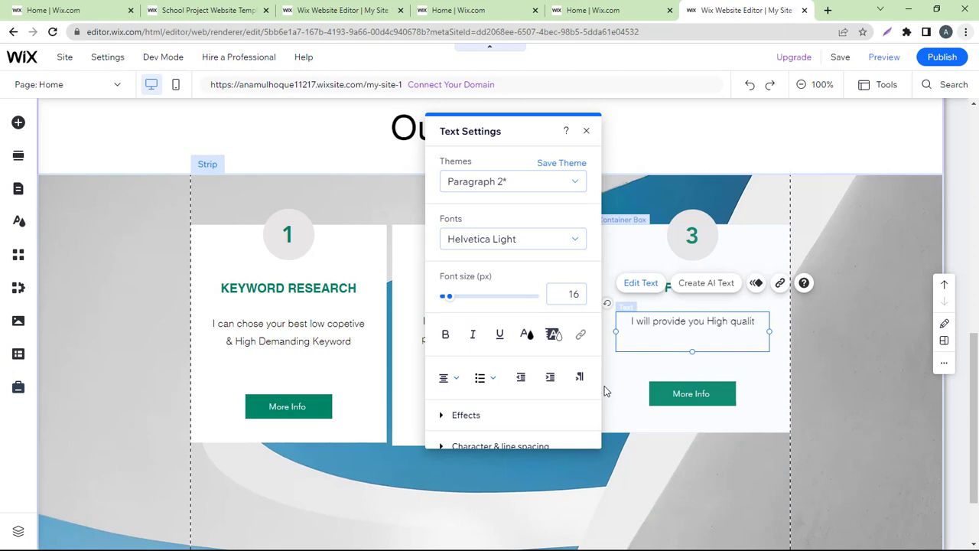
pyautogui.write('y Backlinks.')
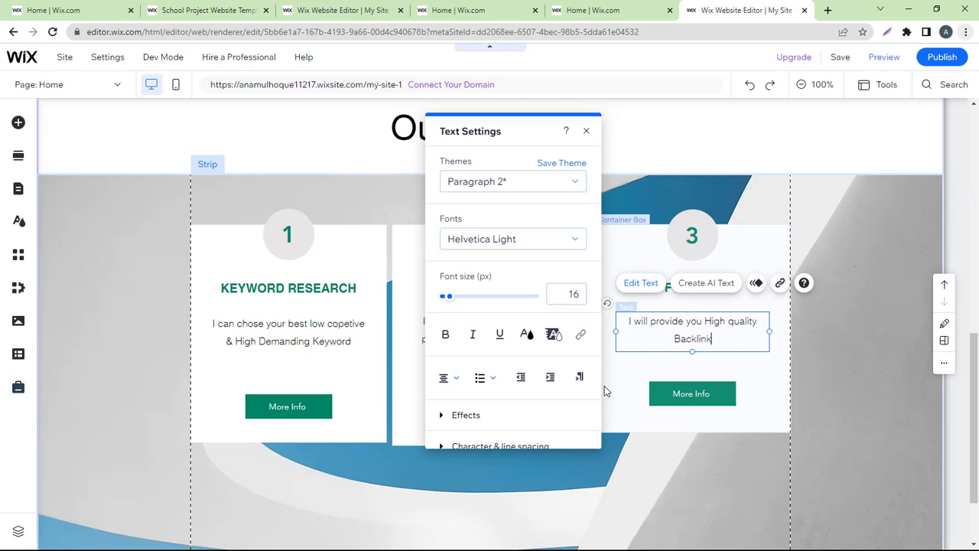
pyautogui.click(620, 427)
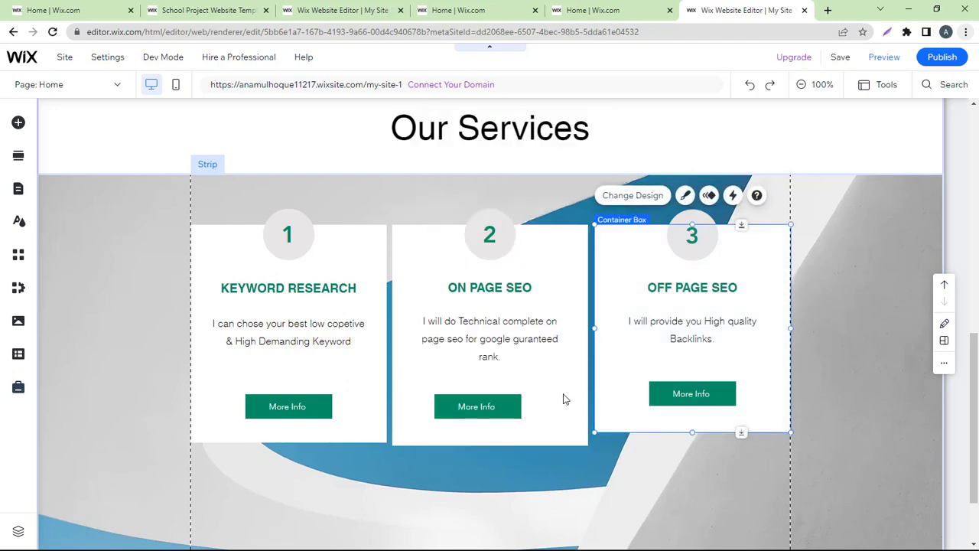
# - End the KEYWORD RESEARCH card's description with a period and apply the Paragraph 1 text theme to it
pyautogui.doubleClick(352, 346)
pyautogui.click(356, 343)
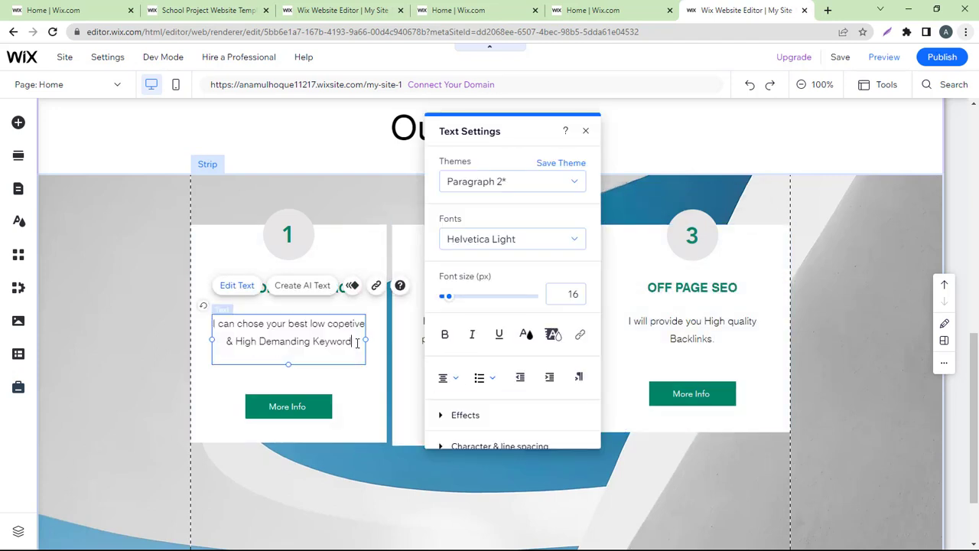
pyautogui.write('.')
pyautogui.click(497, 185)
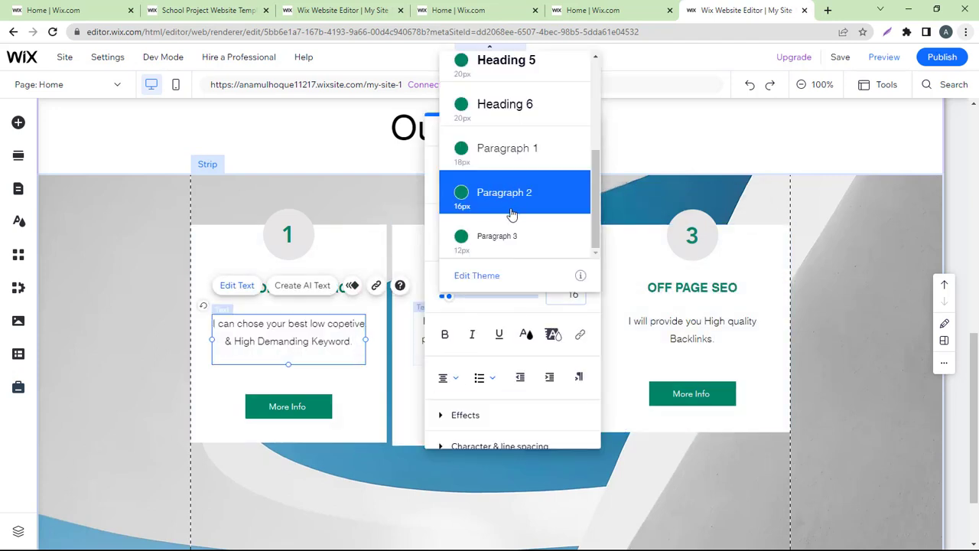
pyautogui.click(505, 240)
pyautogui.click(497, 180)
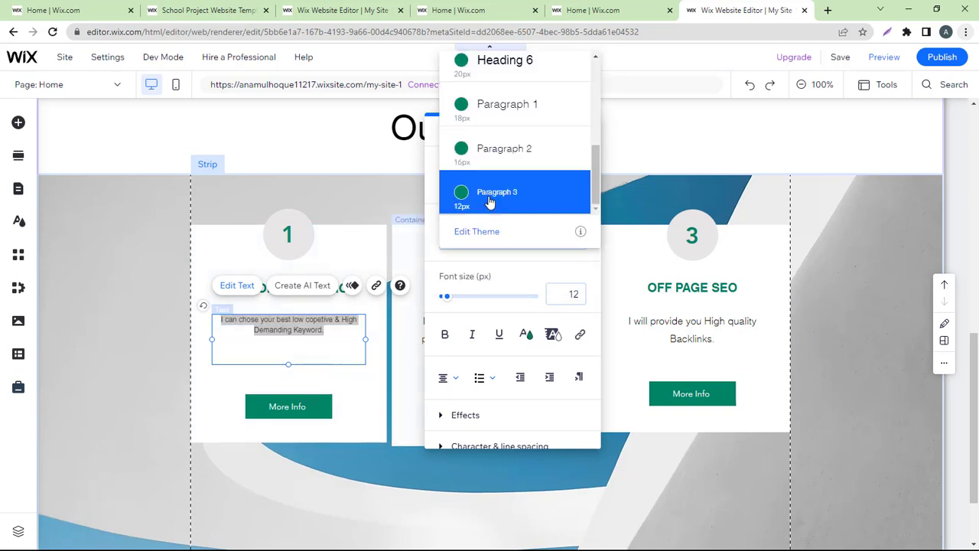
pyautogui.click(511, 119)
pyautogui.press('Escape')
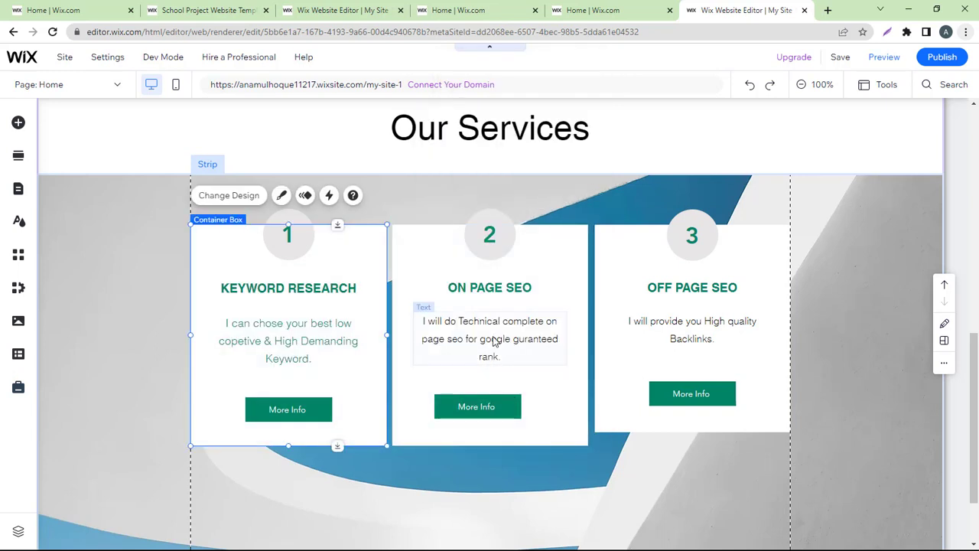
# - Apply the Paragraph 1 text theme to the descriptions on the ON PAGE SEO and OFF PAGE SEO cards
pyautogui.click(495, 333)
pyautogui.doubleClick(495, 333)
pyautogui.click(321, 184)
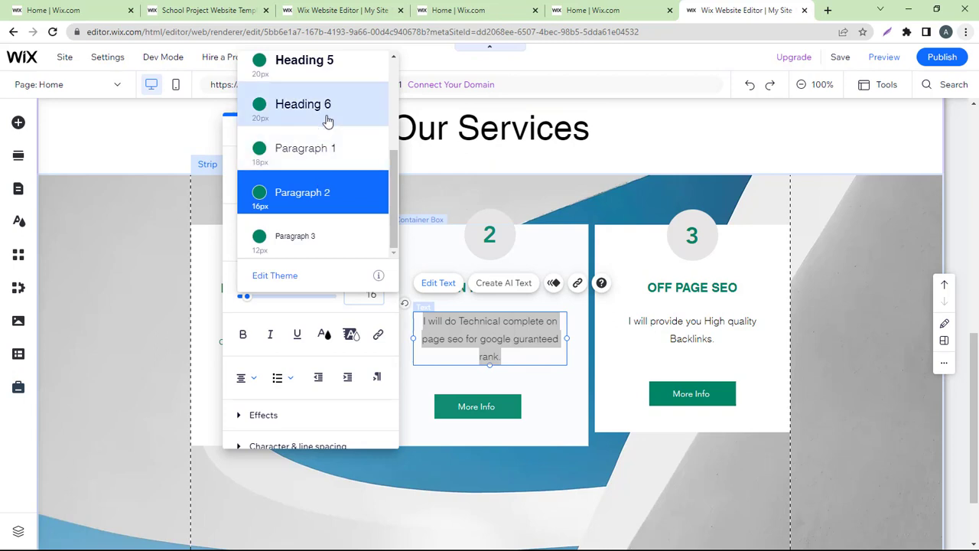
pyautogui.click(321, 149)
pyautogui.press('Escape')
pyautogui.doubleClick(657, 325)
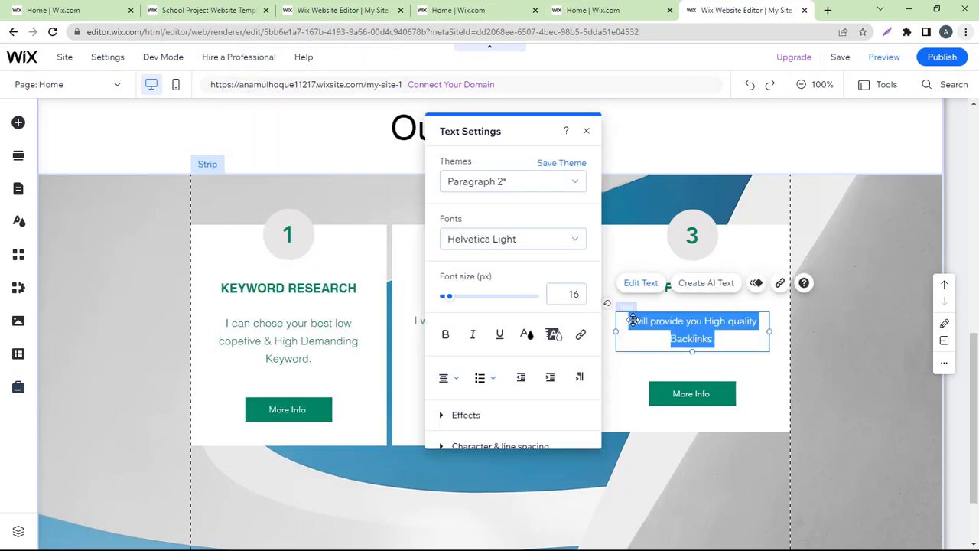
pyautogui.click(523, 188)
pyautogui.click(503, 148)
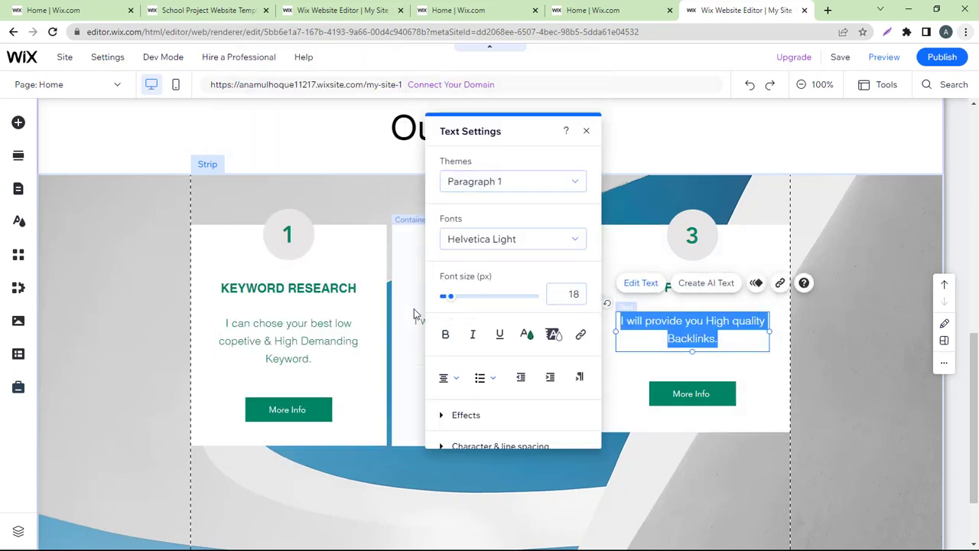
# - Check the KEYWORD RESEARCH heading's text settings and review the page from the service cards up to the intro
pyautogui.click(319, 307)
pyautogui.click(337, 249)
pyautogui.doubleClick(269, 288)
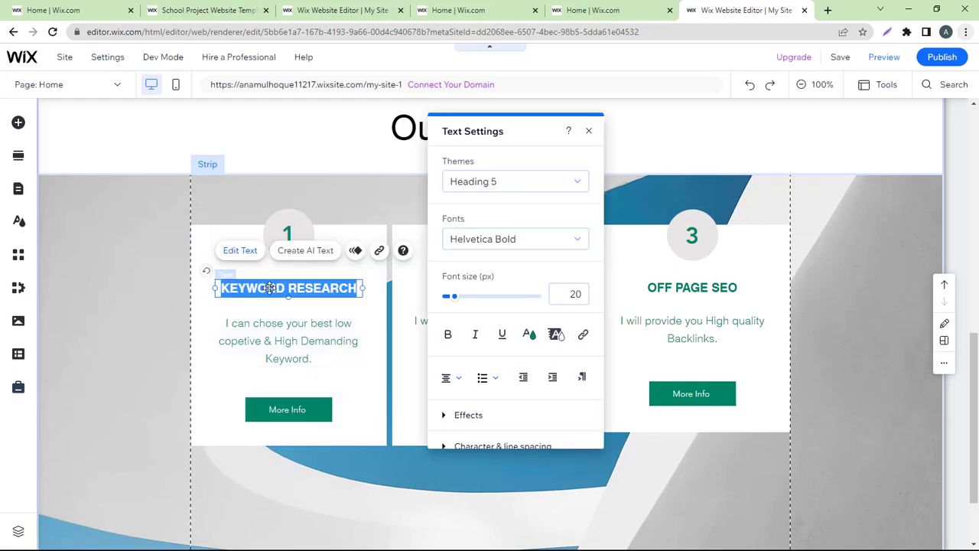
pyautogui.click(415, 420)
pyautogui.scroll(-1, 415, 420)
pyautogui.scroll(5, 419, 413)
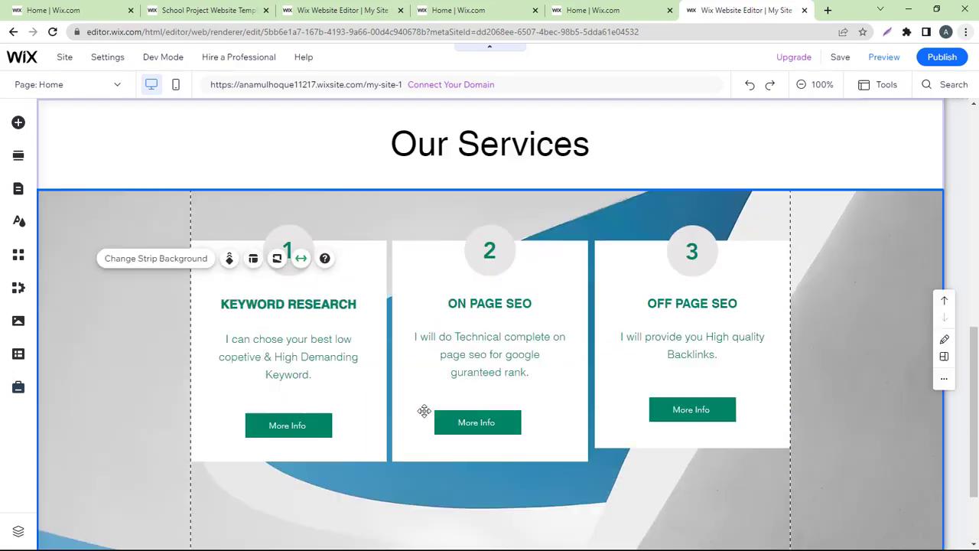
pyautogui.scroll(-1, 374, 434)
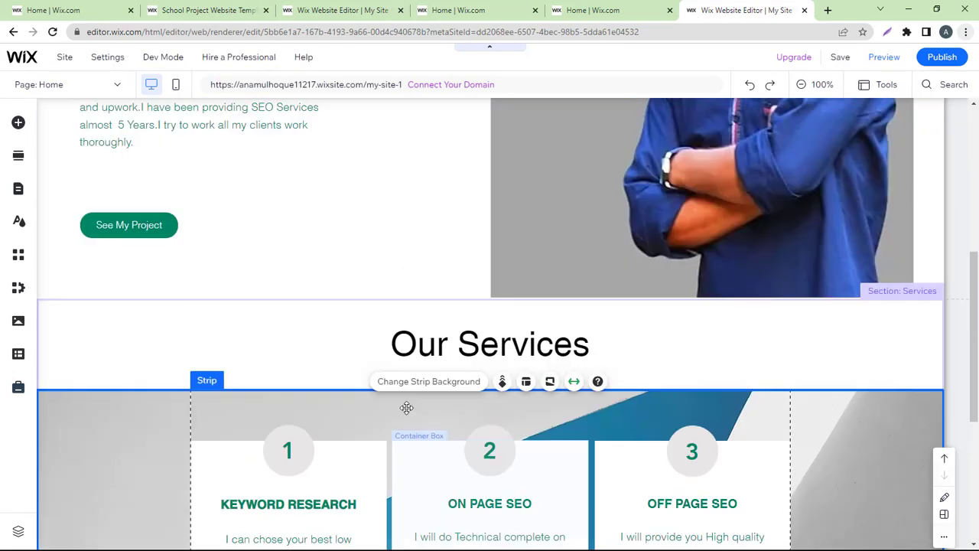
pyautogui.scroll(5, 395, 410)
pyautogui.scroll(-3, 395, 409)
pyautogui.scroll(5, 395, 363)
# - Open the site's dashboard from the editor and locate its Marketing & SEO section
pyautogui.click(66, 61)
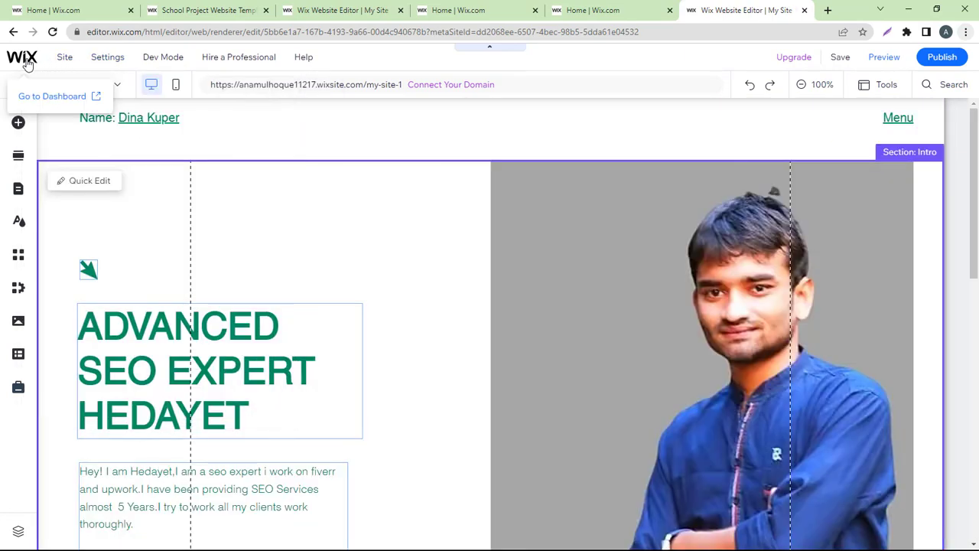
pyautogui.moveTo(23, 56)
pyautogui.click(54, 97)
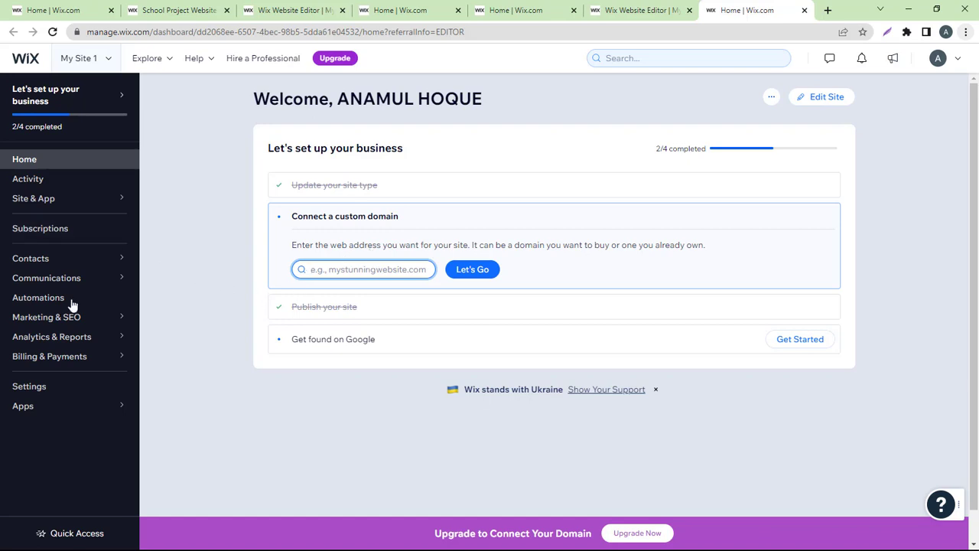
pyautogui.moveTo(69, 317)
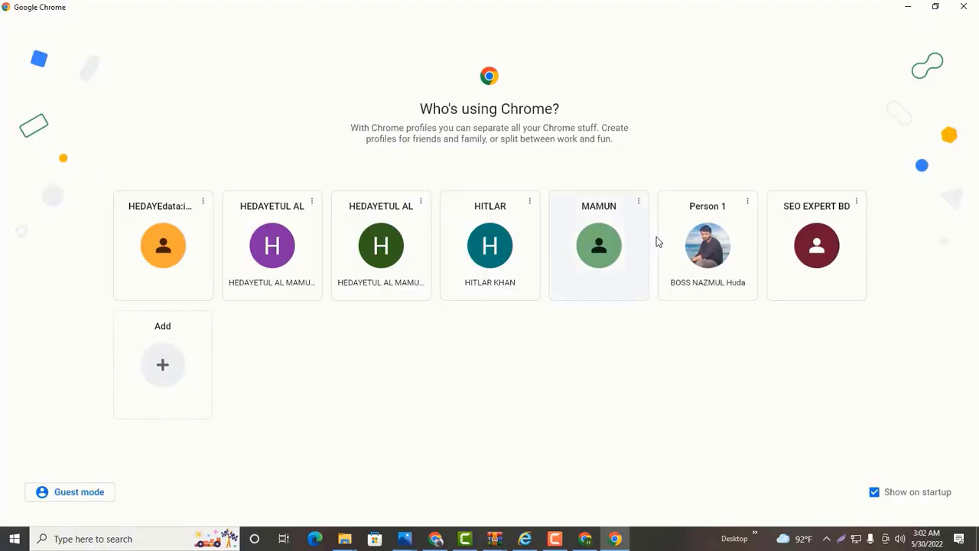
pyautogui.click(707, 248)
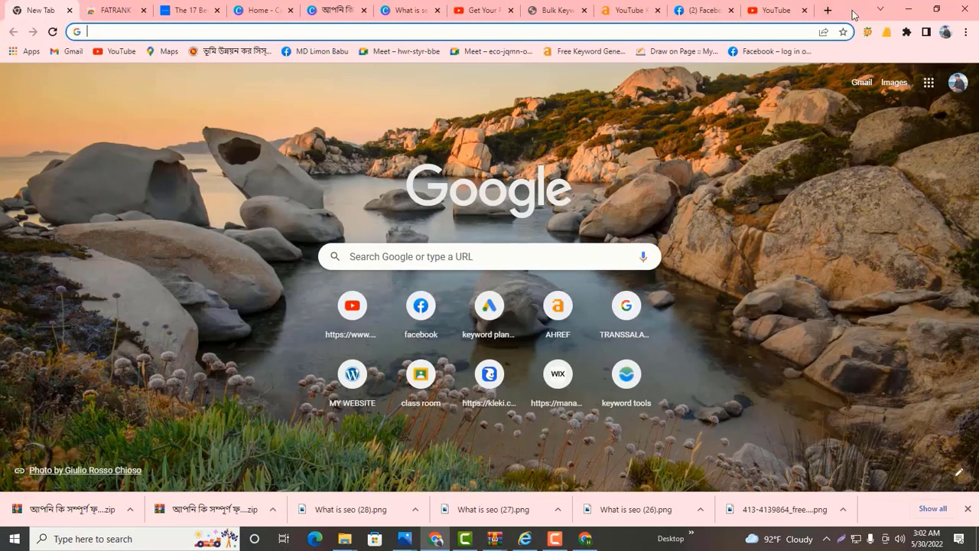
pyautogui.click(470, 248)
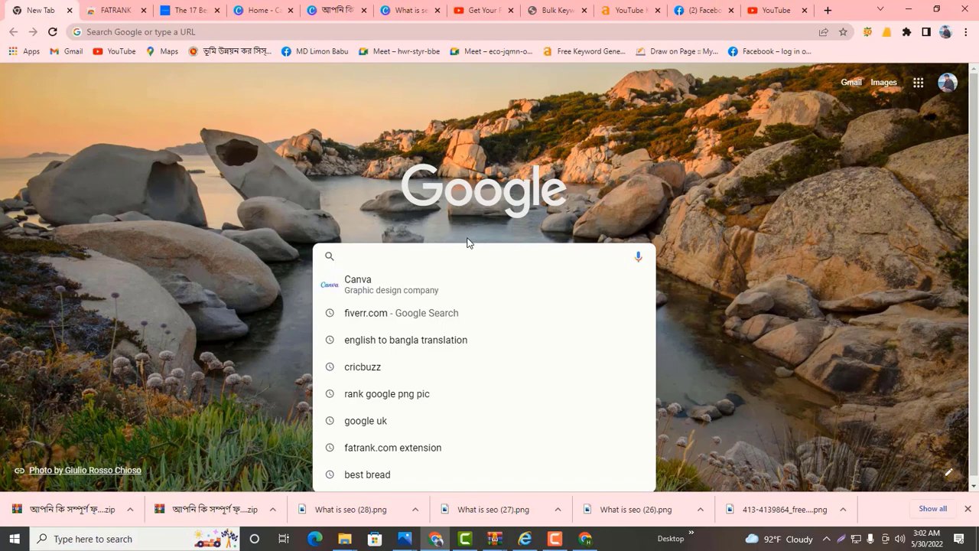
pyautogui.write('www.w')
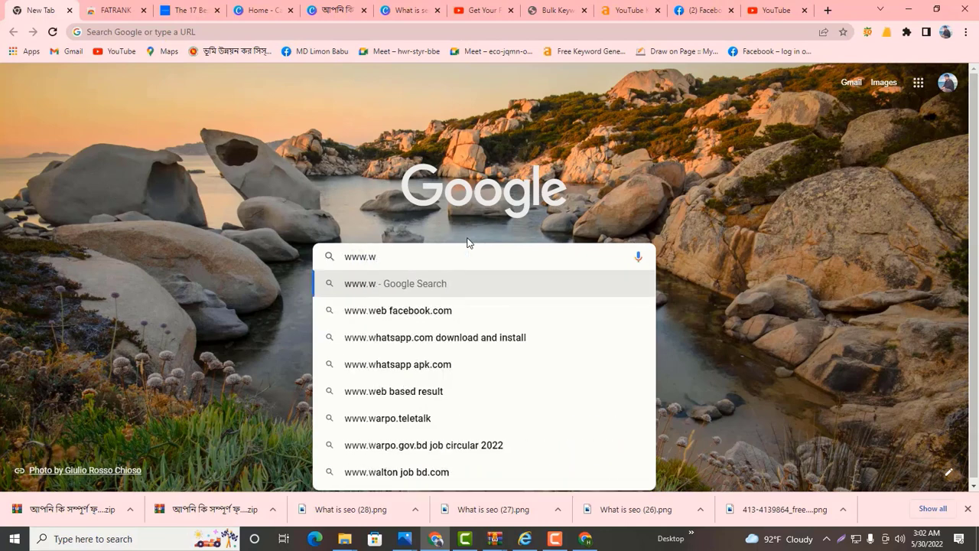
pyautogui.write('ix.c')
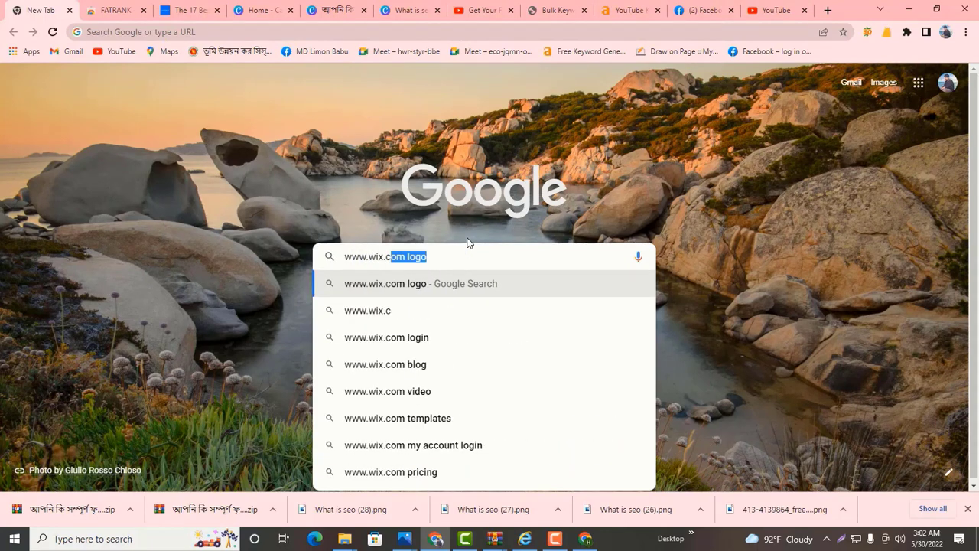
pyautogui.write('om')
pyautogui.press('Return')
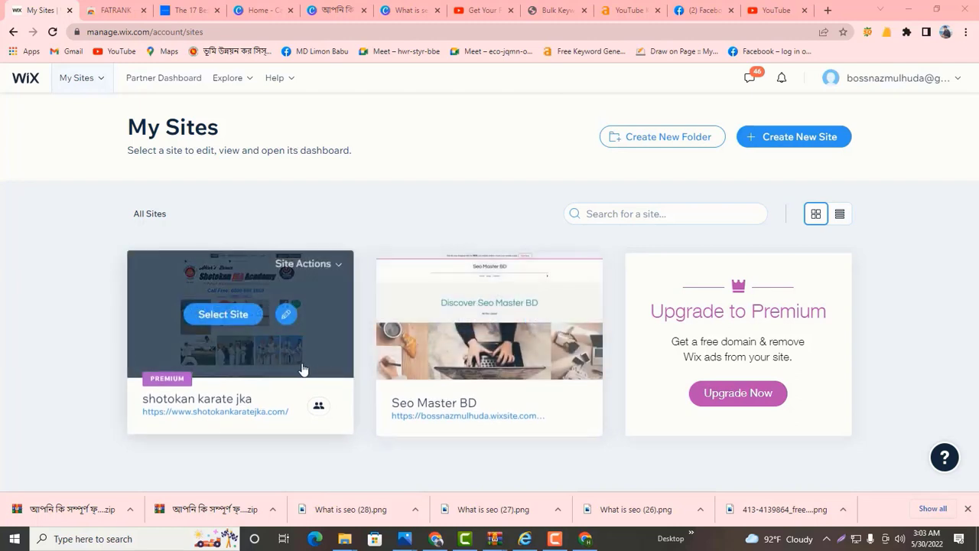
# - Select the shotokan karate jka site and open the Get Found on Google checklist in its SEO Tools
pyautogui.click(237, 355)
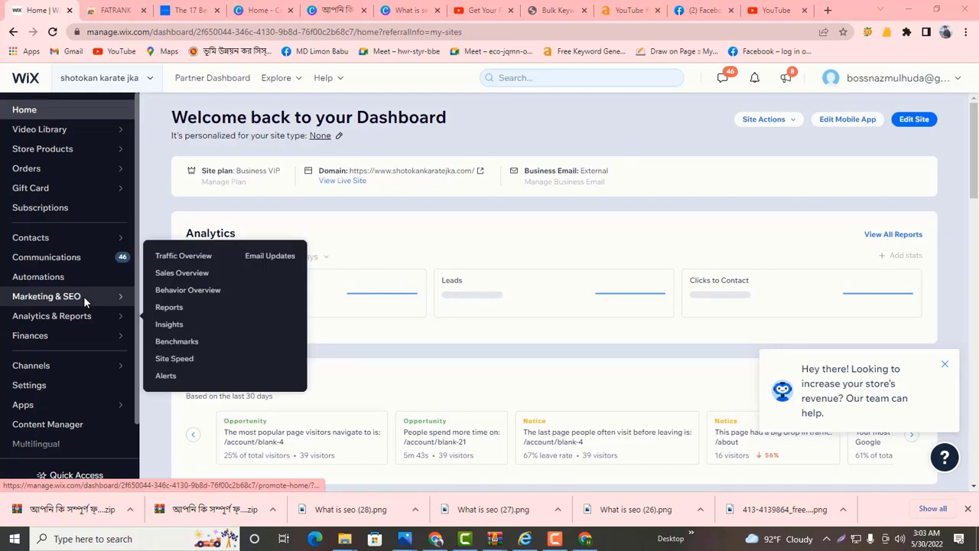
pyautogui.moveTo(111, 304)
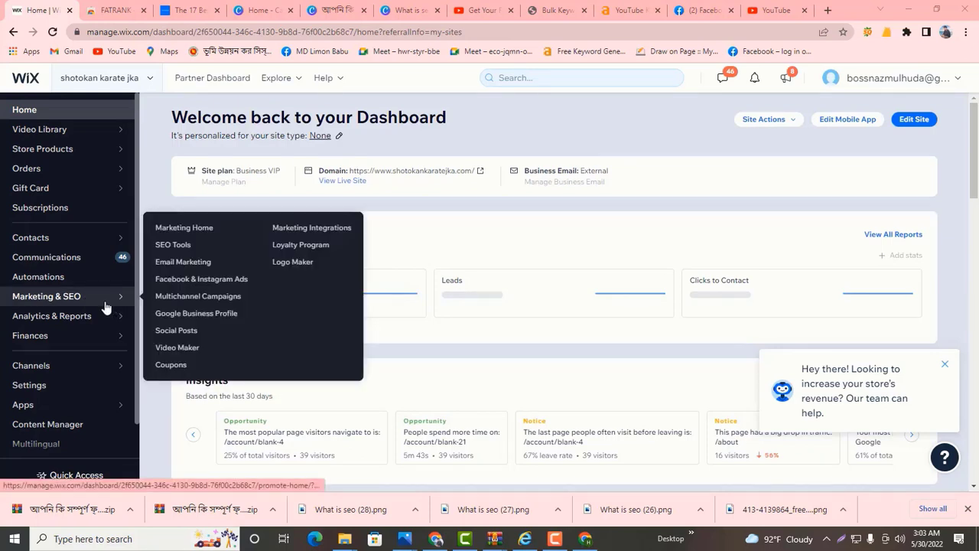
pyautogui.click(188, 247)
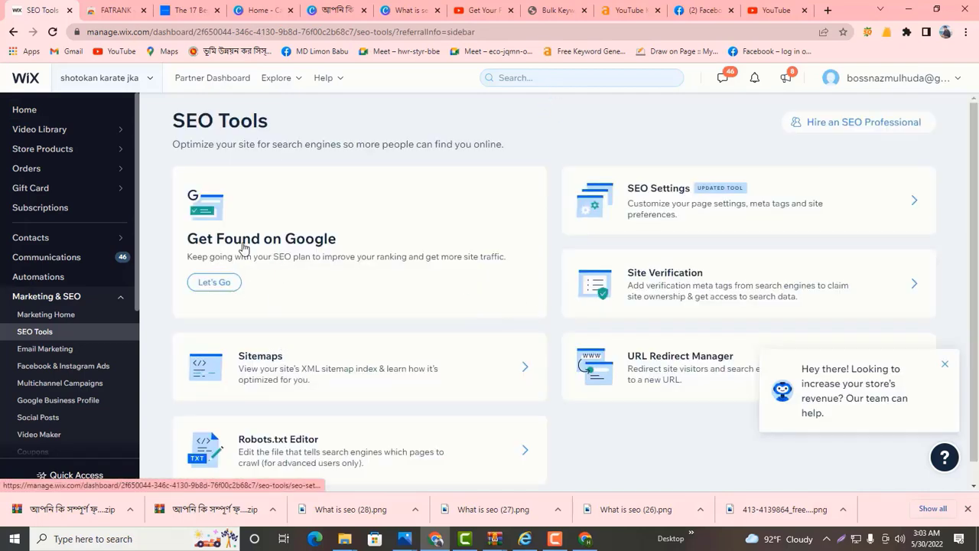
pyautogui.click(187, 283)
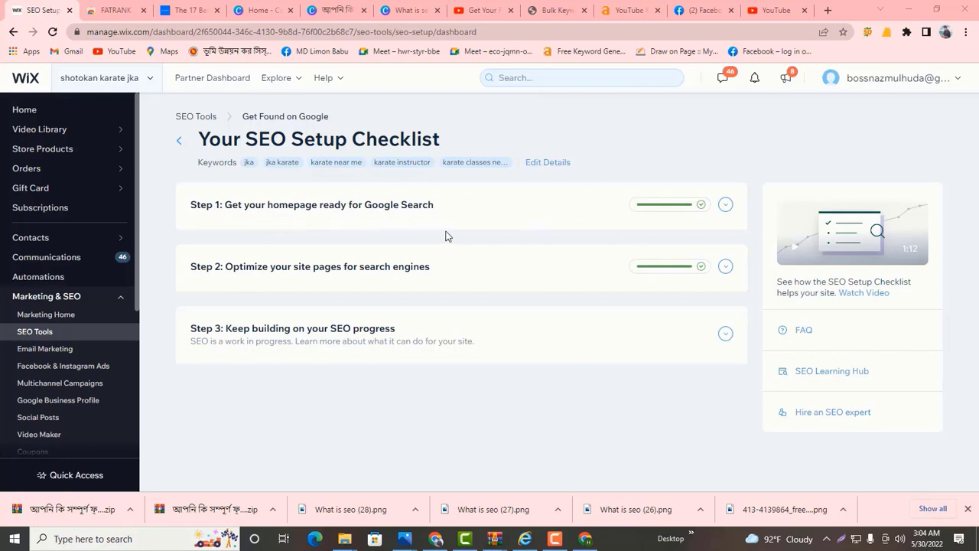
# - Expand Step 1 of the SEO checklist and examine the homepage title and description tasks with their keywords
pyautogui.click(470, 204)
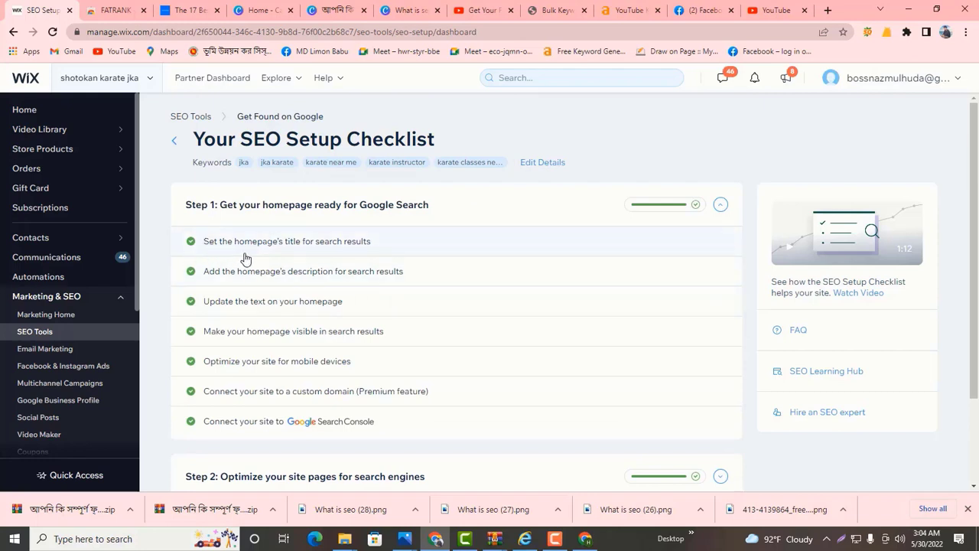
pyautogui.click(355, 249)
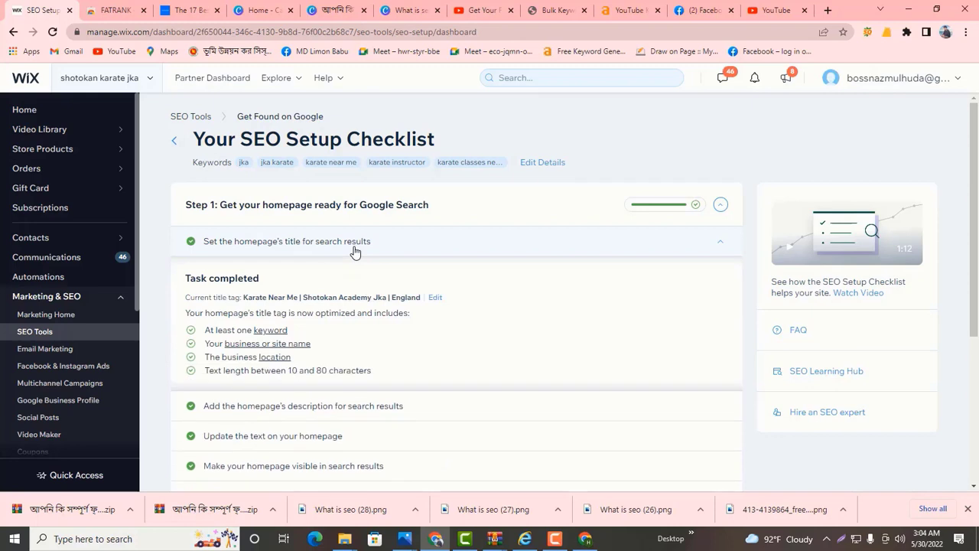
pyautogui.scroll(-1, 223, 331)
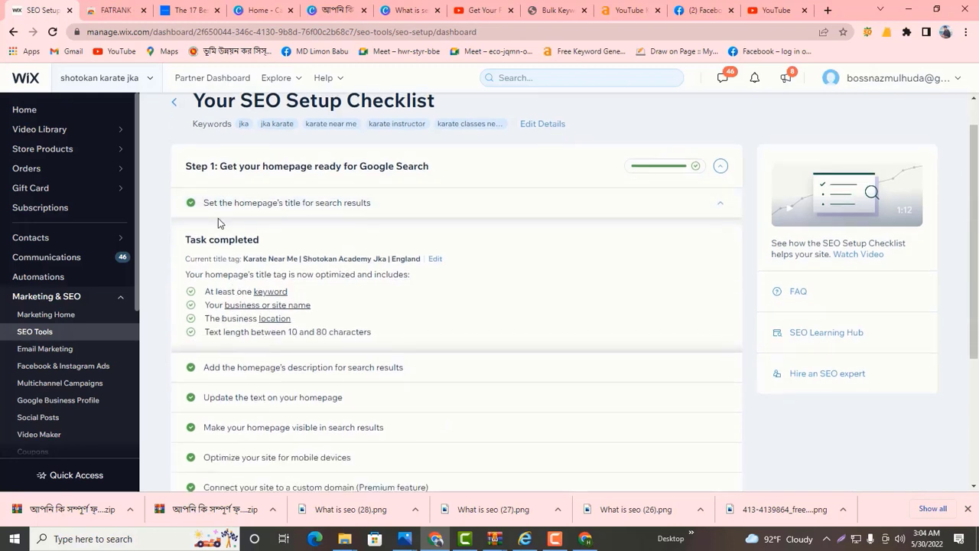
pyautogui.moveTo(258, 297)
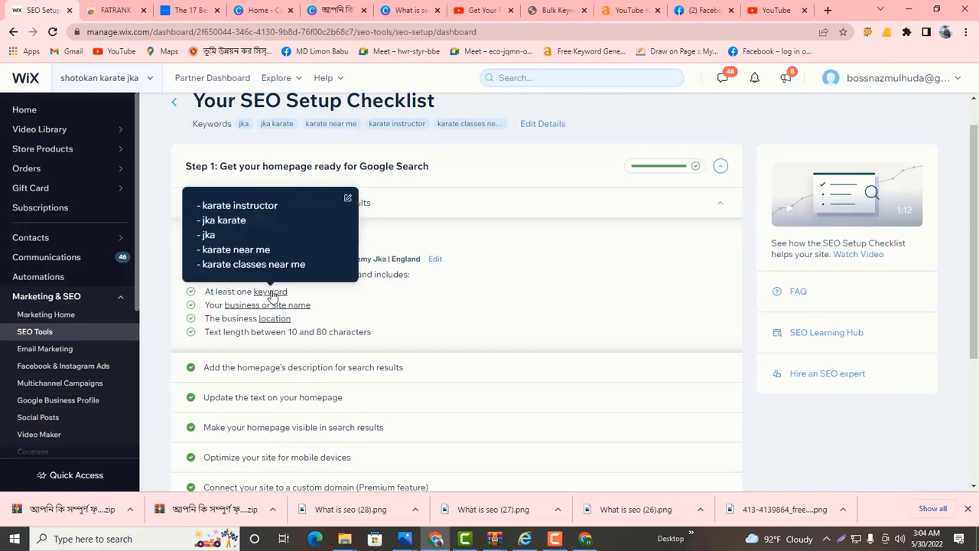
pyautogui.click(269, 375)
pyautogui.scroll(-1, 275, 359)
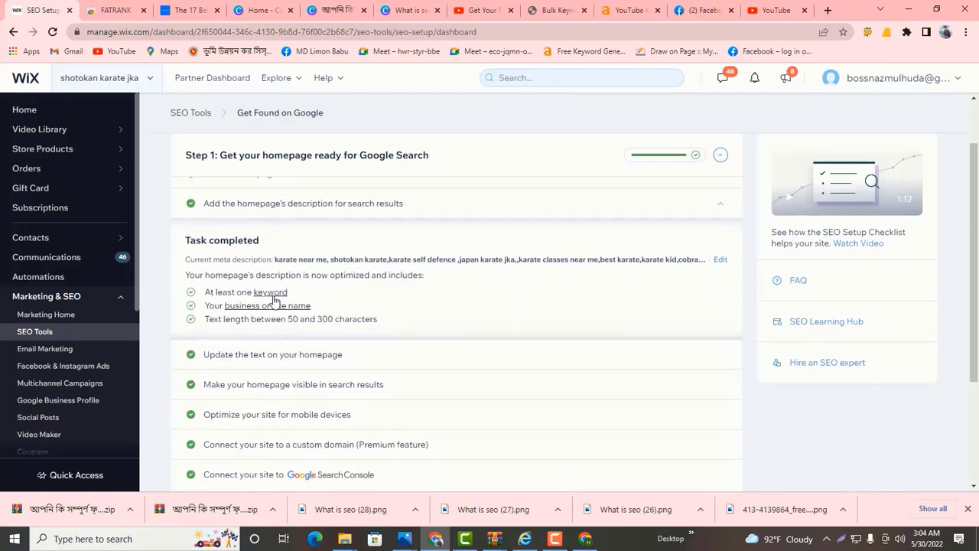
pyautogui.moveTo(273, 297)
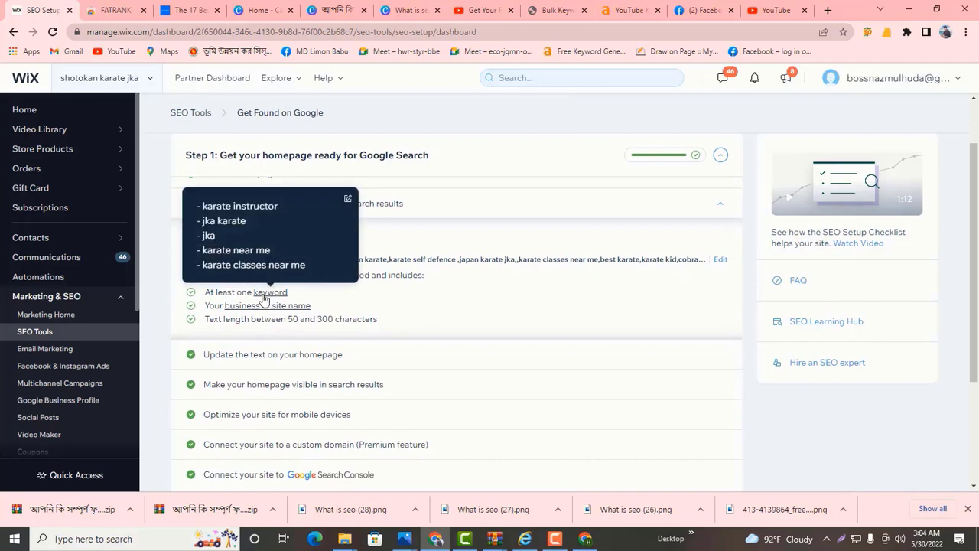
# - Examine the checklist tasks for the homepage's text and its visibility in search results
pyautogui.click(344, 354)
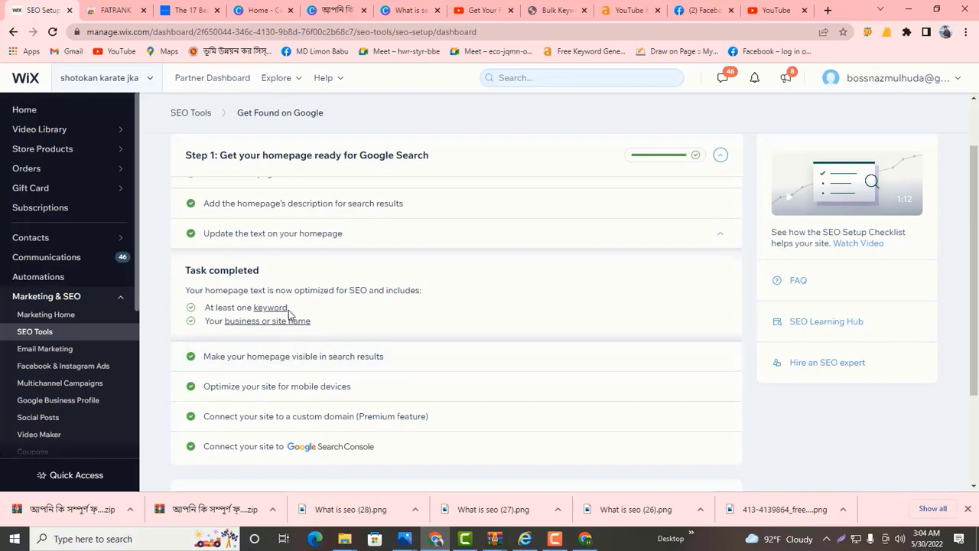
pyautogui.scroll(-1, 297, 300)
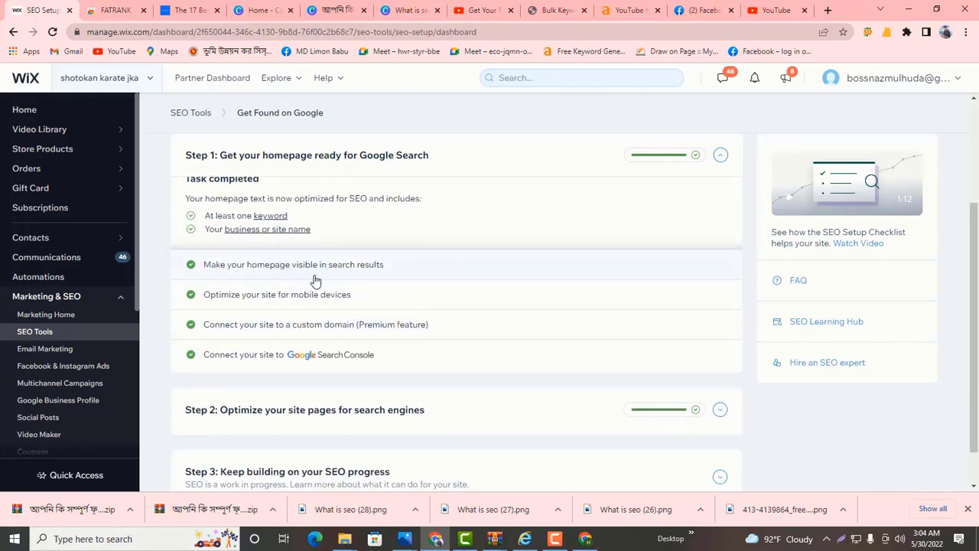
pyautogui.click(369, 282)
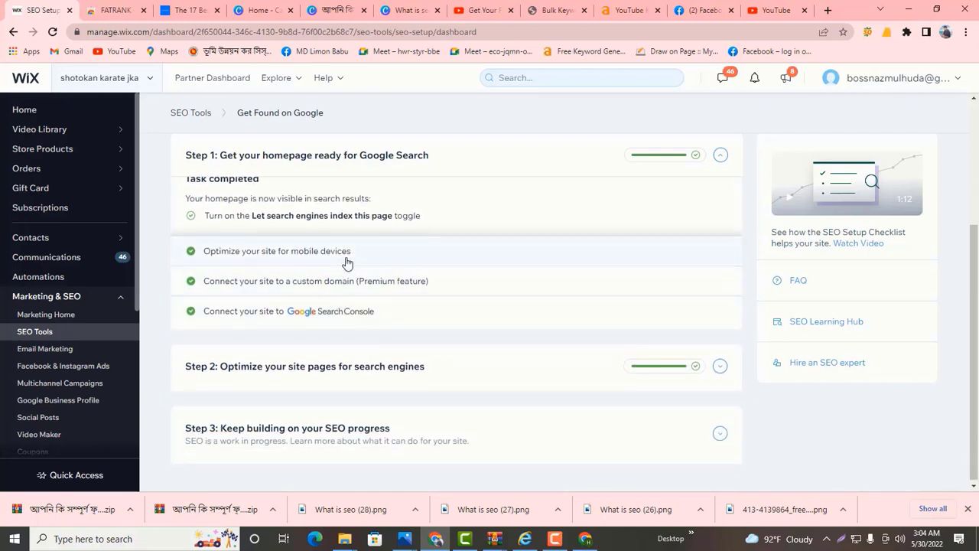
# - Examine the mobile optimization task and the Step 2 tasks for optimizing the site pages
pyautogui.click(347, 260)
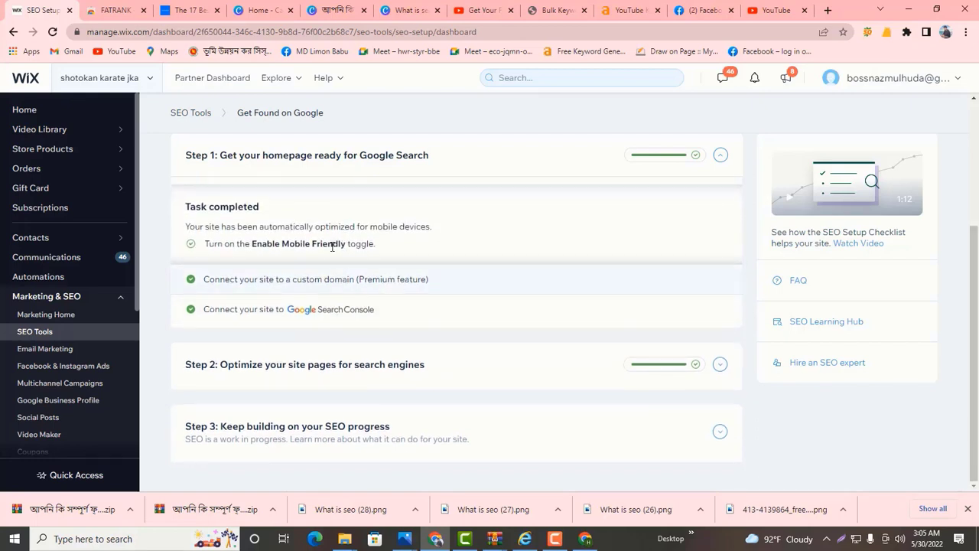
pyautogui.moveTo(269, 247); pyautogui.dragTo(441, 260)
pyautogui.click(443, 262)
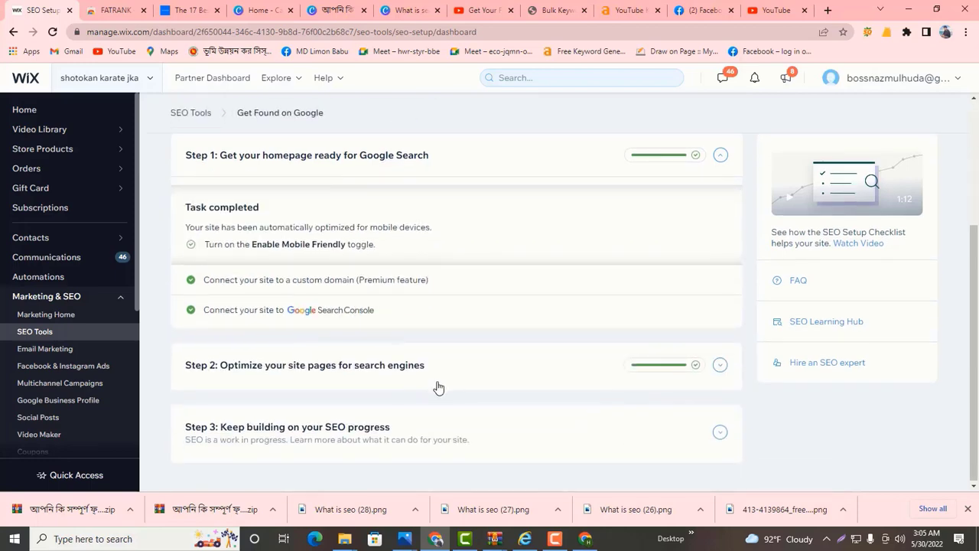
pyautogui.click(370, 366)
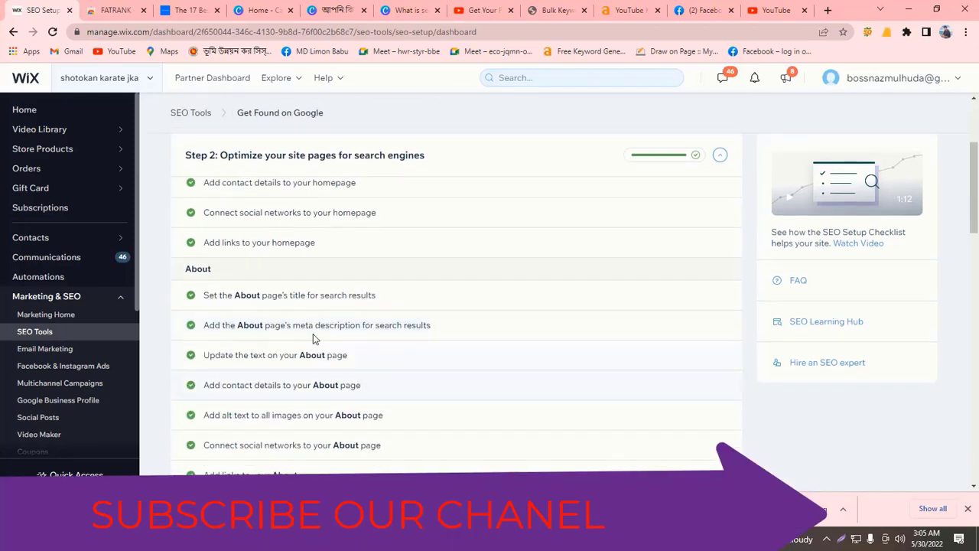
pyautogui.scroll(3, 318, 314)
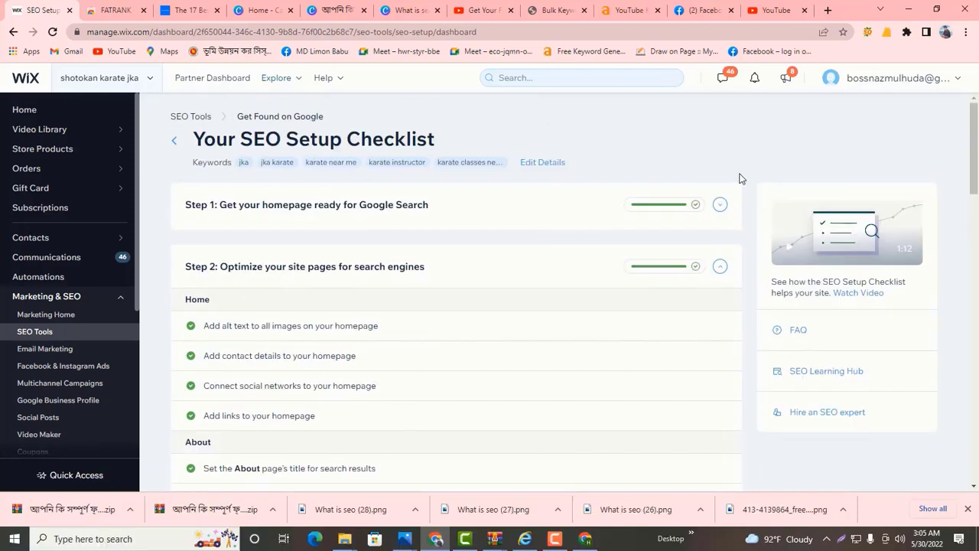
# - Open the shotokan karate jka site in the editor from its dashboard home and select its Home page
pyautogui.click(30, 109)
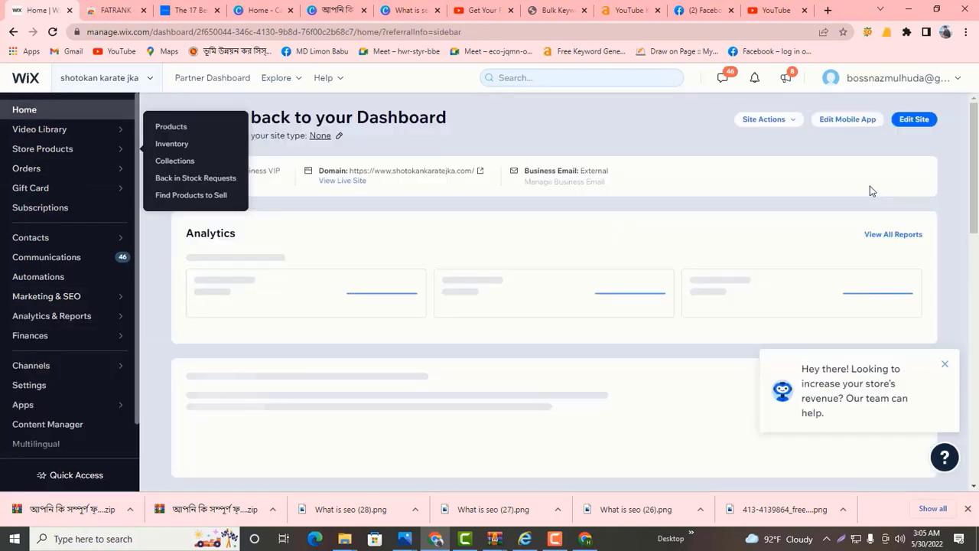
pyautogui.click(912, 120)
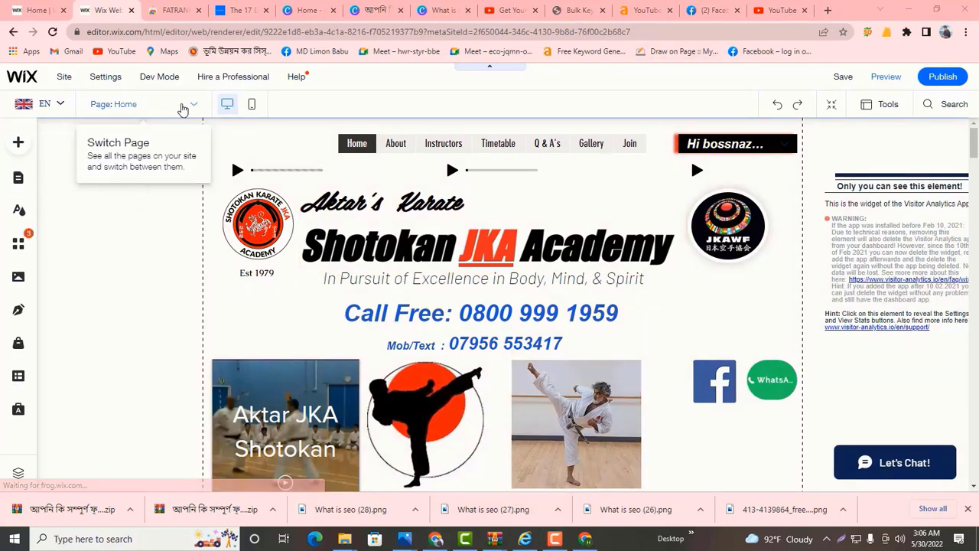
pyautogui.click(184, 106)
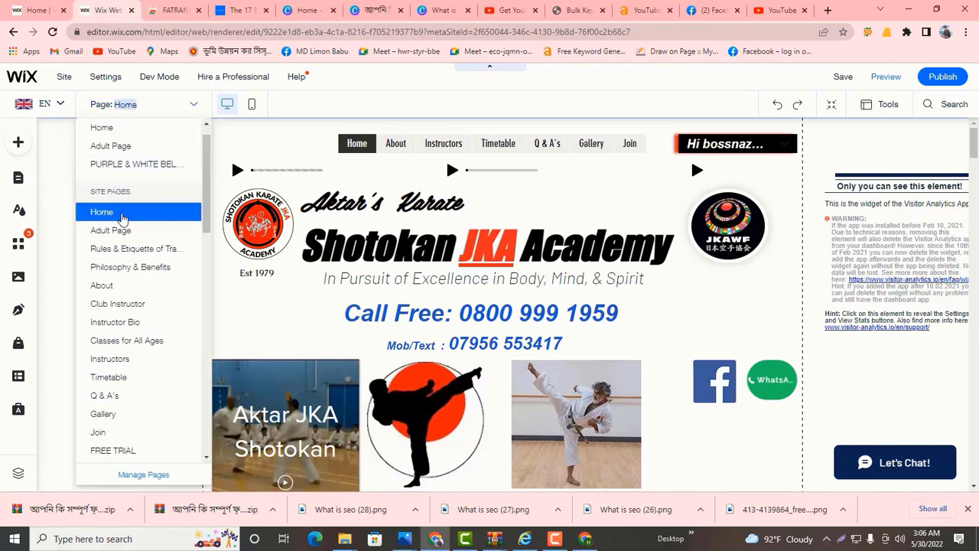
pyautogui.click(122, 214)
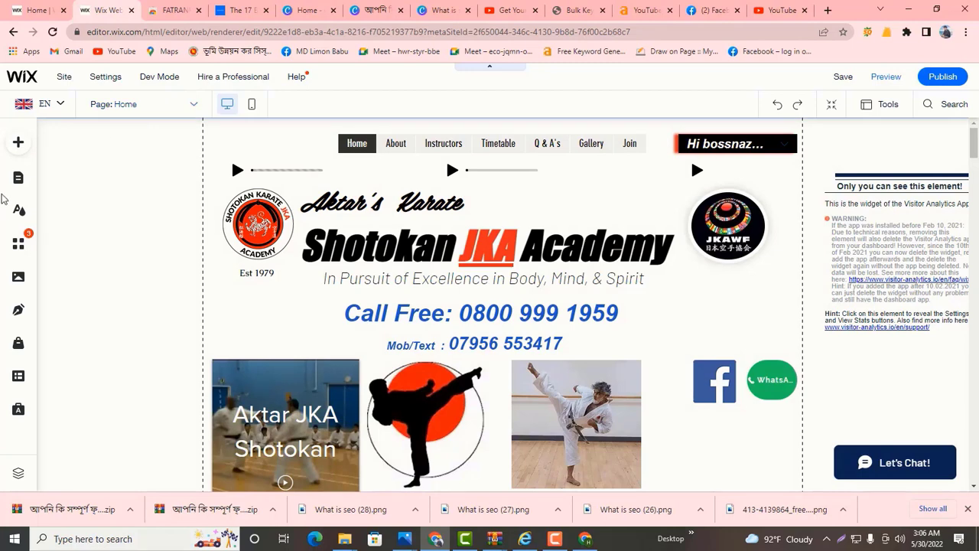
# - Open the Home page's SEO Basics settings and examine its title tag, meta description and search engine indexing option
pyautogui.click(18, 180)
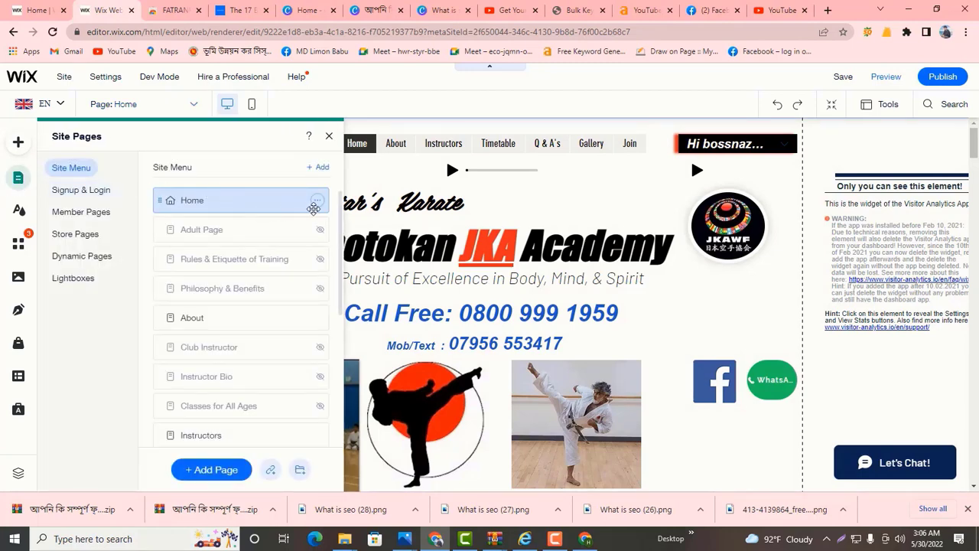
pyautogui.click(317, 202)
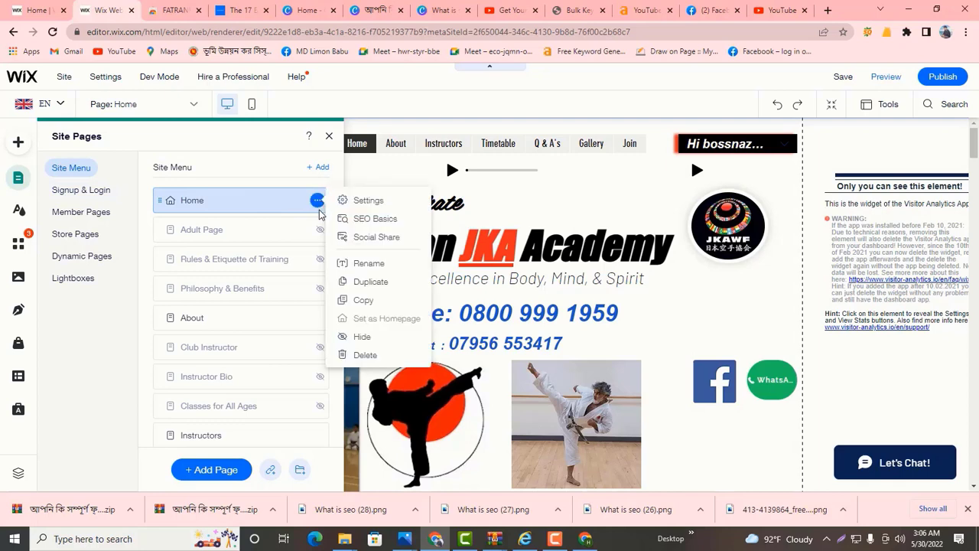
pyautogui.click(358, 220)
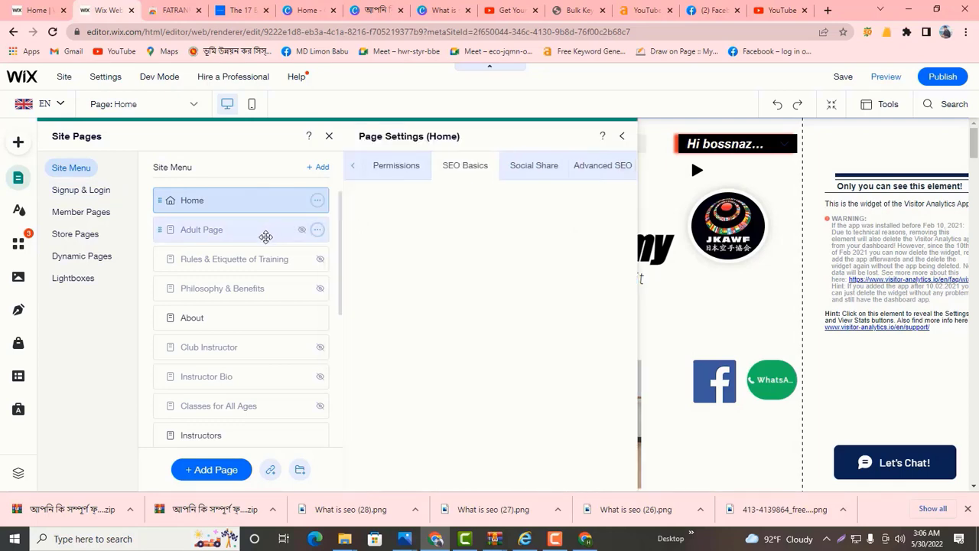
pyautogui.scroll(-1, 501, 400)
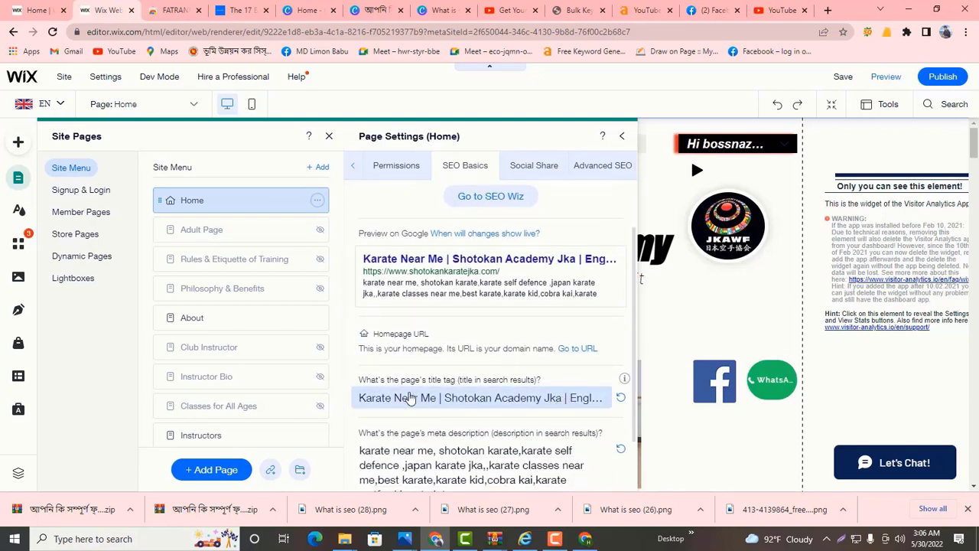
pyautogui.scroll(-1, 496, 399)
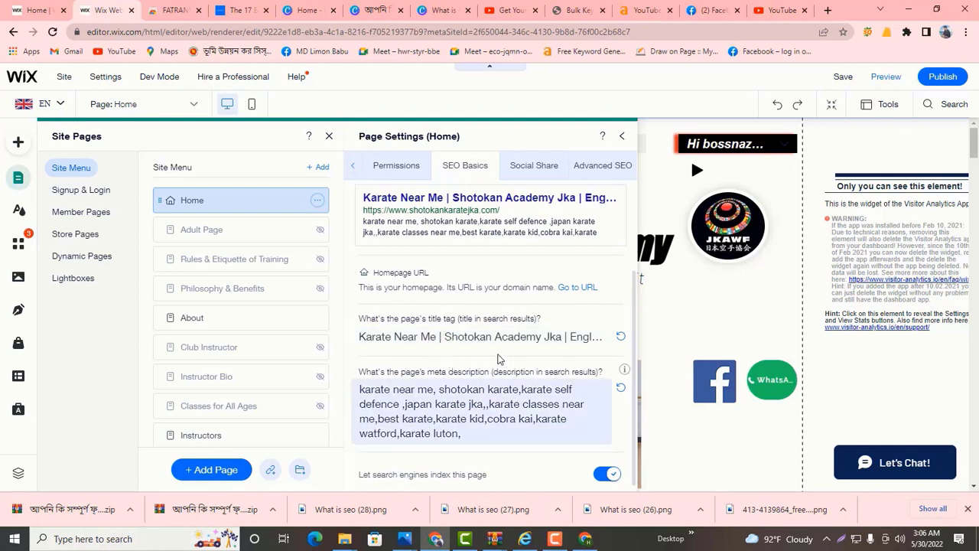
pyautogui.scroll(-1, 420, 383)
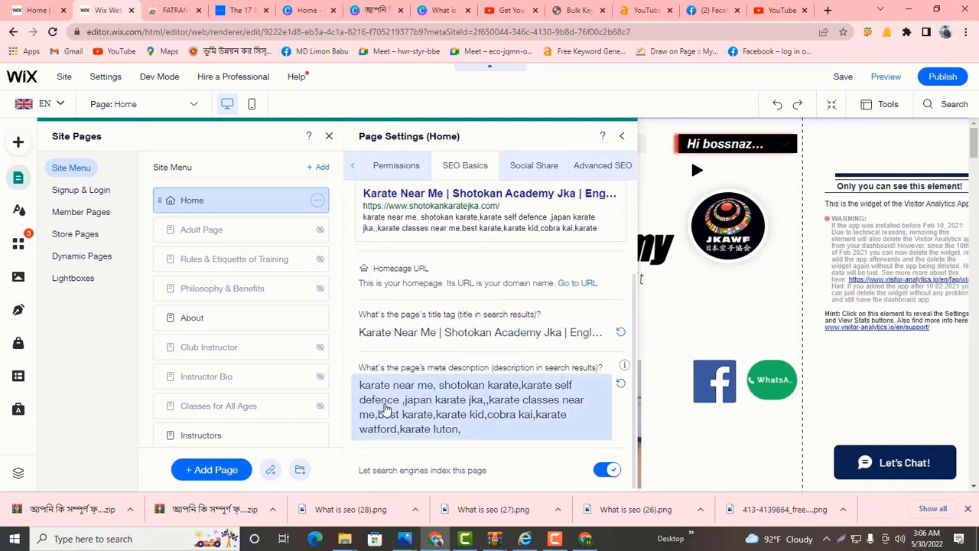